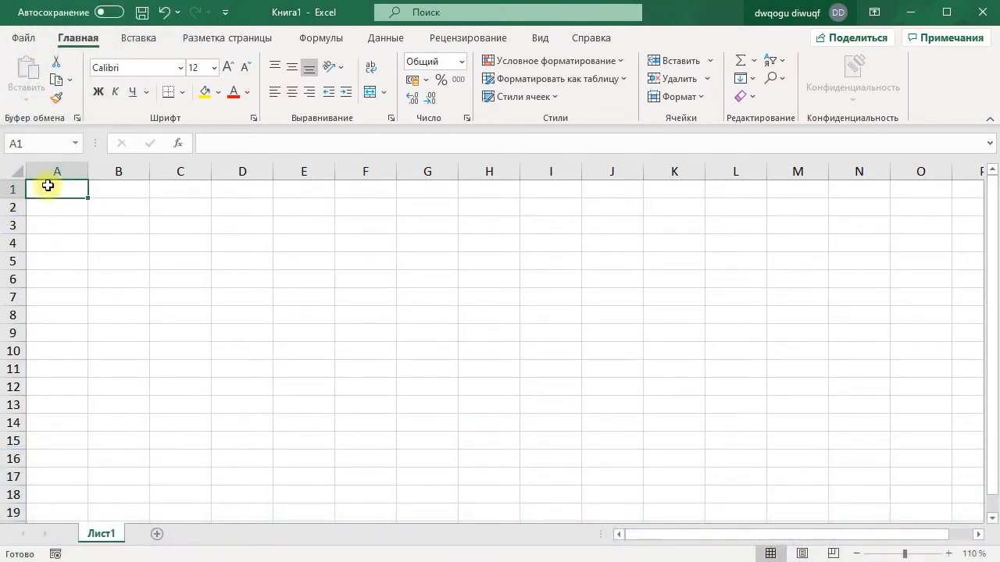
Enable the Разработчик (Developer) tab in the ribbon customization options
left_click(24, 37)
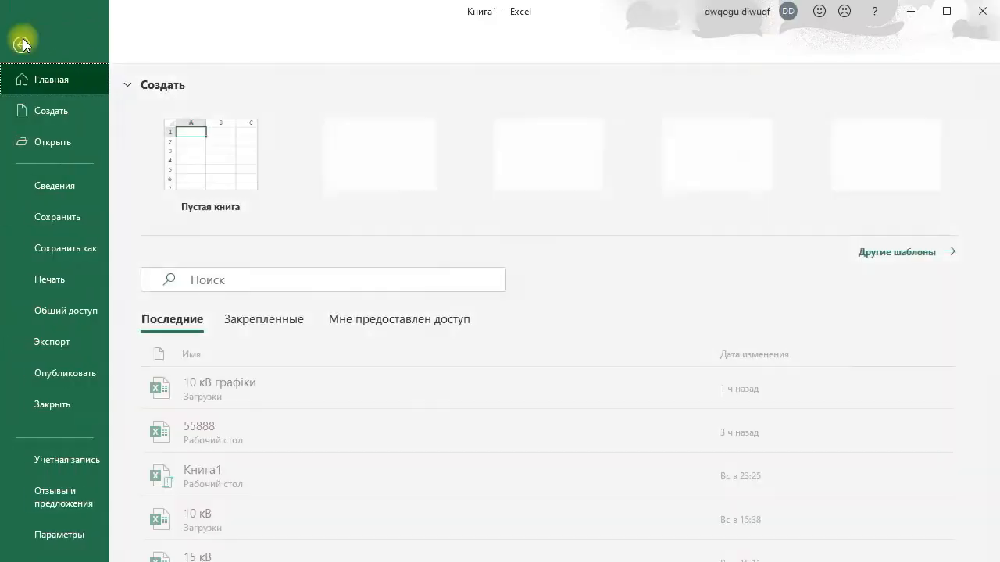
left_click(37, 535)
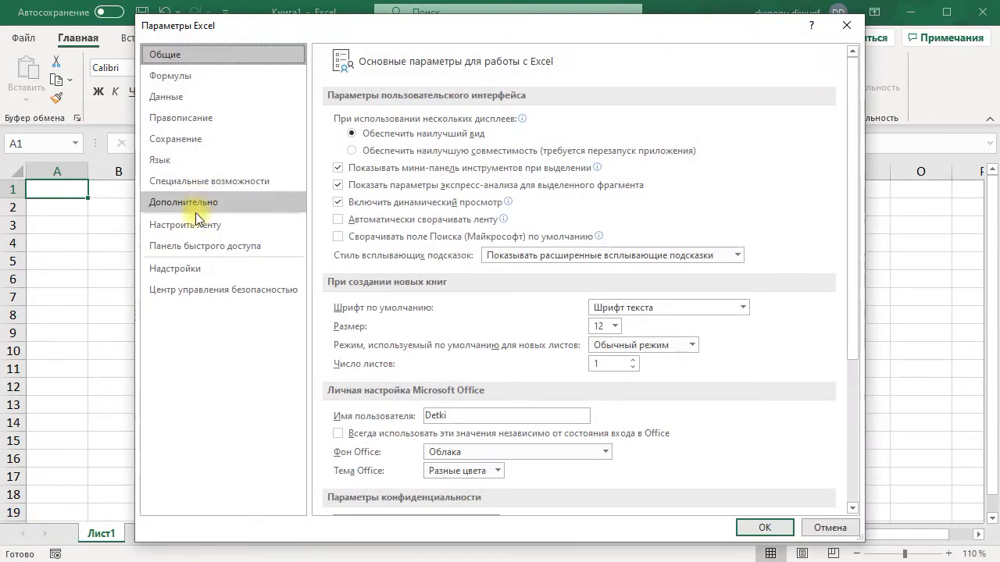
left_click(195, 222)
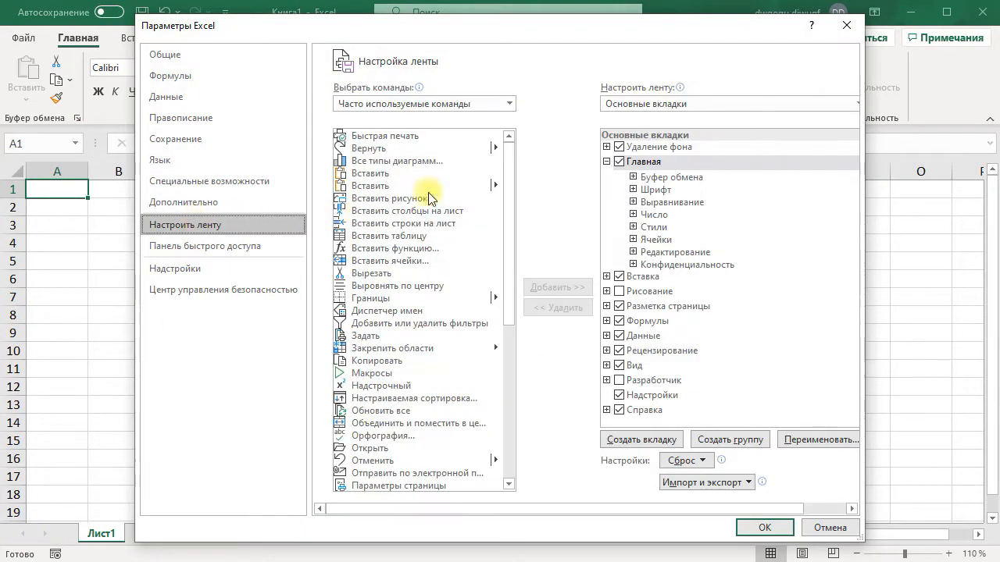
left_click(621, 382)
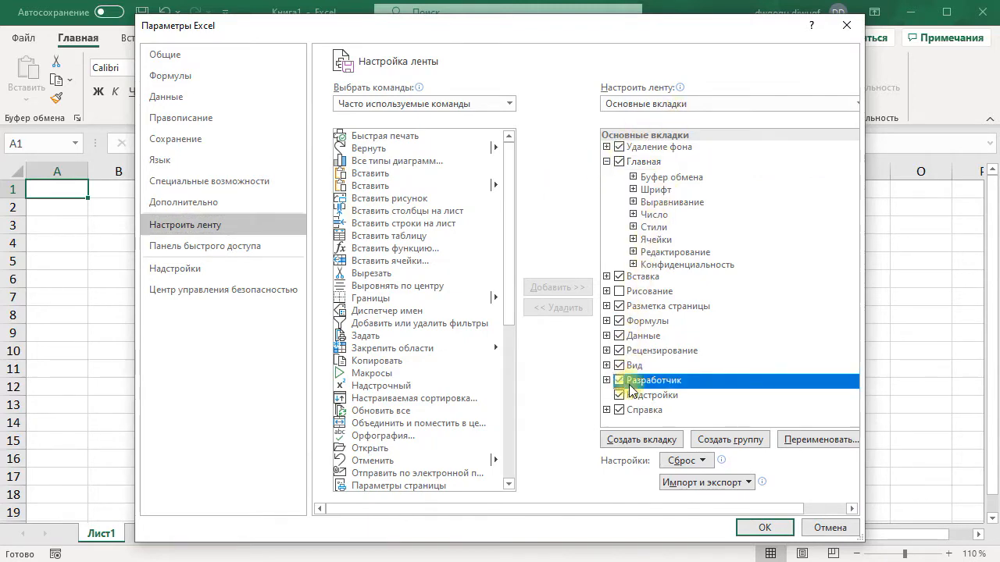
left_click(750, 528)
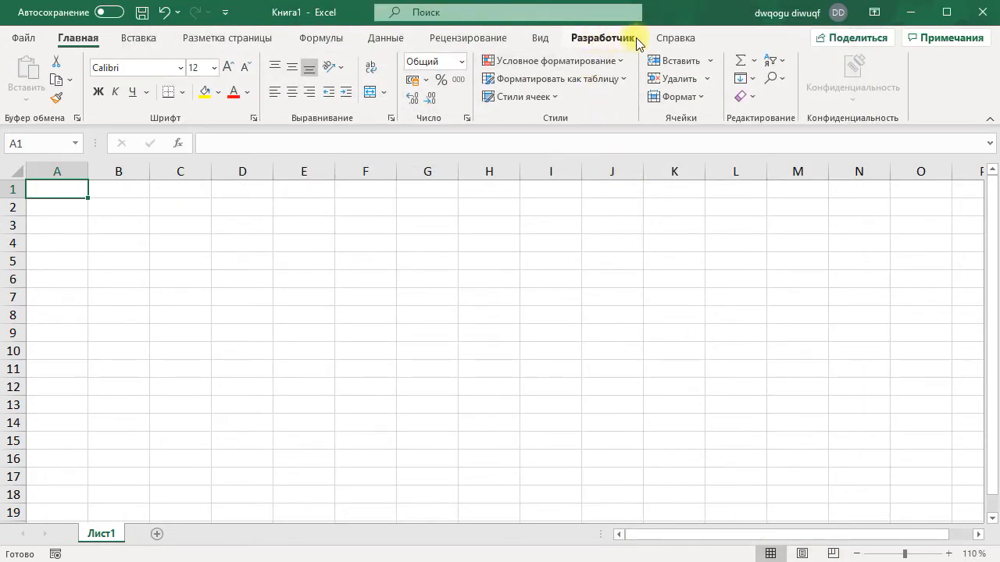
Turn on relative references and start recording a macro named Template with shortcut Ctrl+Shift+L, stored in Эта книга
left_click(637, 41)
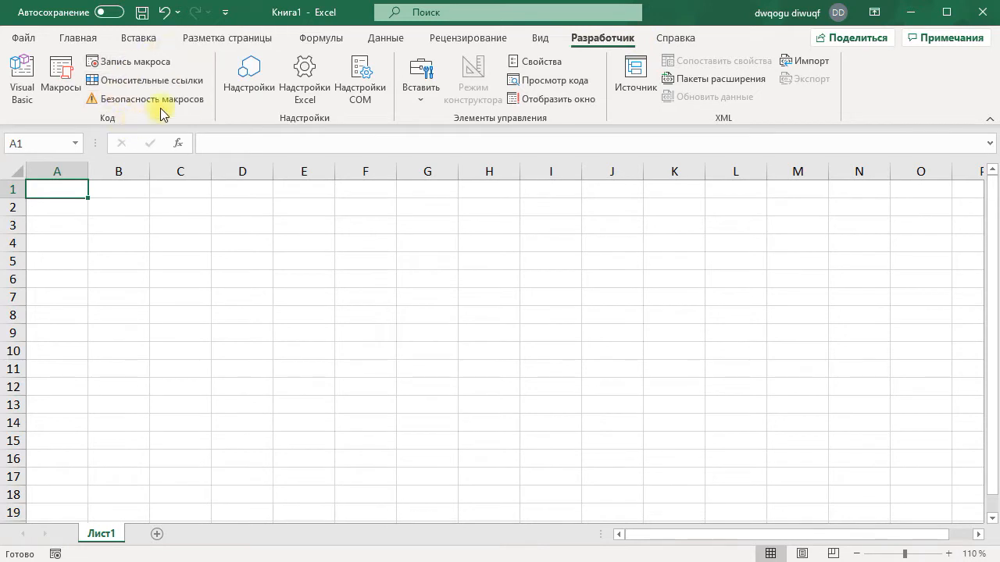
left_click(200, 83)
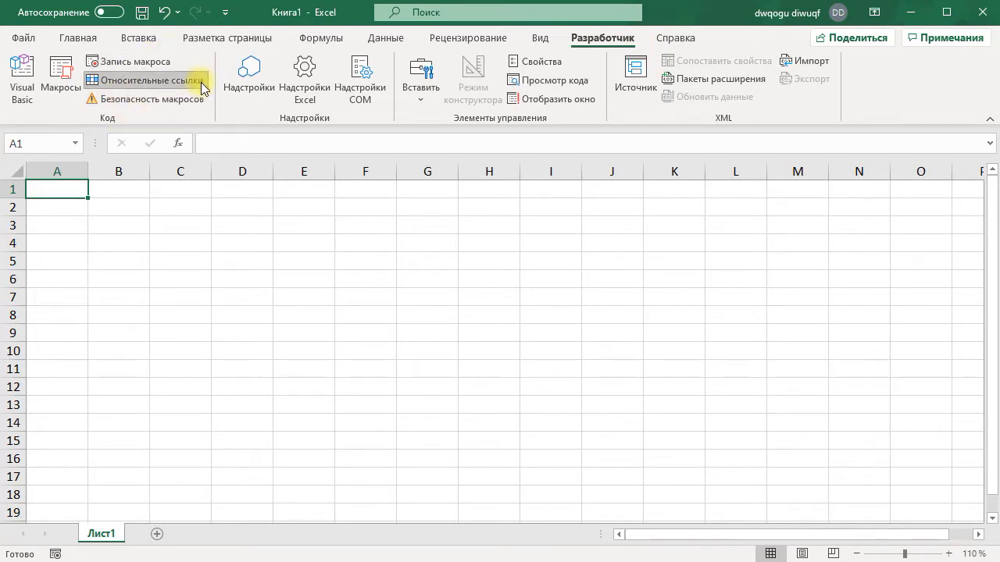
left_click(159, 68)
left_click(478, 275)
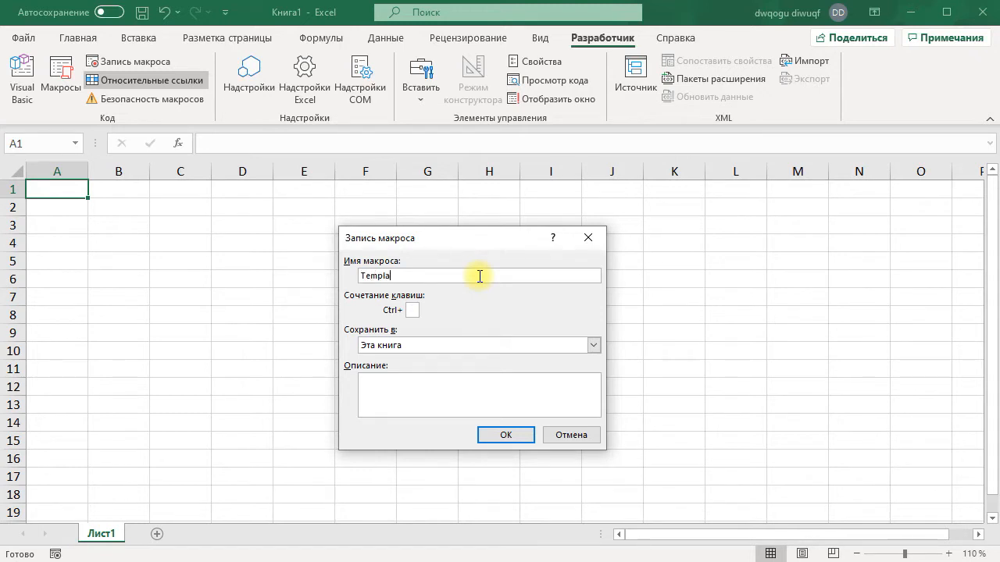
left_click(414, 310)
type("L")
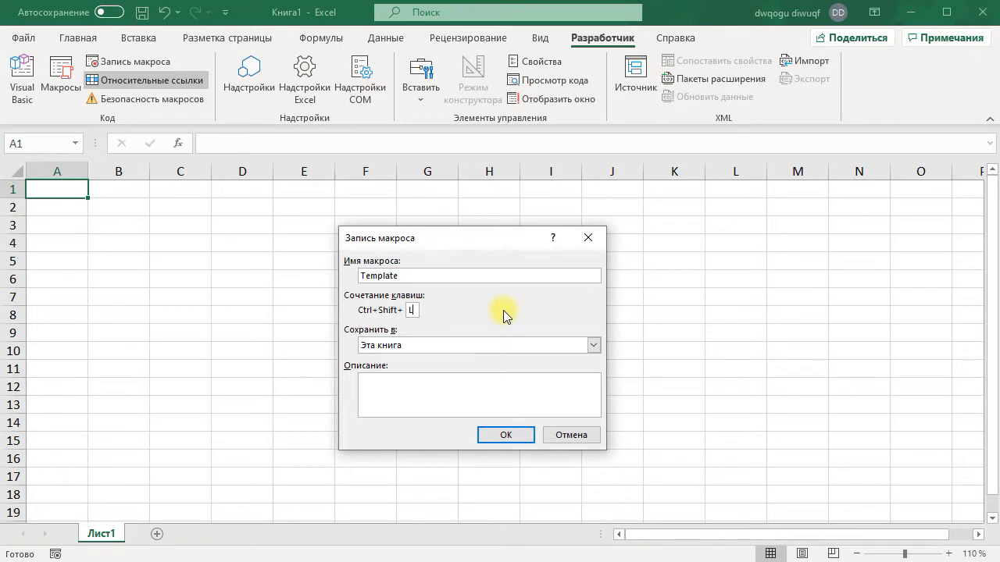
left_click(592, 345)
left_click(551, 379)
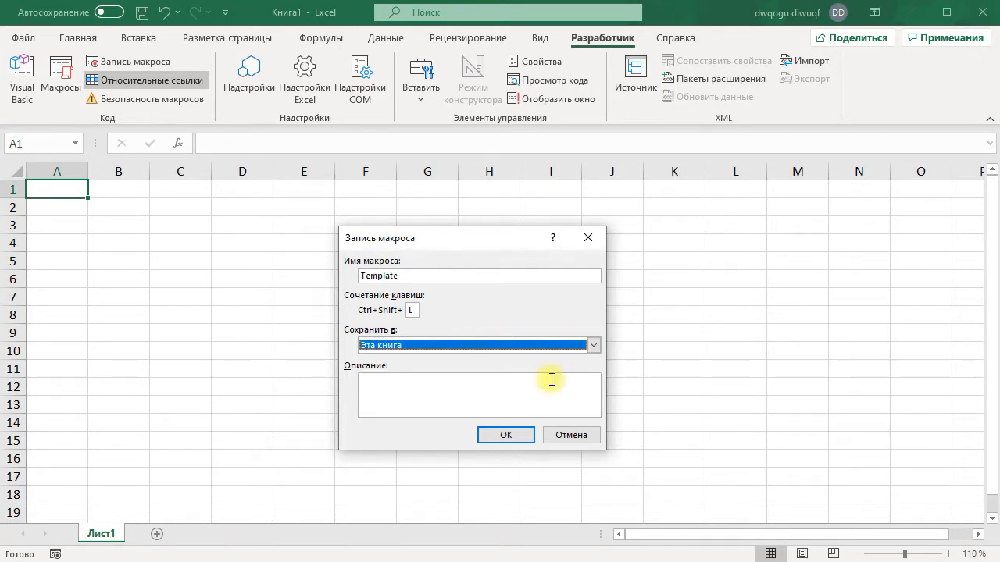
left_click(519, 440)
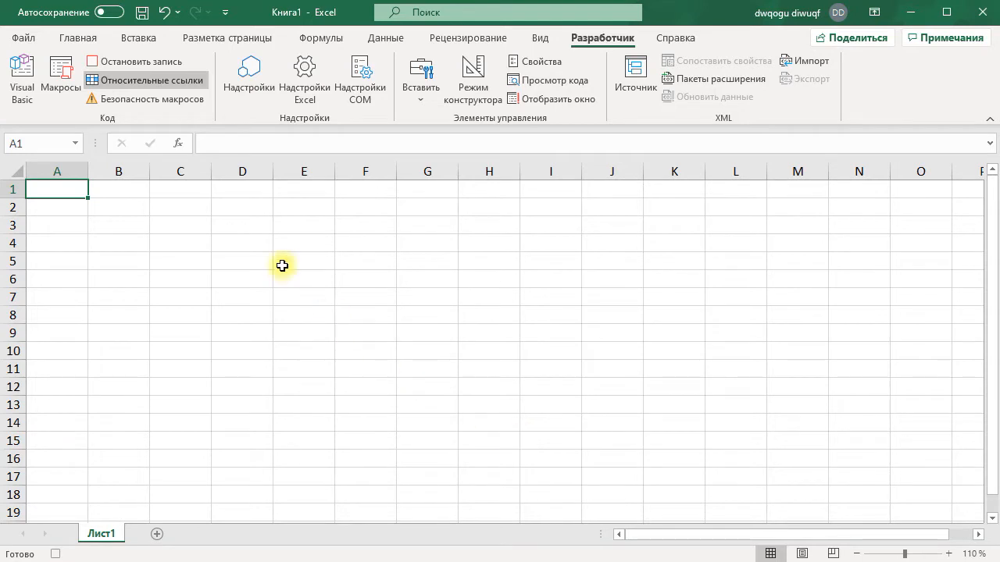
Fill cell A1 with a light blue theme color
left_click(84, 40)
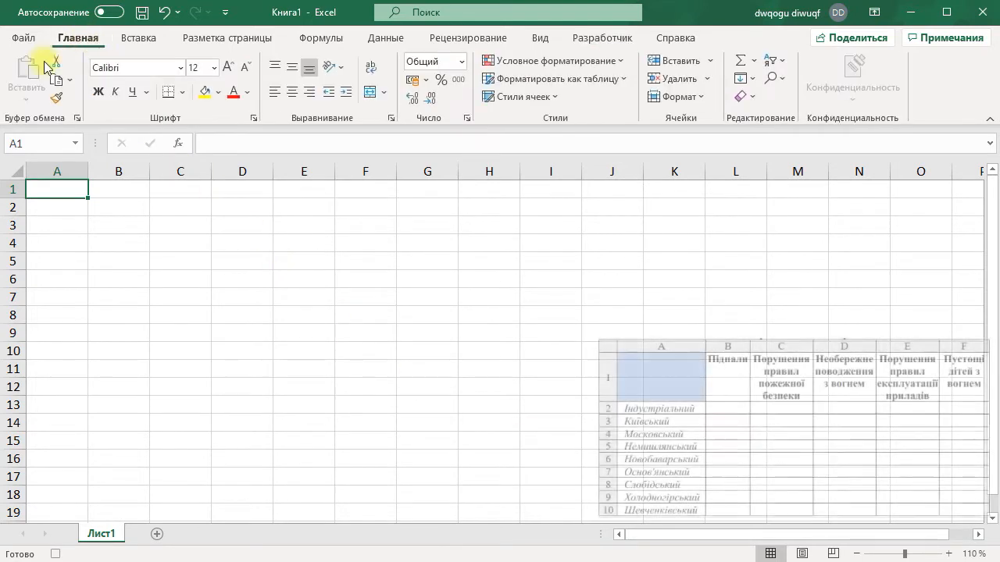
left_click(218, 92)
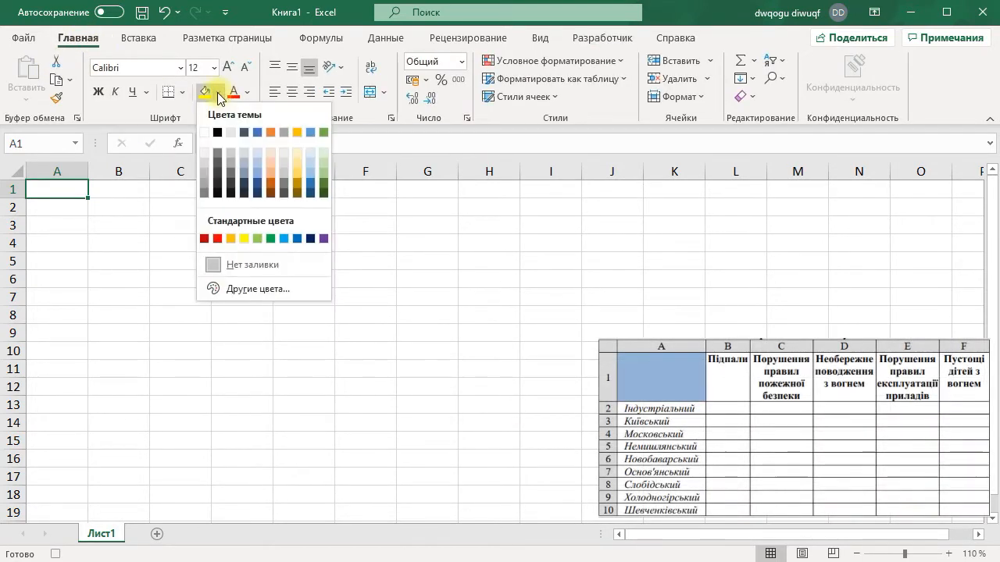
left_click(254, 160)
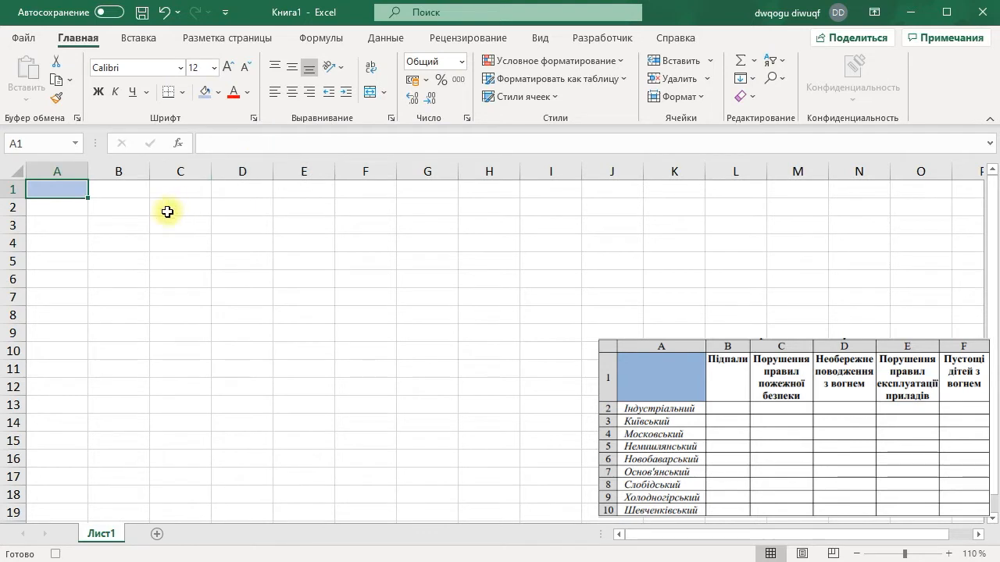
Enter the column heading "Підпали" in cell B1
left_click(136, 193)
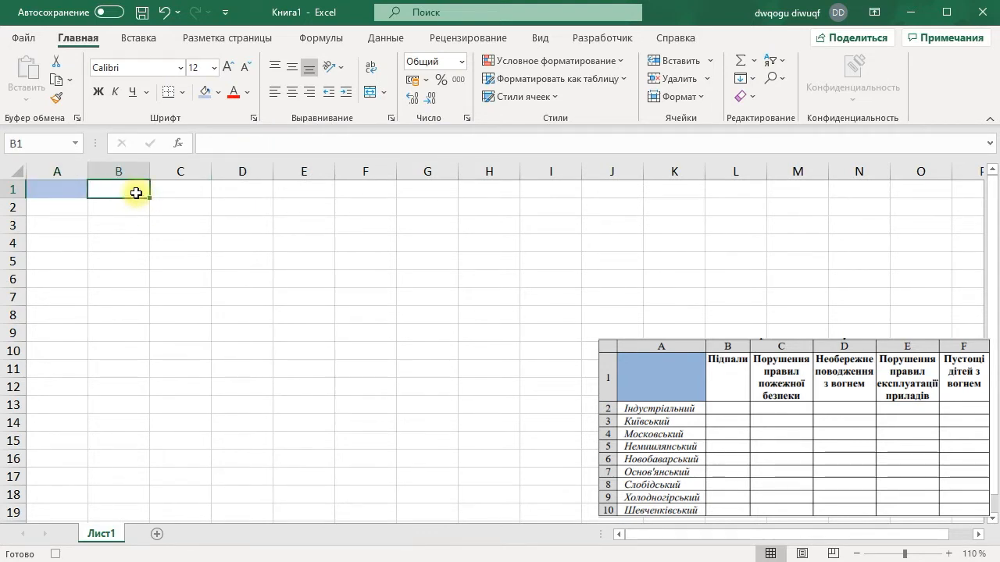
type("Підпали")
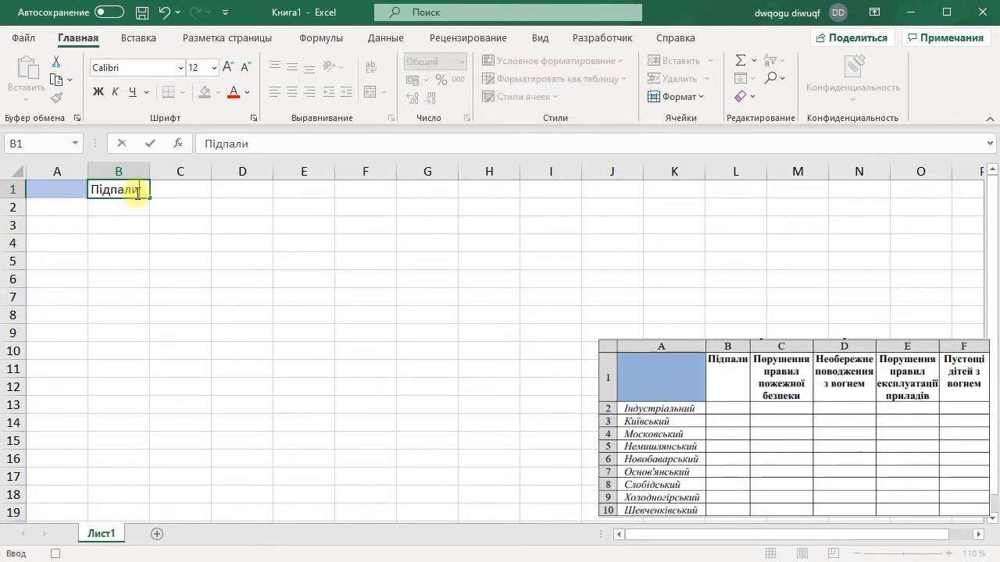
key("Return")
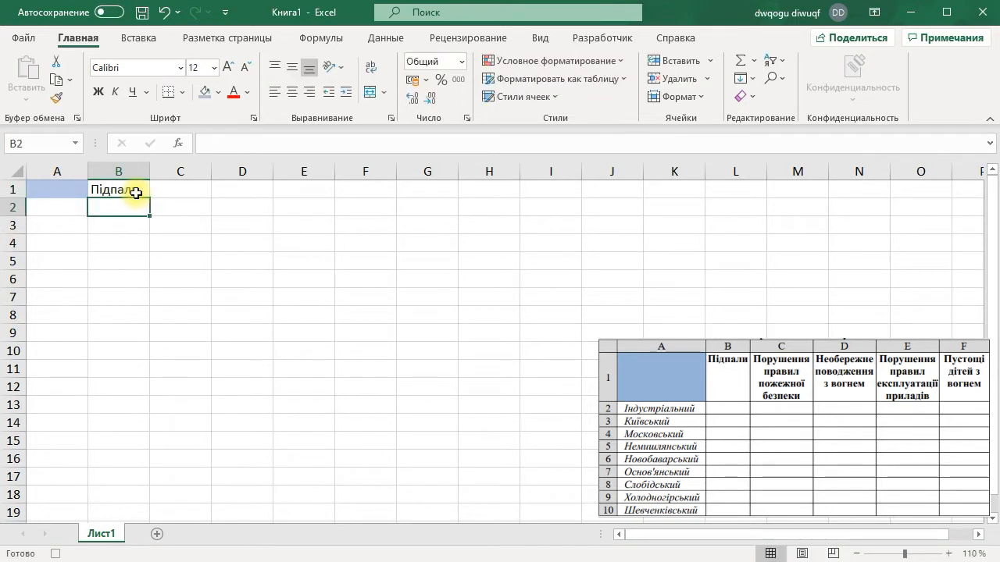
Enter the heading "Порушення правил пожежної безпеки" in cell C1 and wrap its text
key("Right")
key("Up")
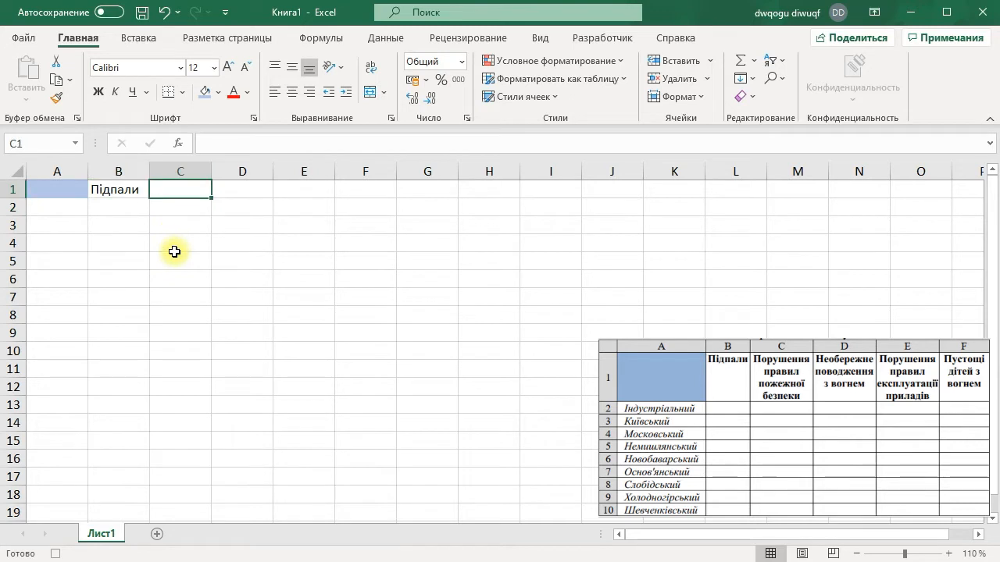
type("Поруш")
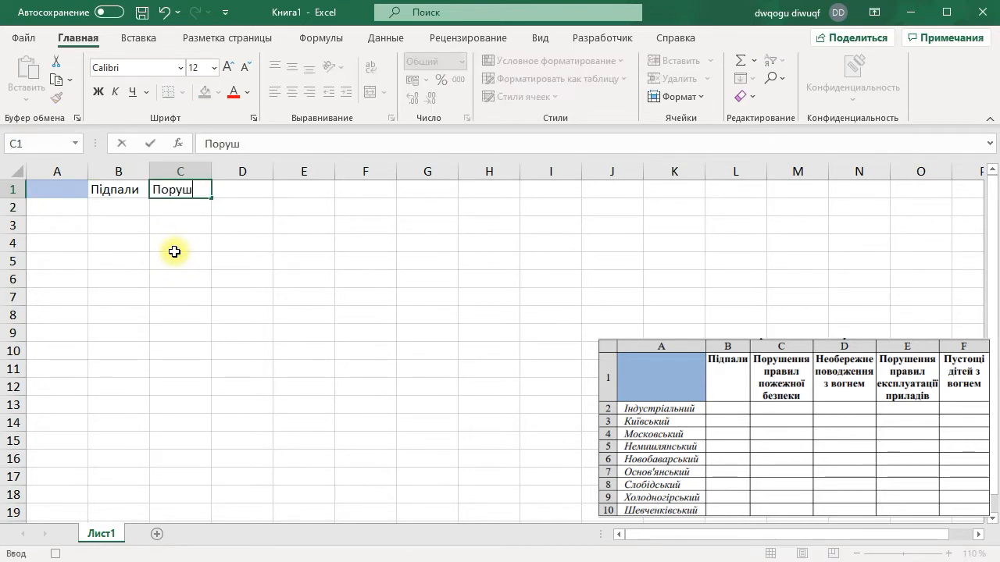
type("ення правил пожеже")
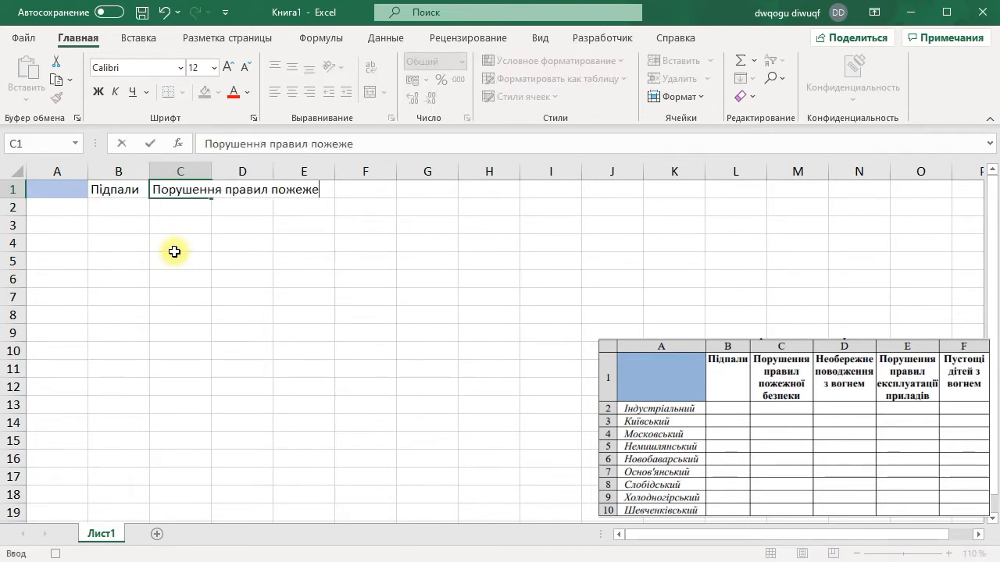
key("BackSpace")
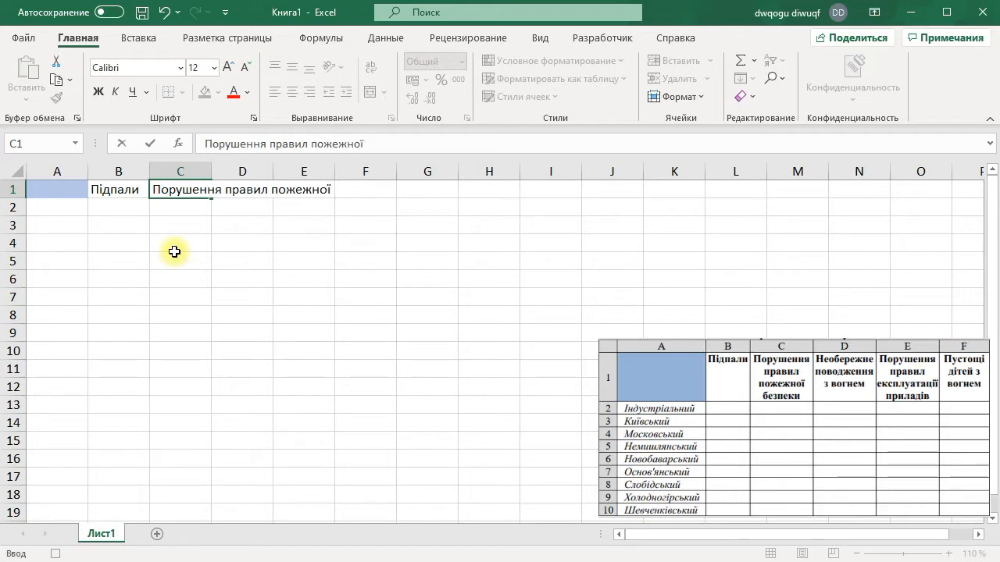
type("ної безпеки")
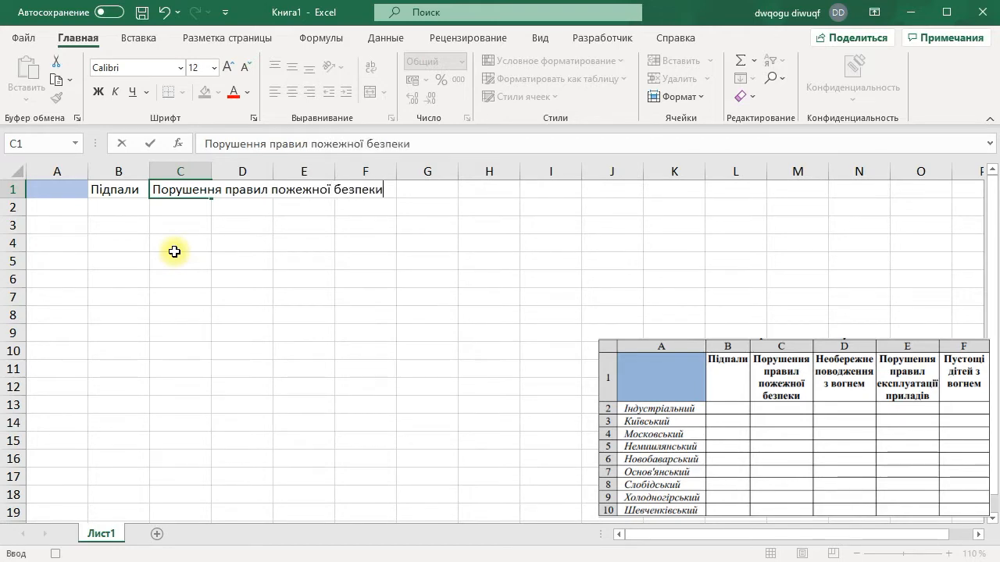
key("Return")
left_click(196, 190)
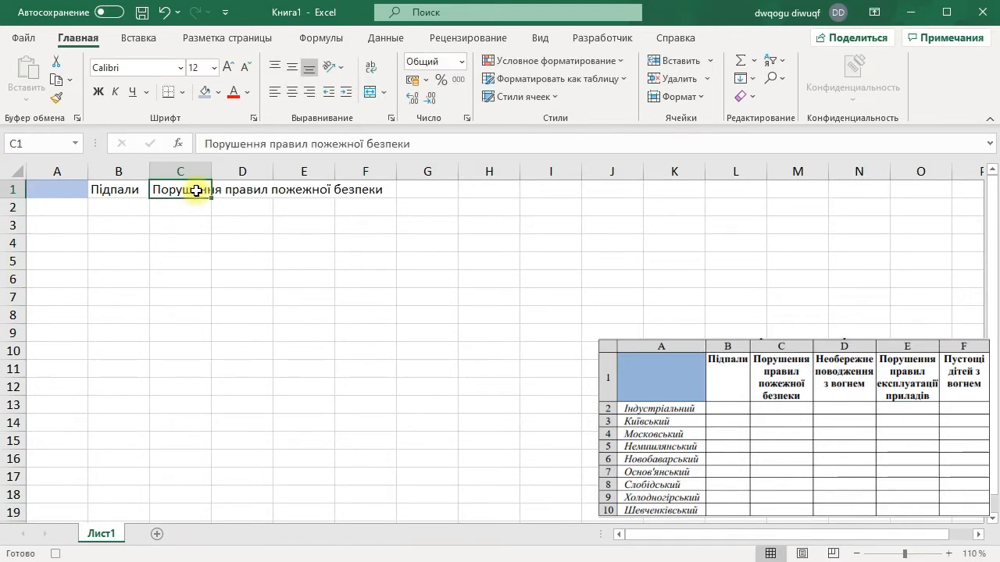
left_click(370, 67)
Enter the heading "Необережне поводження з вогнем" in cell D1 and wrap its text
left_click(255, 227)
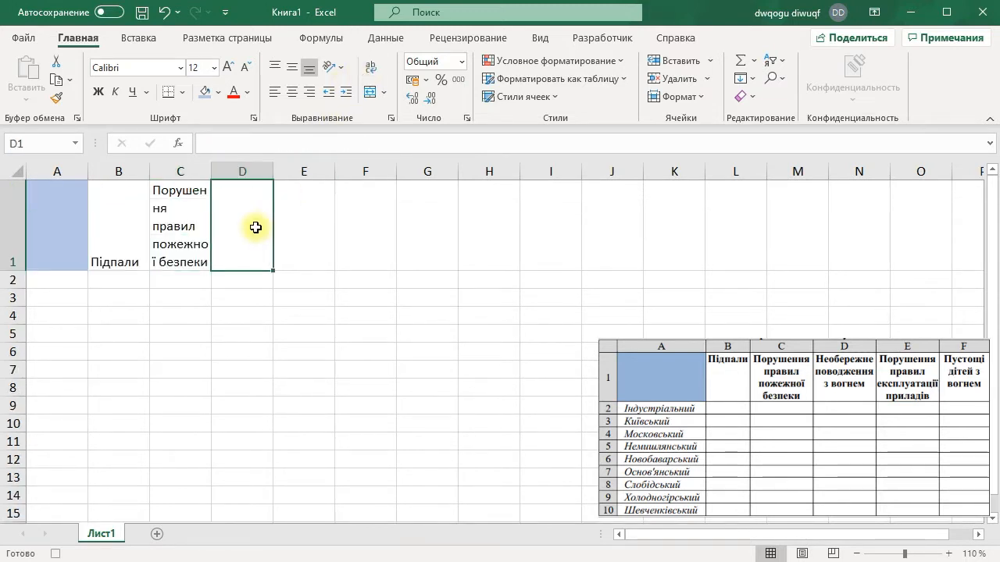
type("Необережне ")
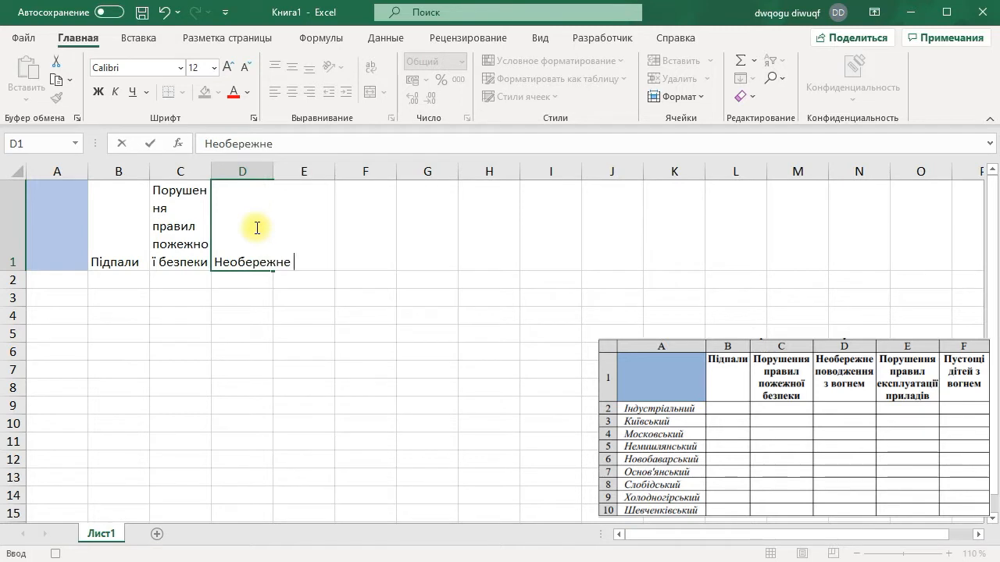
type("поводження з вог")
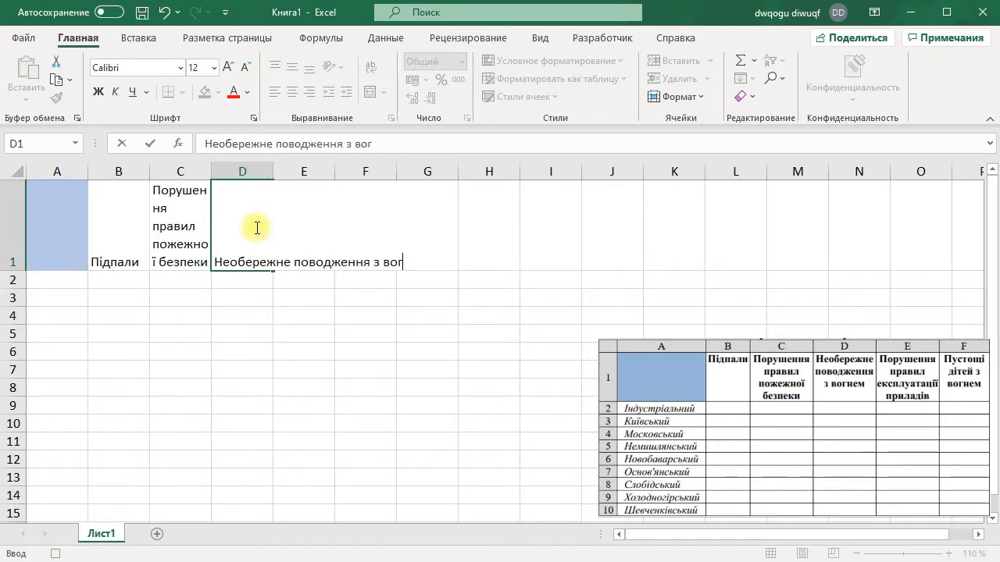
type("нем")
key("Return")
left_click(257, 226)
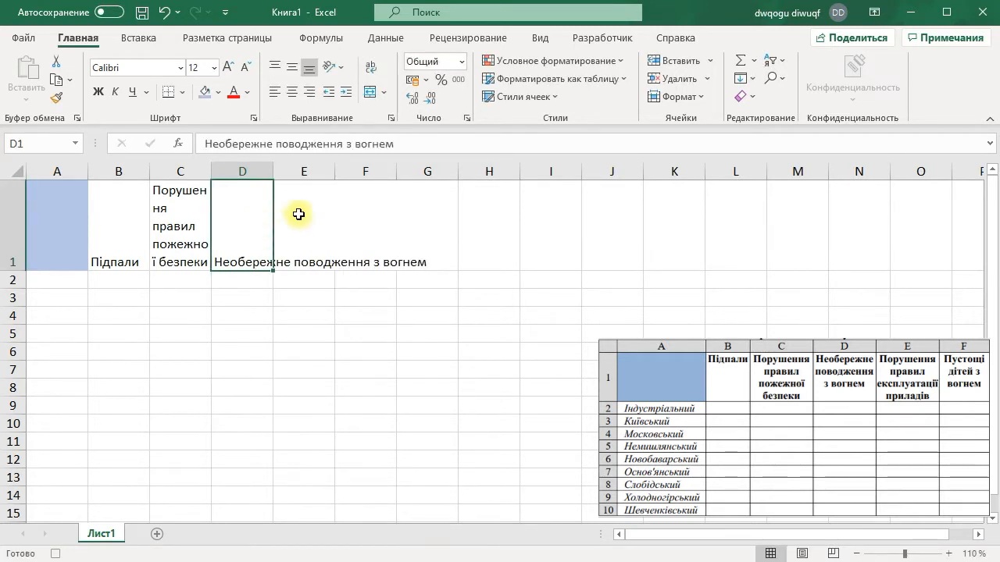
left_click(376, 72)
Enter the heading "Порушення правил експлуатації приладів" in cell E1 and wrap its text
left_click(317, 210)
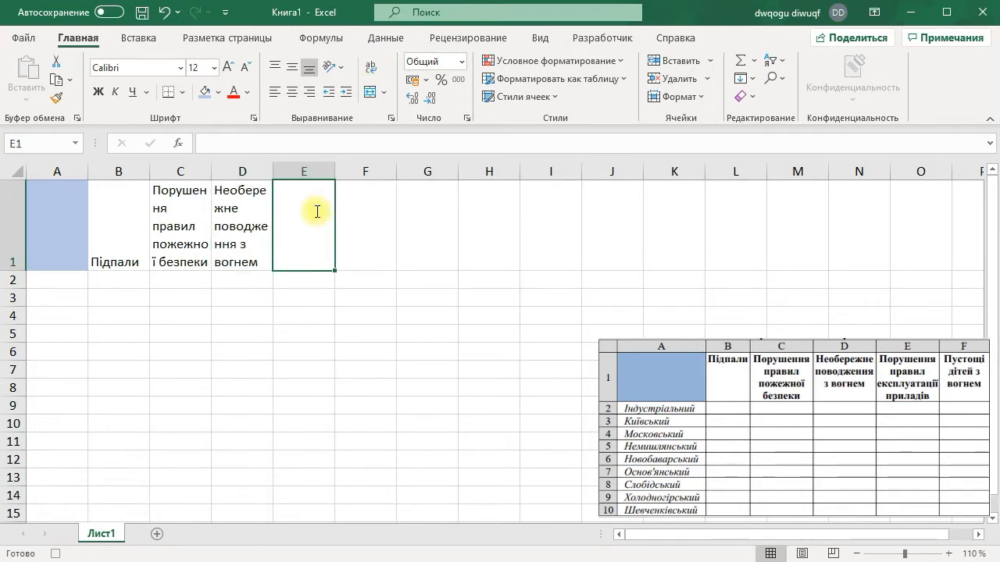
type("Порушення прави")
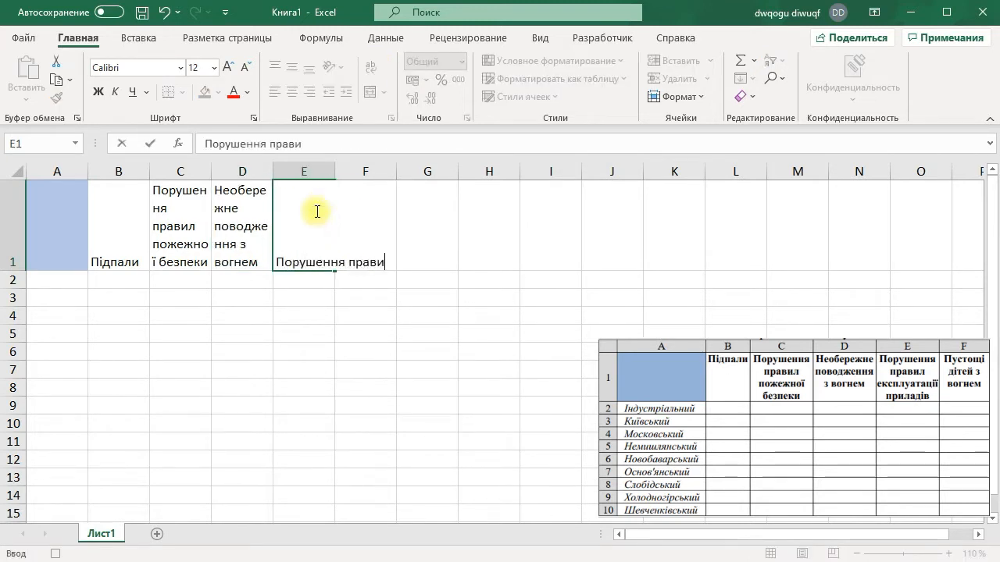
type("л експлуа")
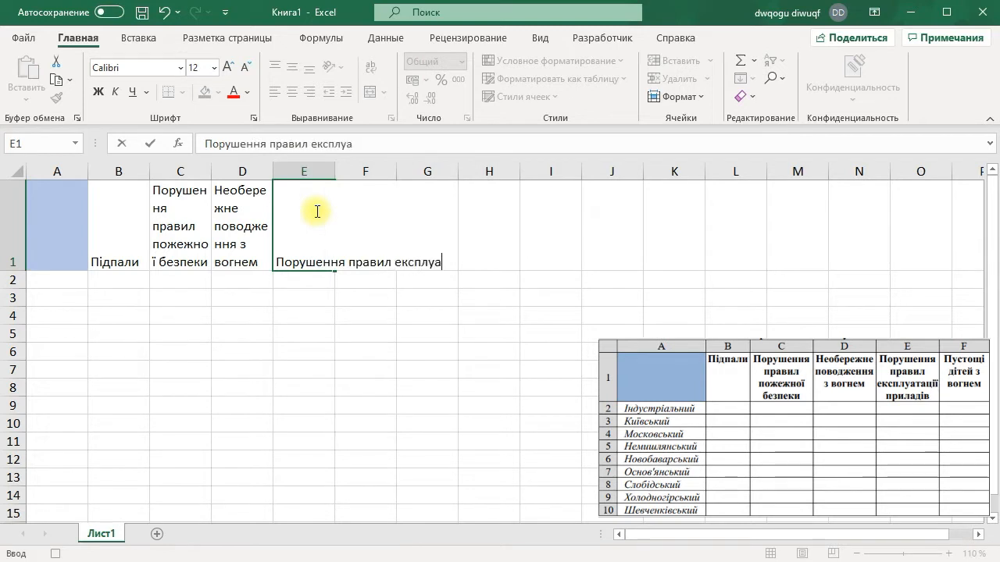
type("тації")
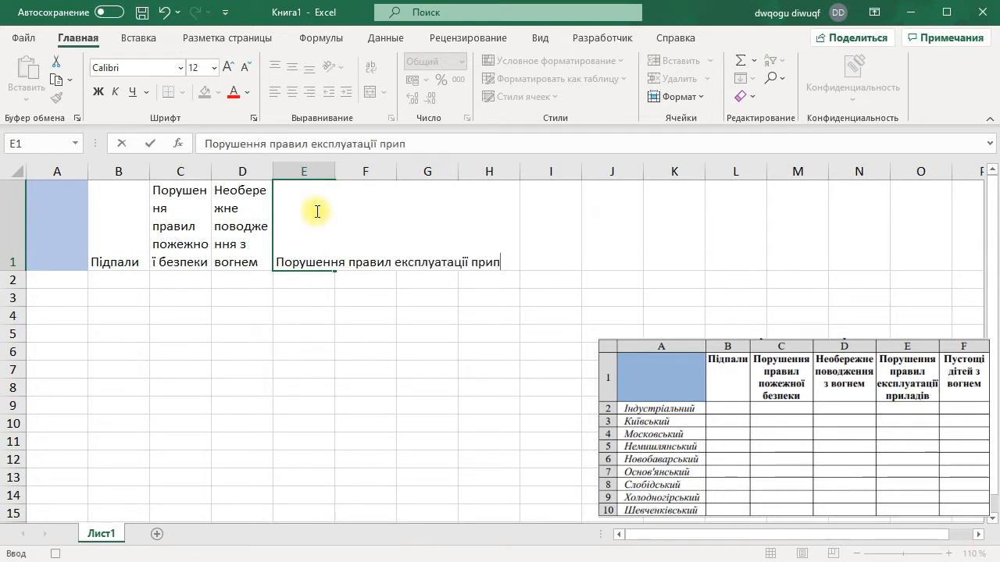
type(" приладів")
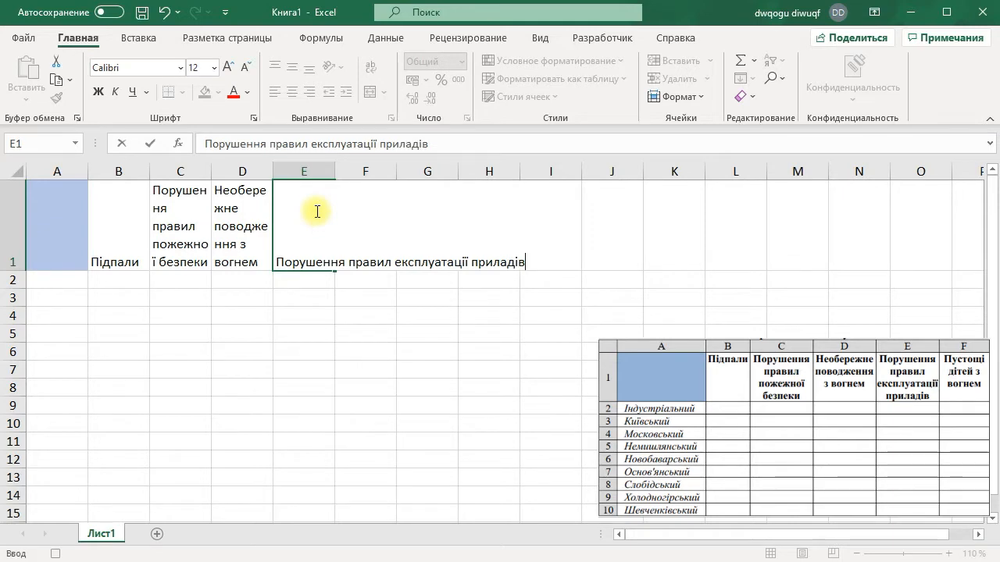
key("ctrl+Return")
left_click(373, 86)
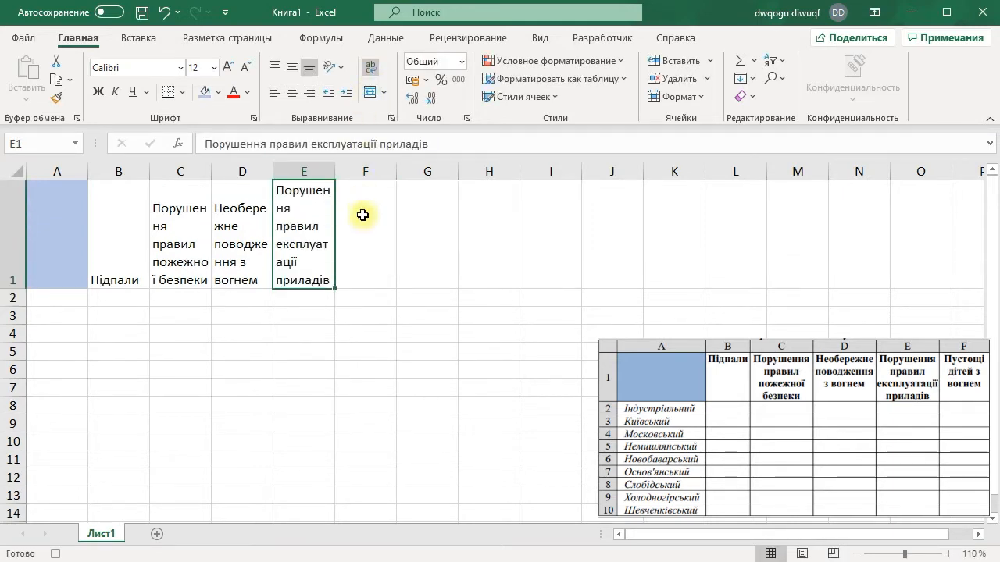
Enter the heading "Пустощі дітей з вогнем" in cell F1 and wrap its text
left_click(362, 213)
type("Пустощі дітей з вогнем")
left_click(366, 297)
left_click(375, 248)
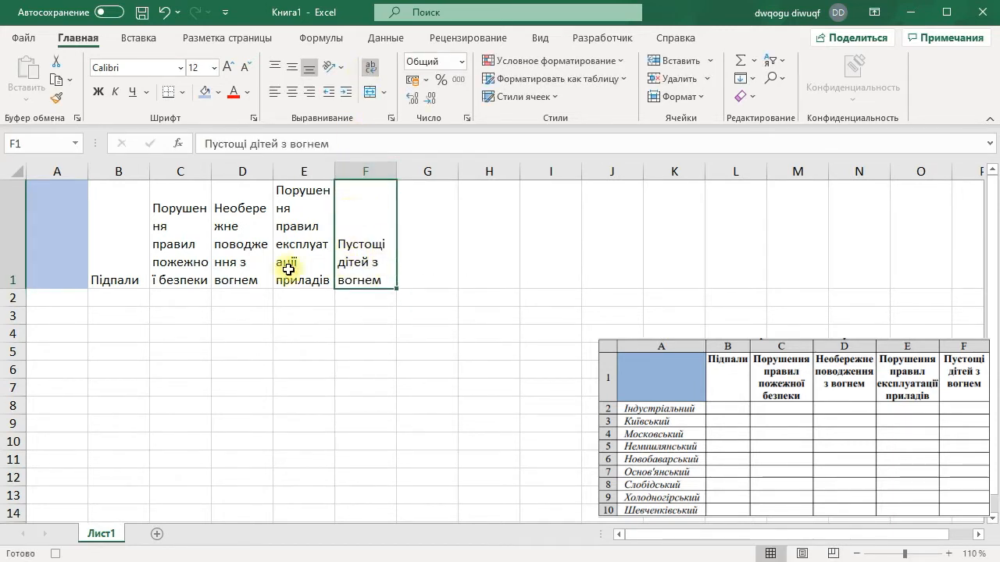
Center the header cells A1:F1 vertically and horizontally and make their text bold
left_click(63, 299)
left_click(66, 258)
left_click_drag(57, 251, 379, 250)
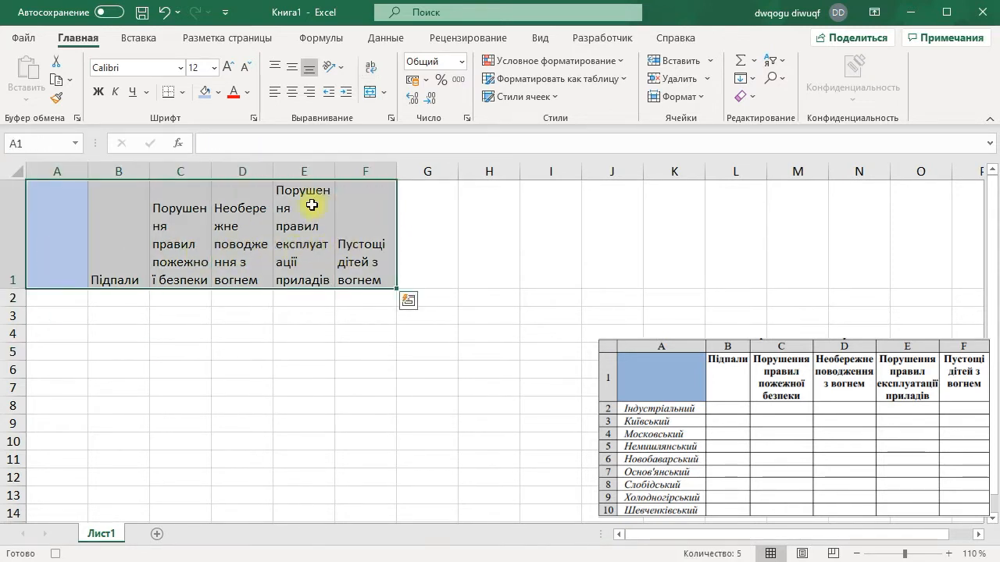
left_click(292, 68)
left_click(292, 92)
left_click(98, 91)
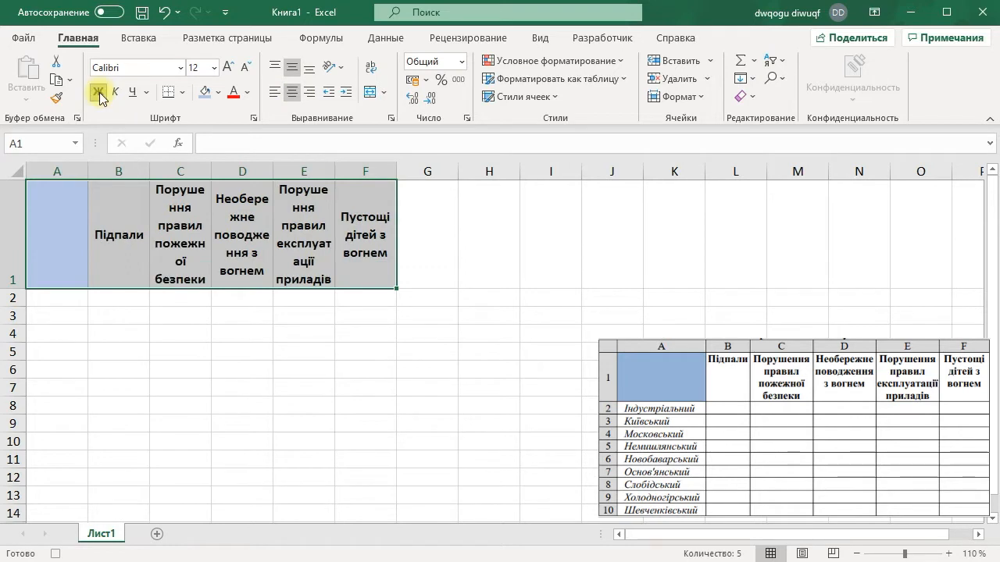
Widen columns A through F so the header words are no longer broken across lines
left_click_drag(211, 171, 247, 172)
left_click_drag(149, 171, 162, 171)
left_click_drag(307, 171, 336, 171)
left_click_drag(397, 171, 420, 171)
left_click_drag(481, 171, 508, 176)
left_click_drag(88, 171, 122, 171)
Enter the district names "Індустріальній", "Київський" and "Московський" in cells A2 to A4
left_click(75, 298)
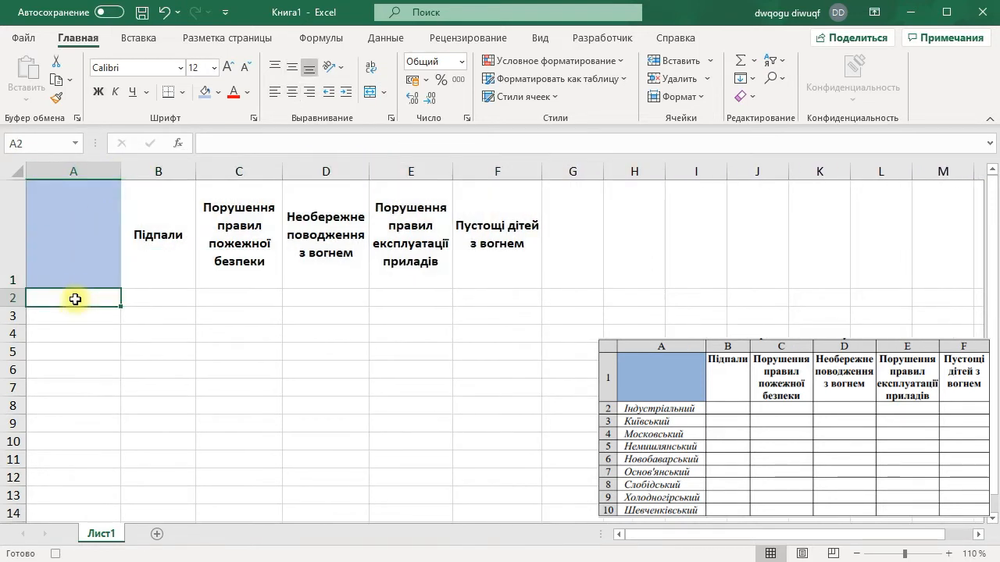
type("Індустріальній")
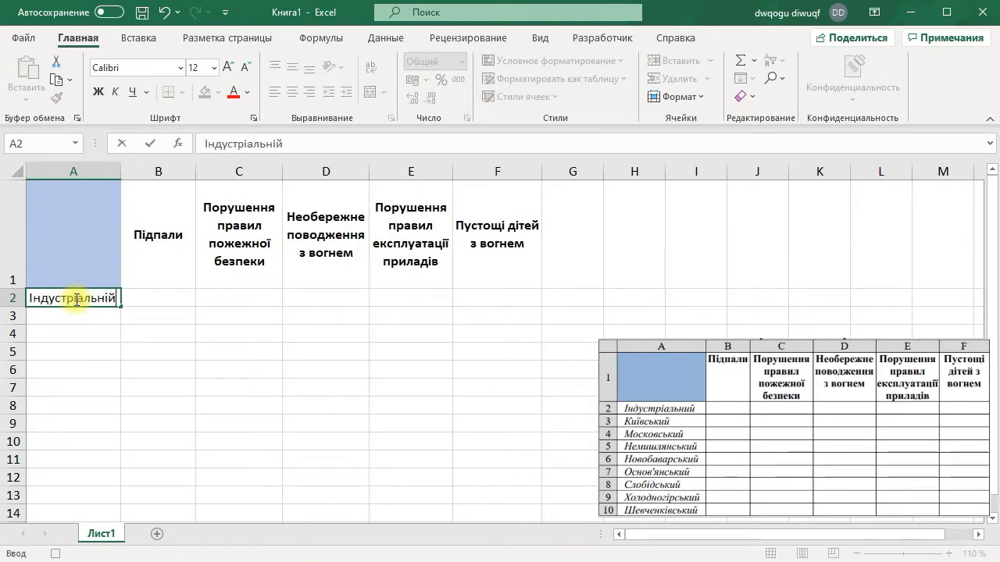
key("Return")
type("Ки")
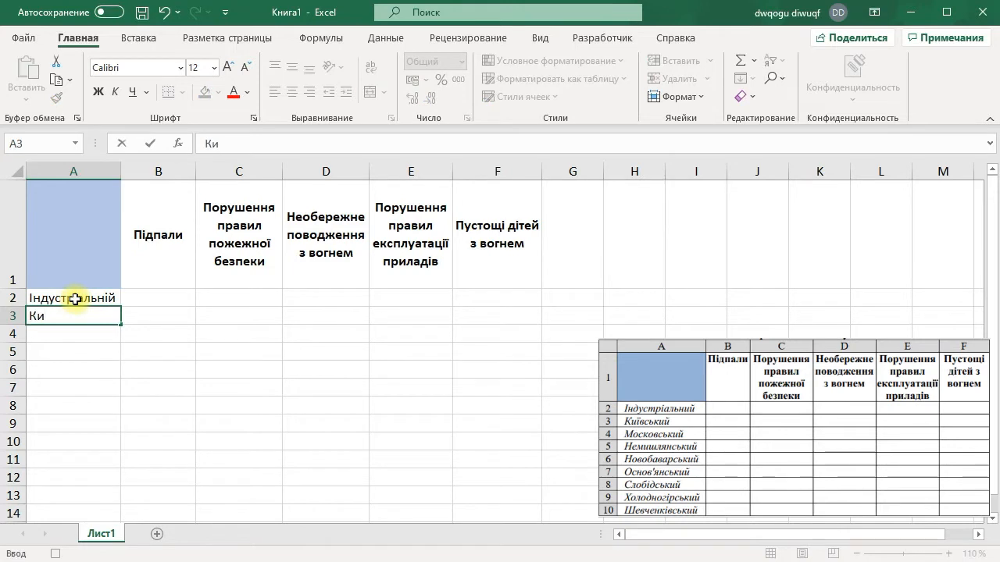
type("ївський")
key("Return")
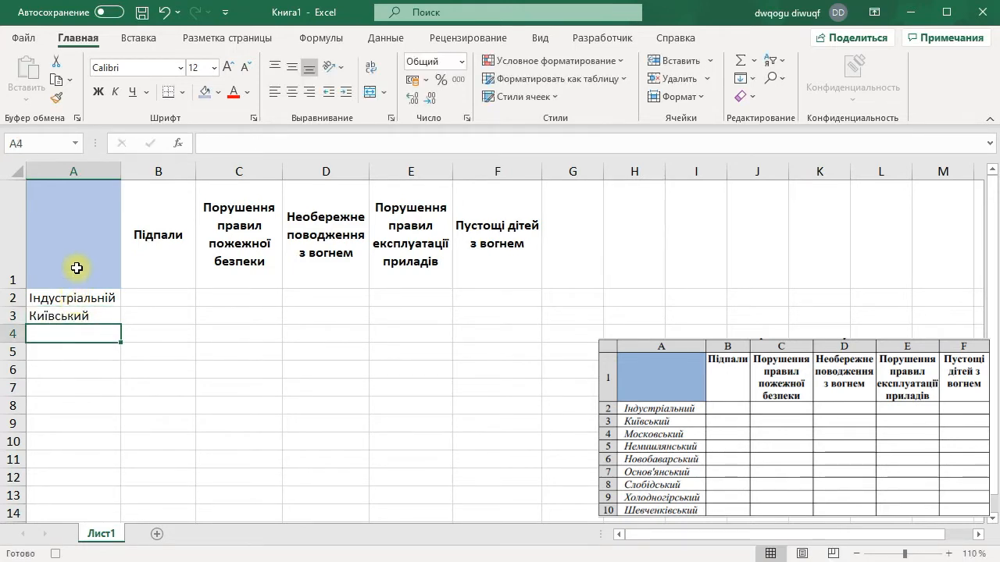
type("Московс")
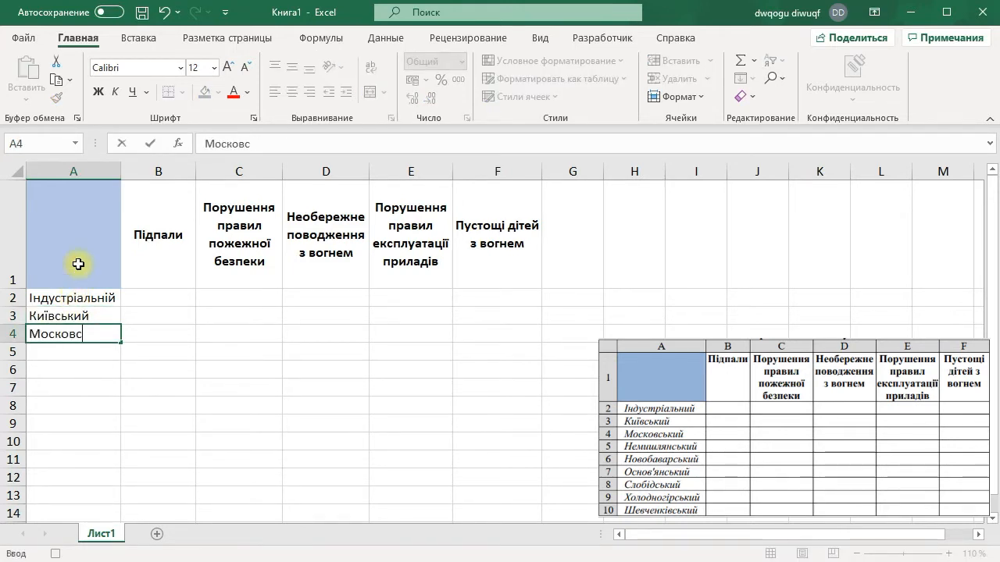
type("ький")
key("Return")
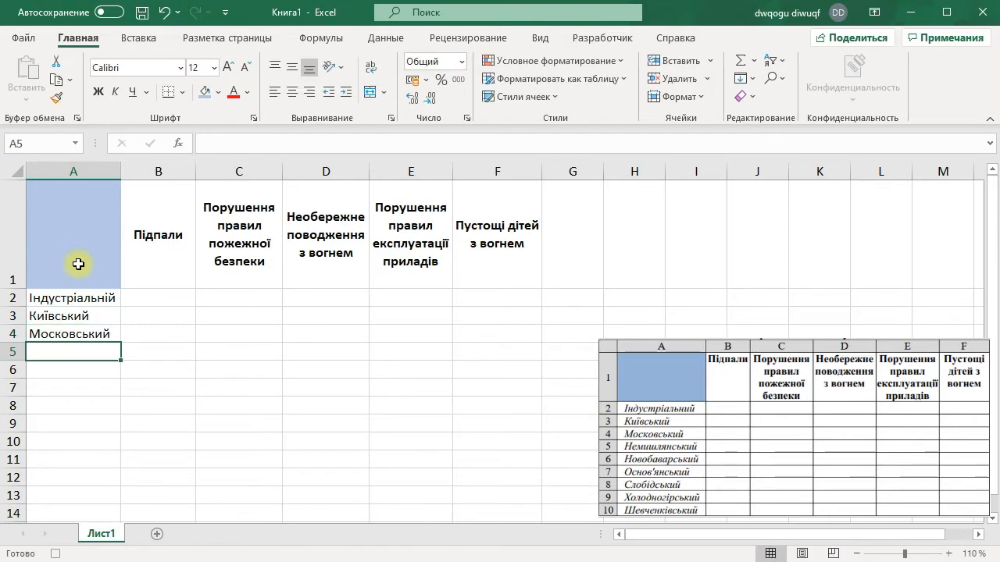
Enter the district names "Немишлянський", "Новобаварський" and "Основ'янський" in cells A5 to A7
type("Немишлянський")
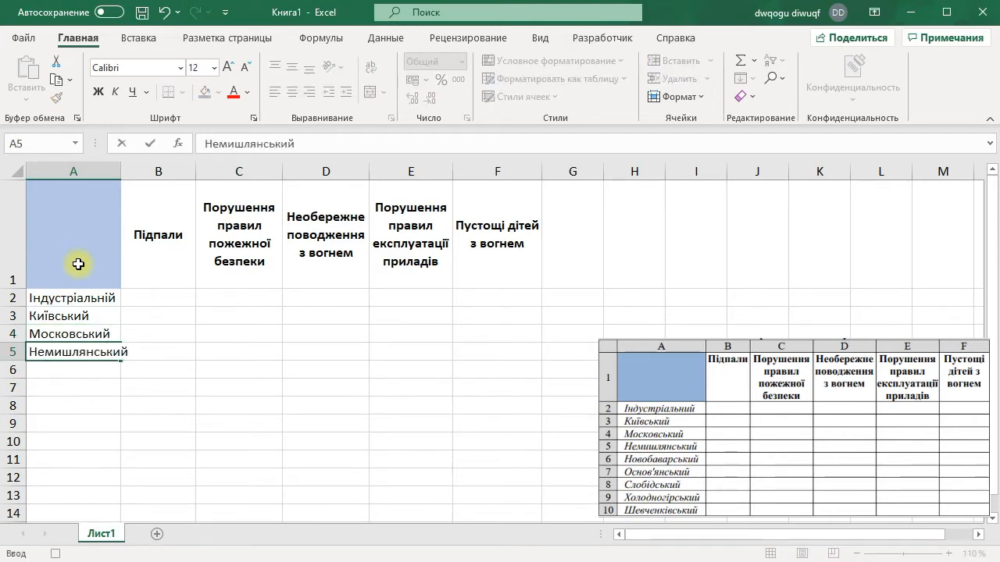
key("Return")
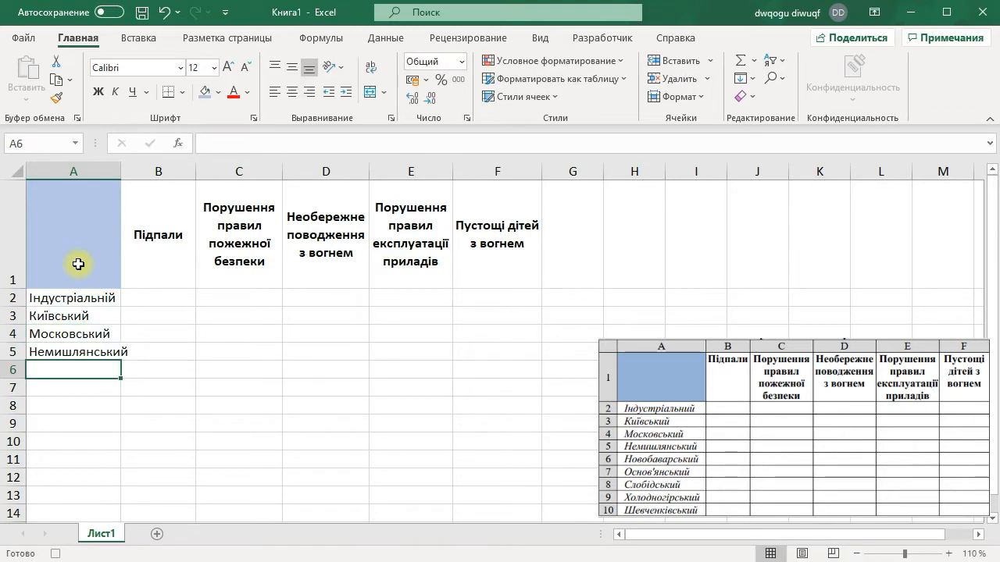
type("Новобаварський")
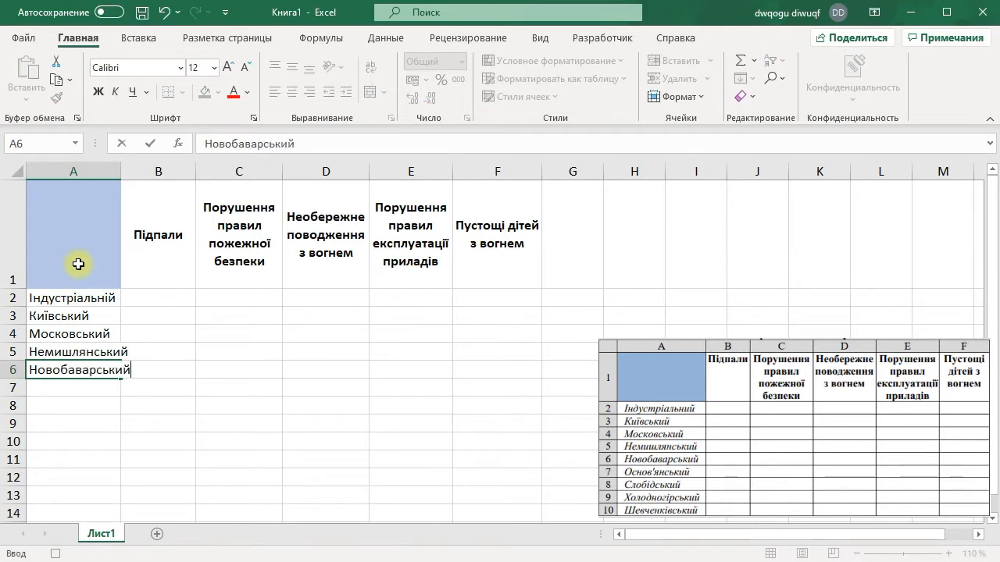
key("Return")
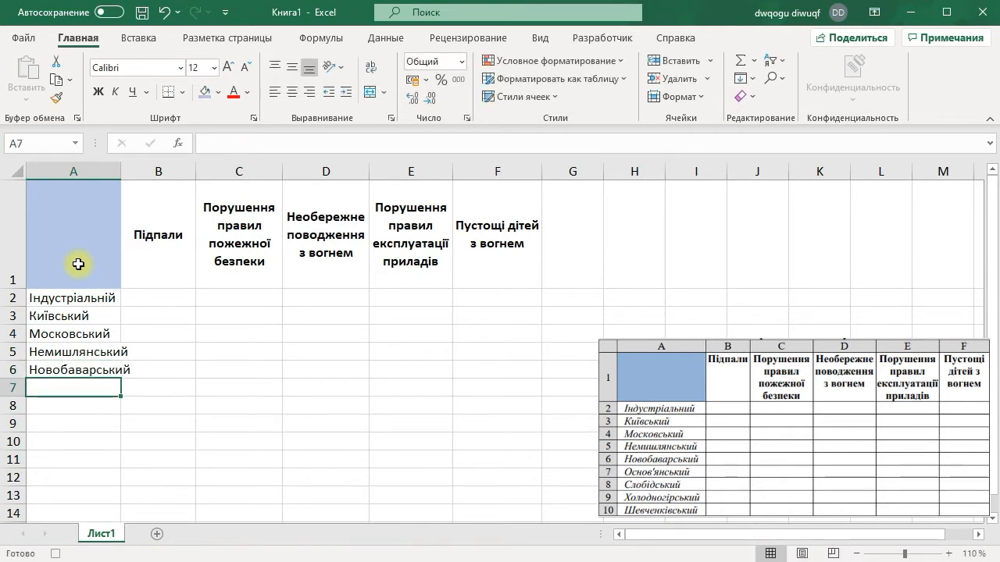
type("Основ")
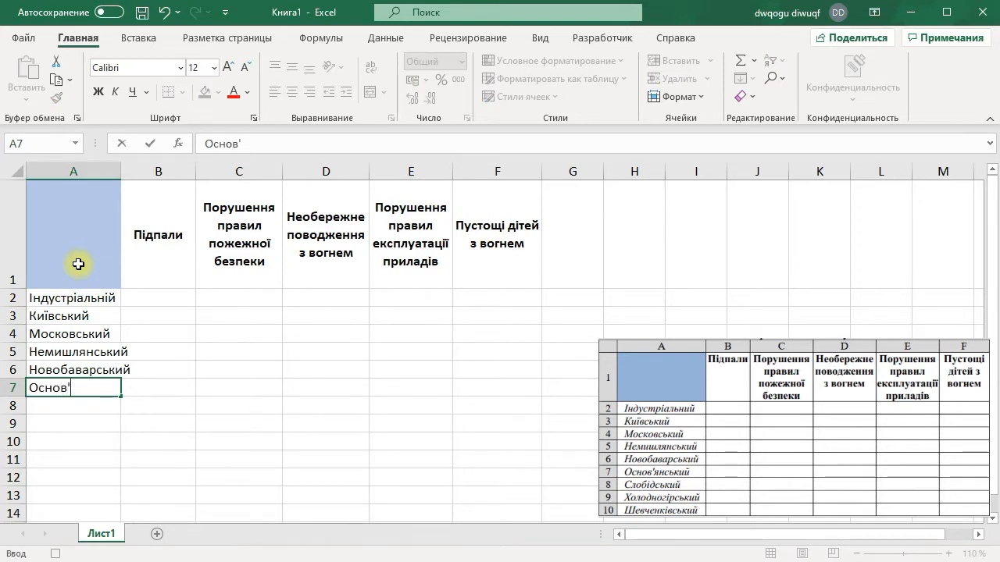
type("'янський")
key("Return")
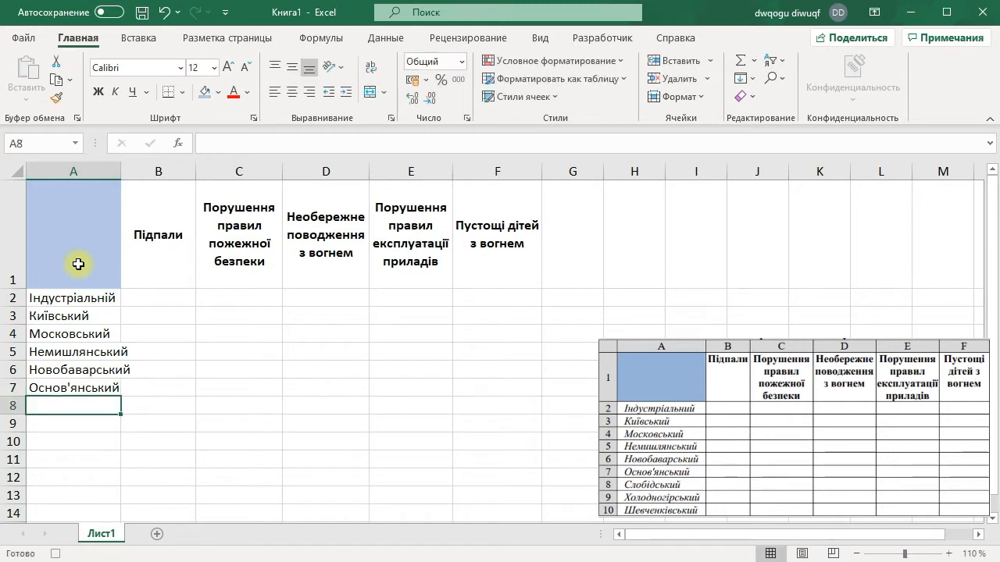
Enter the district names "Слобідський", "Холодногірський" and "Шевченківський" in cells A8 to A10
type("Слобідський")
key("Return")
type("Холод")
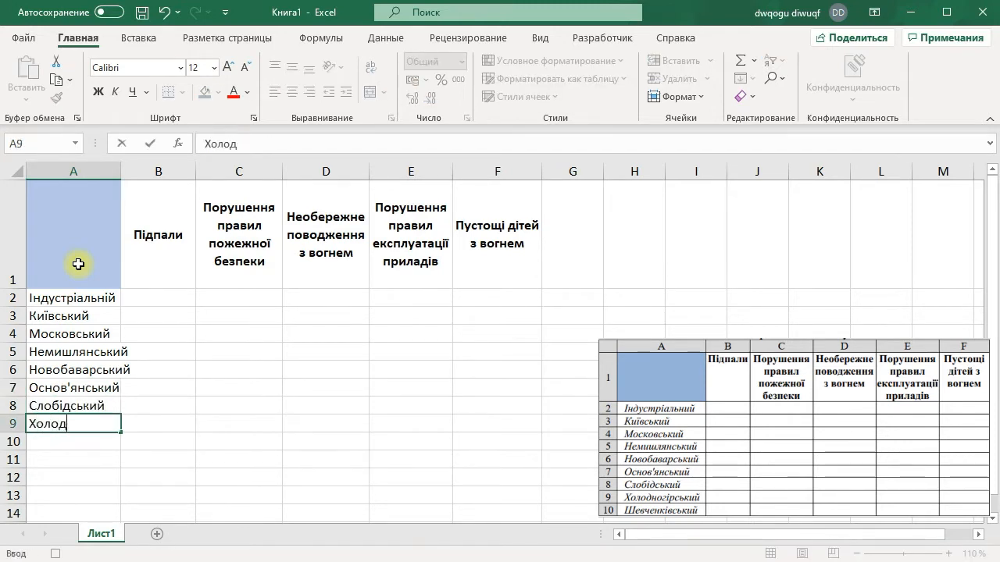
type("ногірський")
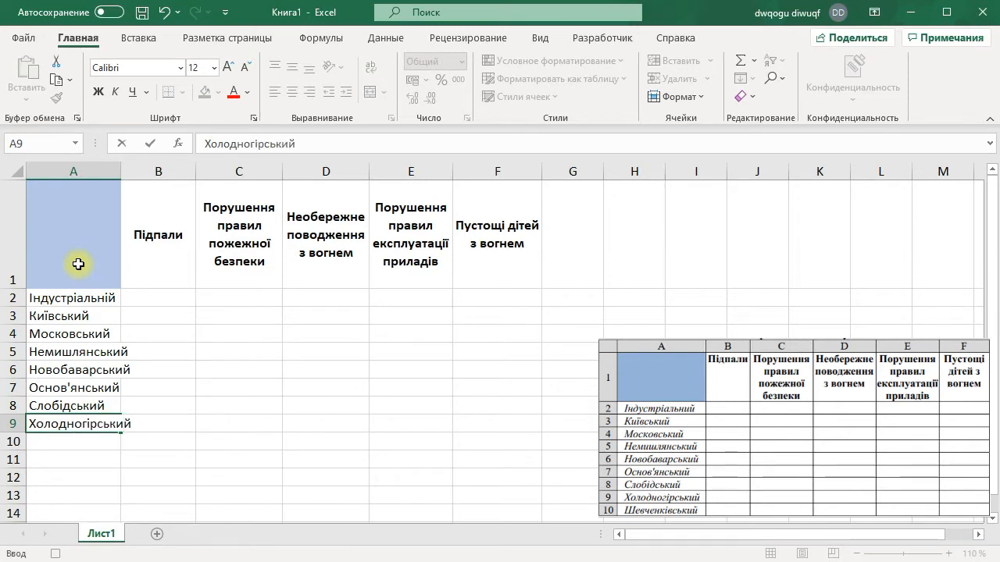
key("Return")
type("Шевченківський")
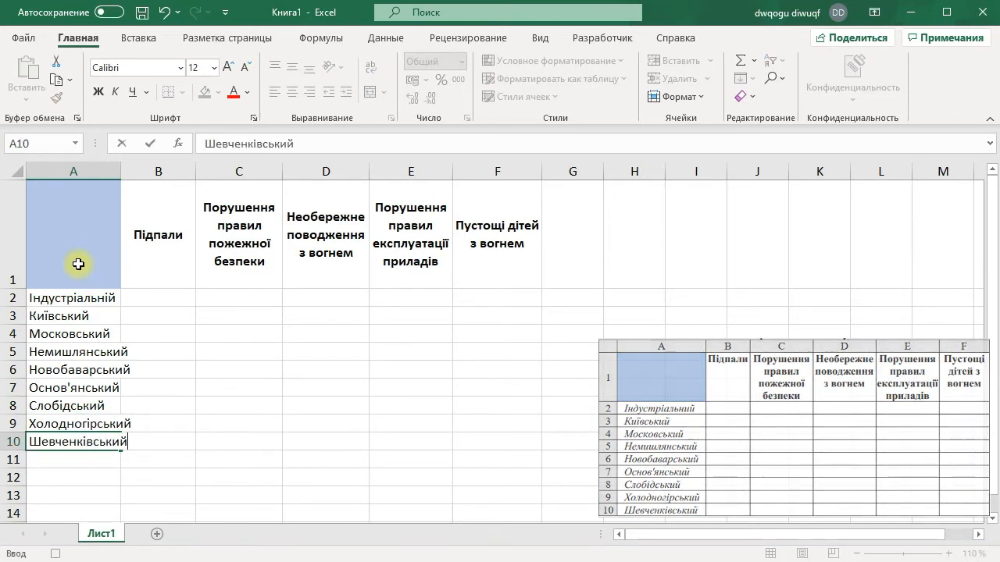
key("Return")
Align cells A1:A10 to the top left and set their text in italics
left_click_drag(78, 264, 76, 440)
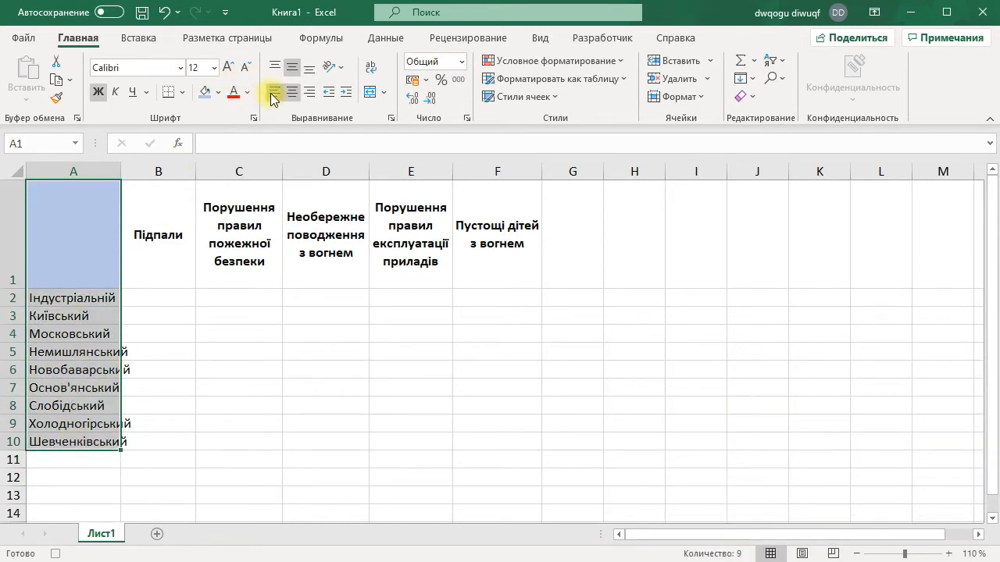
left_click(277, 69)
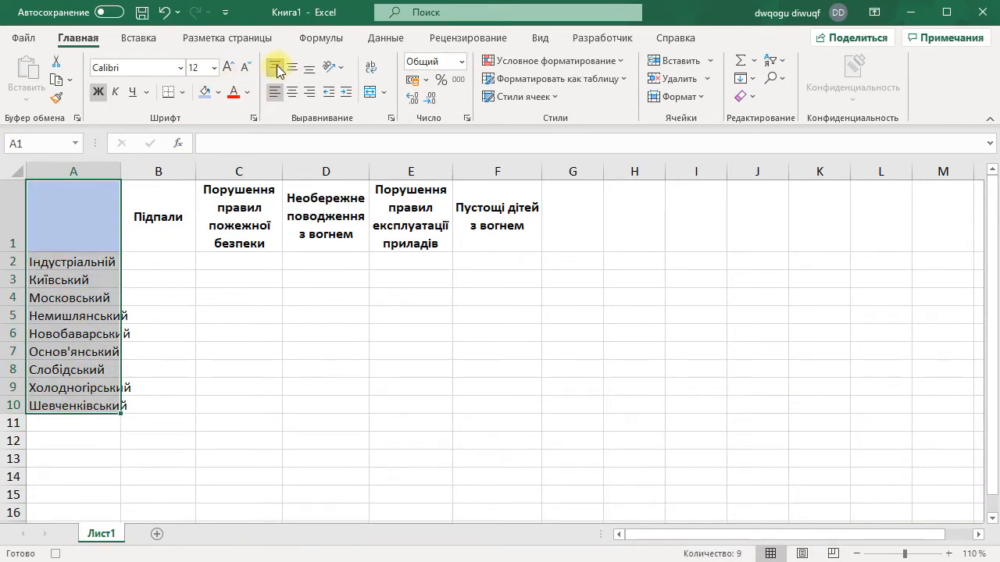
left_click(115, 91)
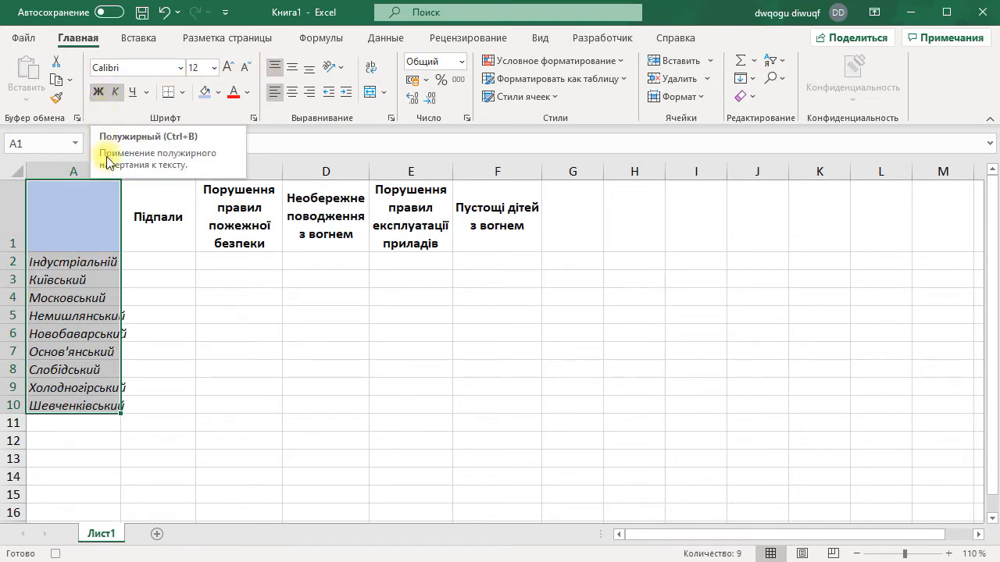
Stop recording the macro with cell A1 selected, and widen column A to fit the longest district names
left_click(94, 218)
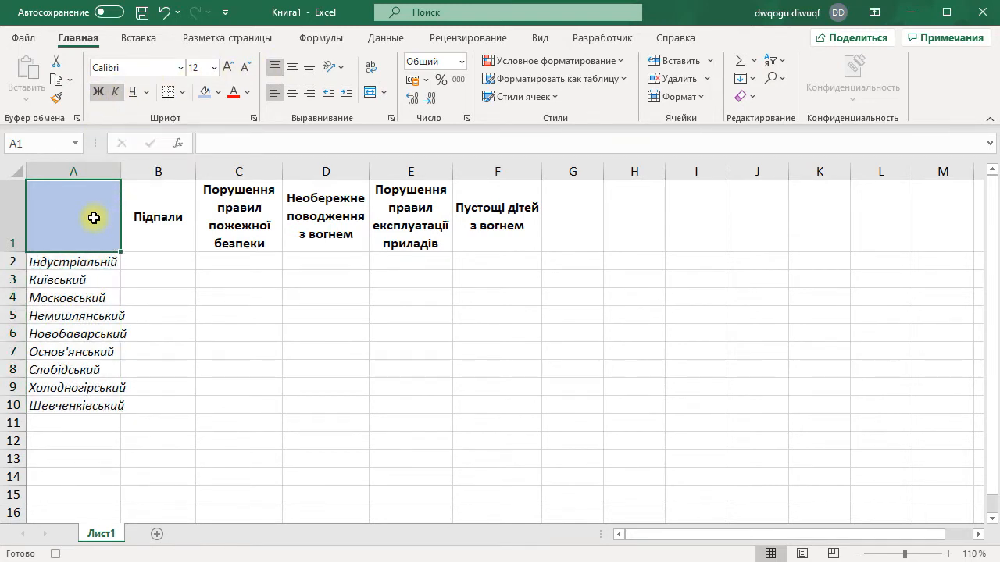
left_click(601, 45)
left_click(183, 62)
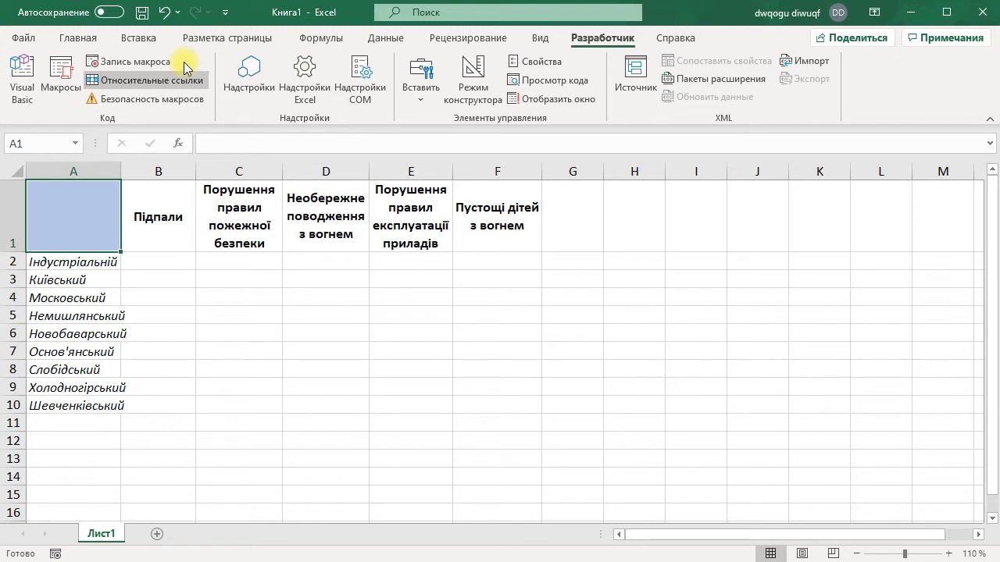
left_click_drag(123, 168, 138, 168)
Select the data range B2:F10 and start recording a new macro named Random
left_click_drag(188, 263, 488, 403)
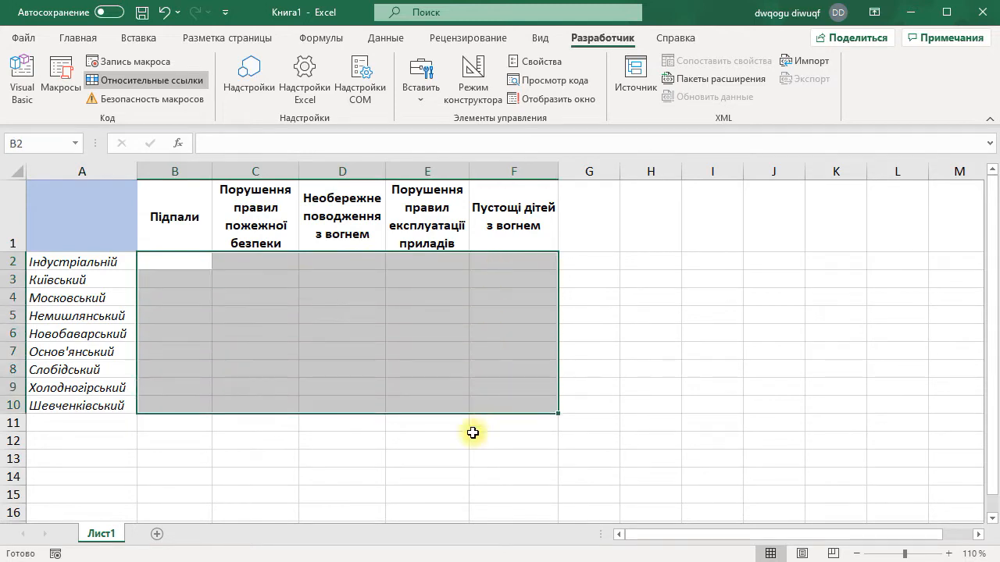
left_click(162, 64)
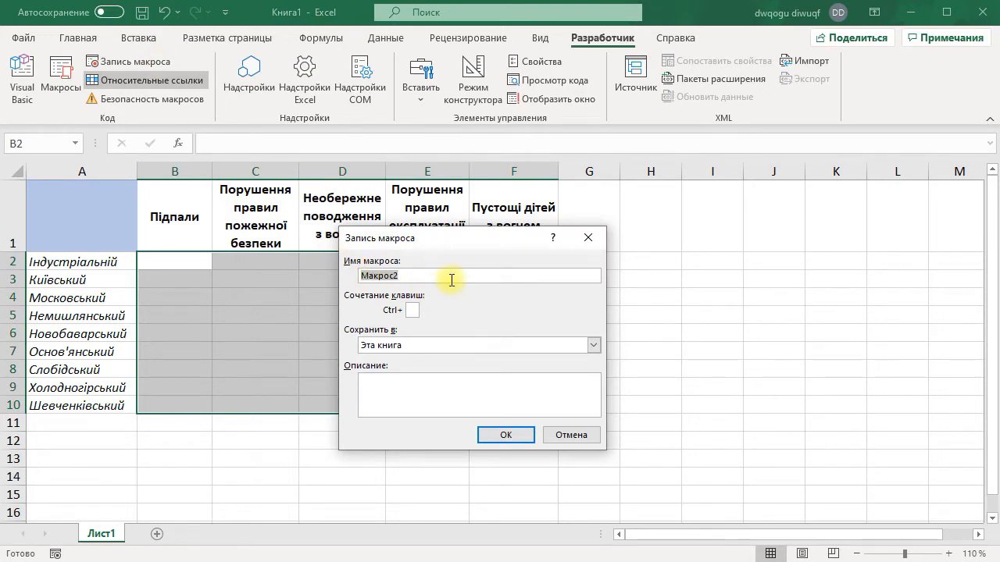
type("Random")
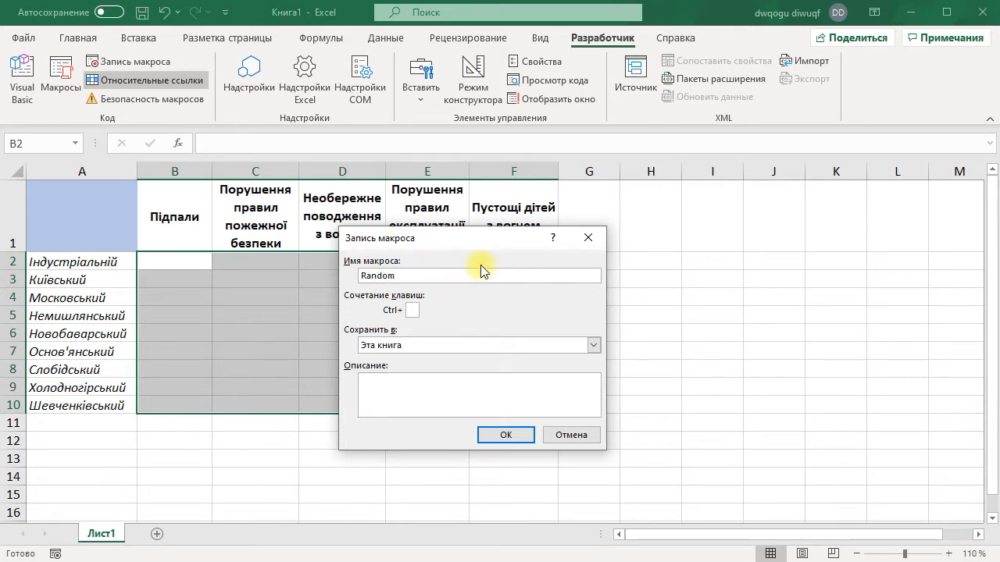
left_click(500, 442)
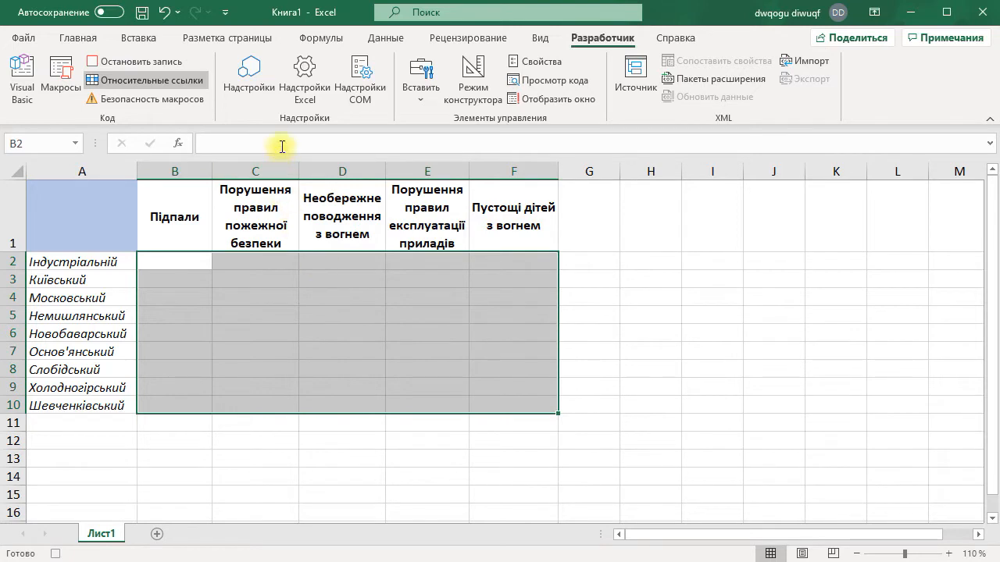
Enter the formula =СлучМежду(10;90) in cell B2, keeping the range B2:F10 selected
left_click(282, 146)
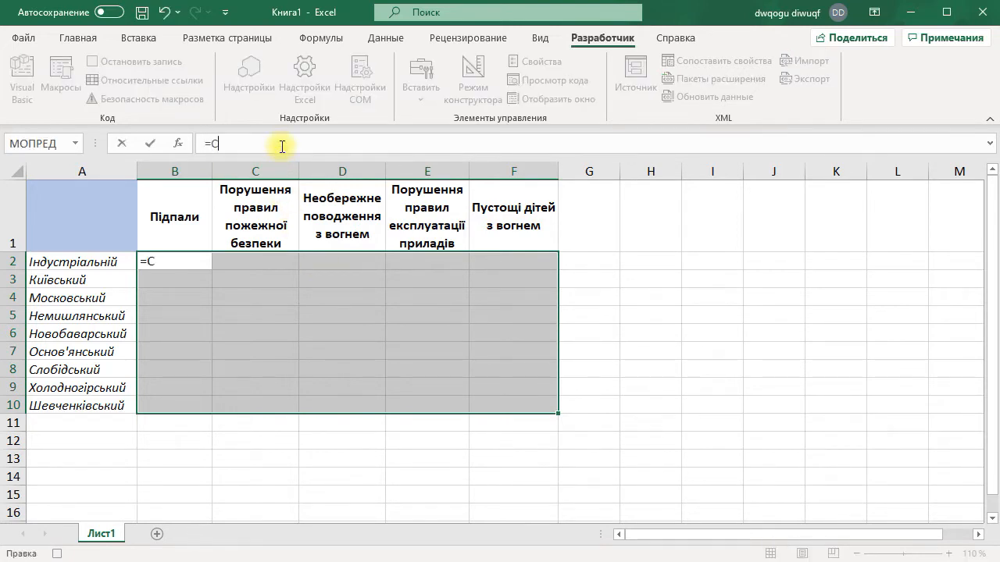
type("лу")
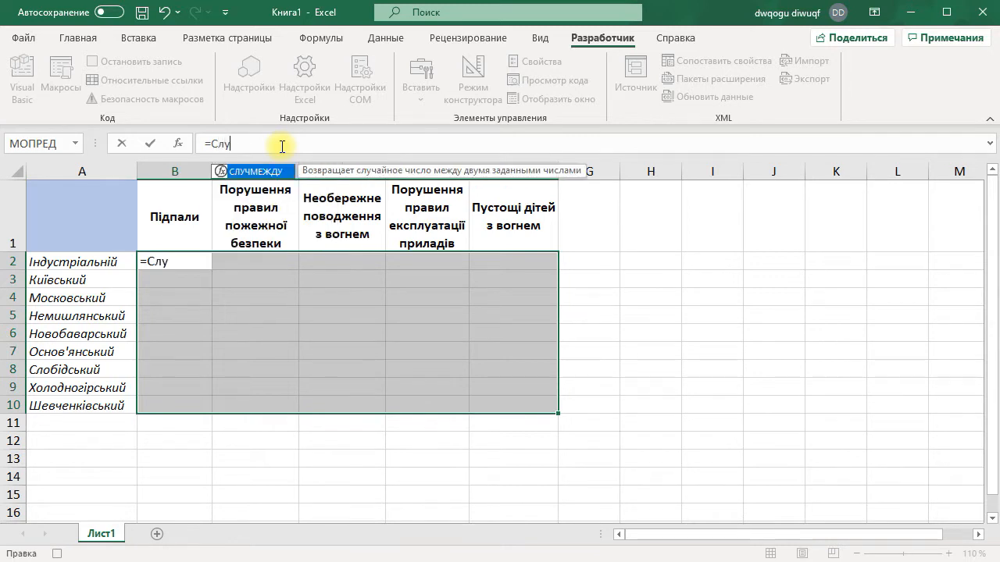
type("чМежду(10")
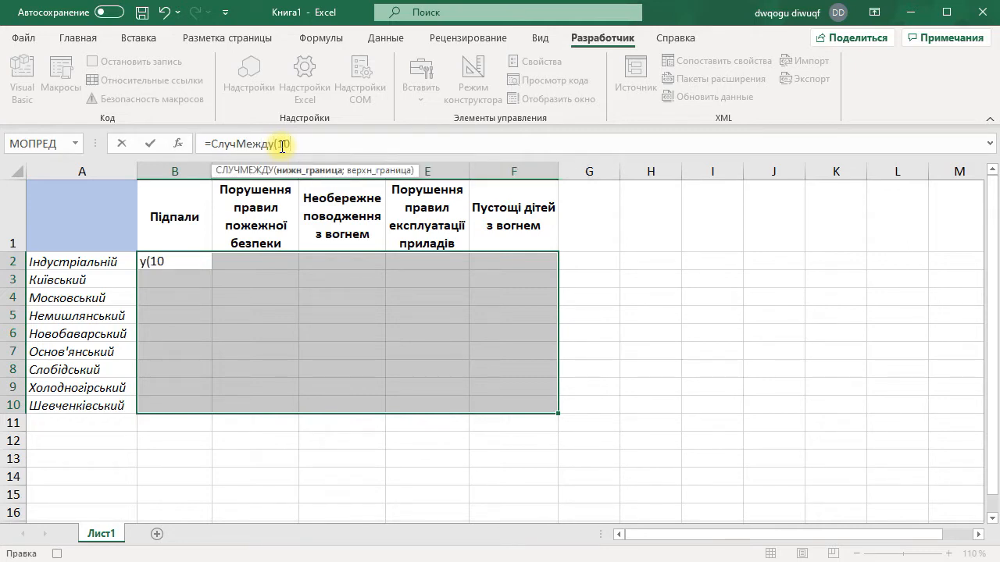
type(";")
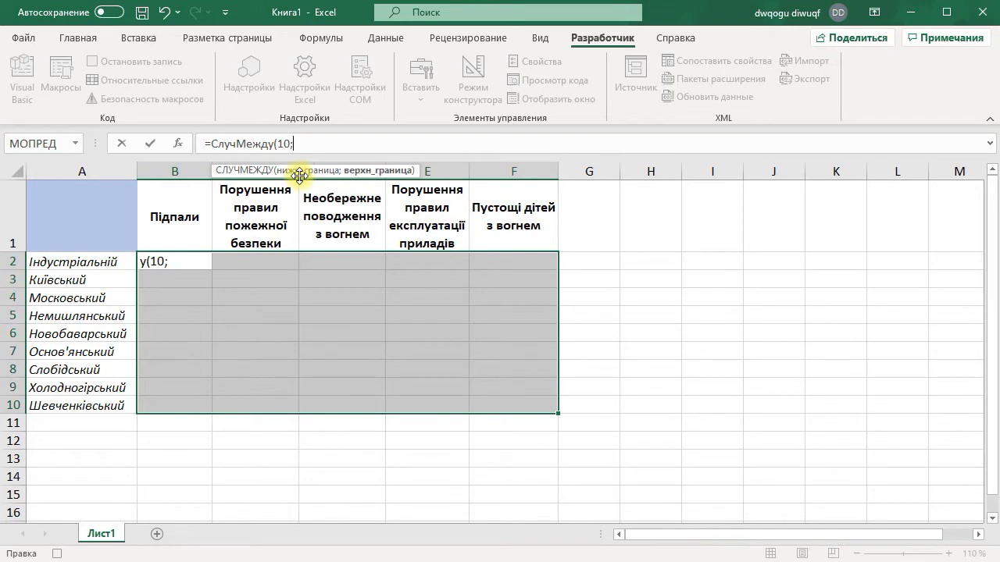
type("90)")
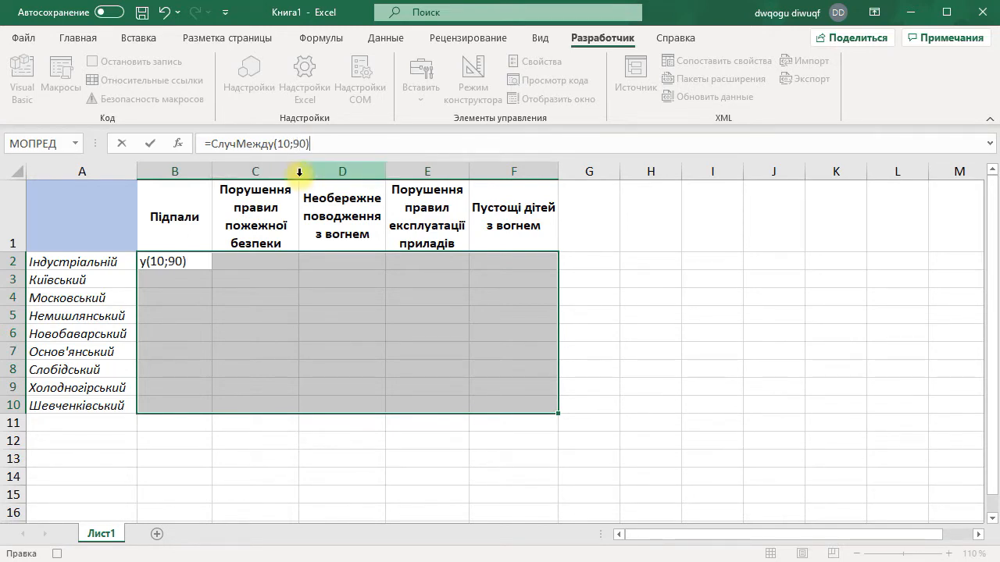
key("Return")
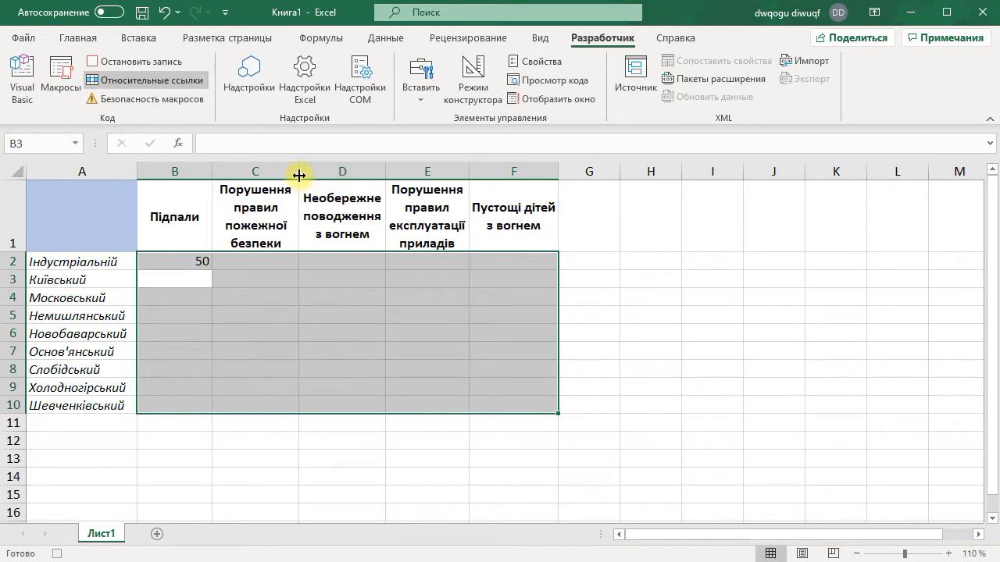
Fill the random-number formula from B2 down through row 10 of the selected range
left_click(81, 39)
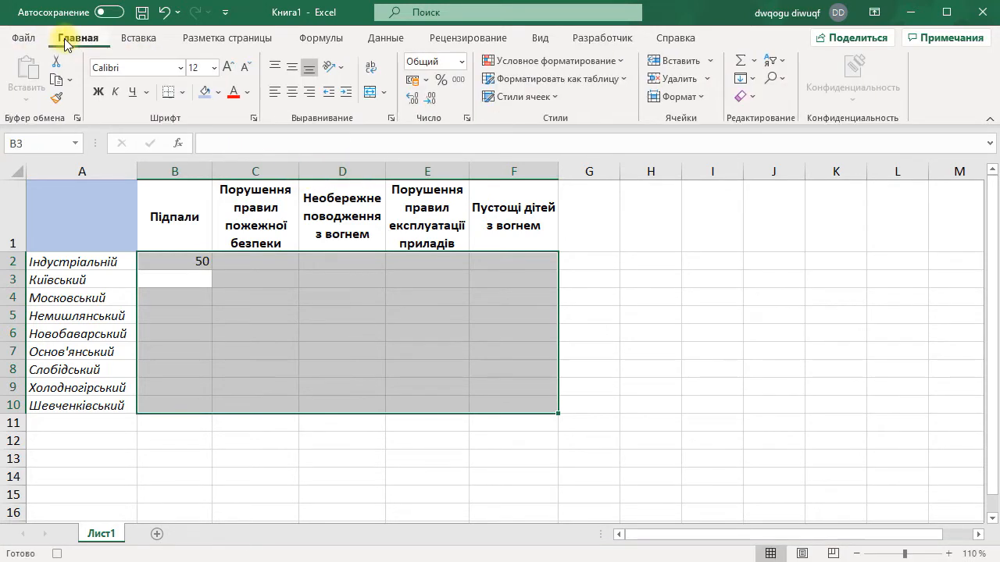
left_click(754, 78)
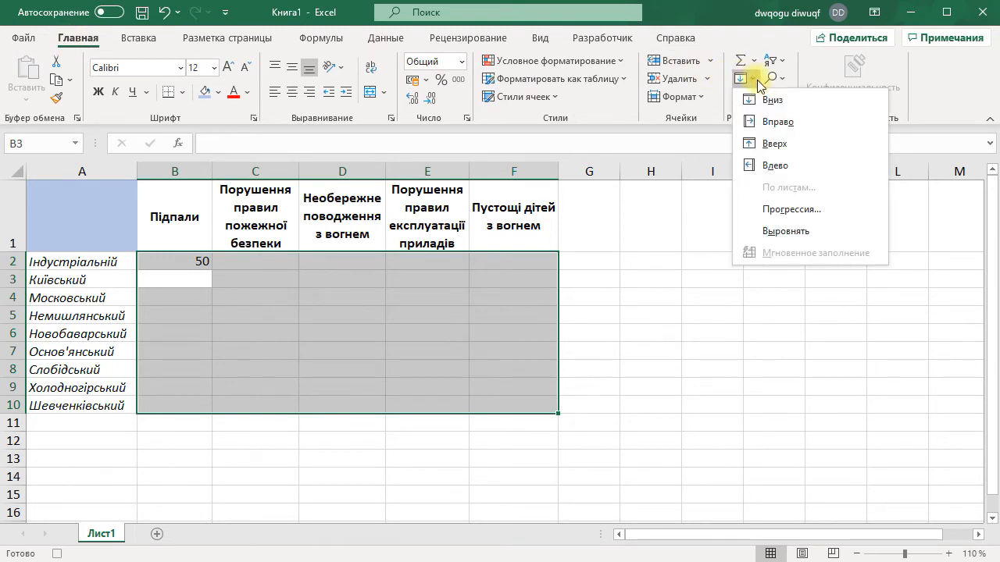
left_click(772, 100)
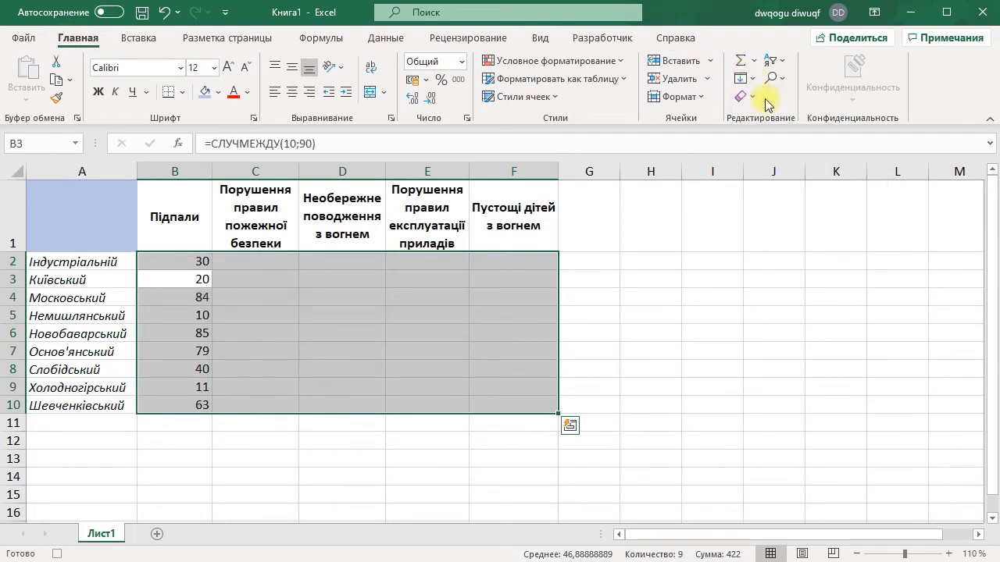
Fill the random-number formulas from column B rightward across the selected range to column F, and stop recording the macro
left_click(756, 78)
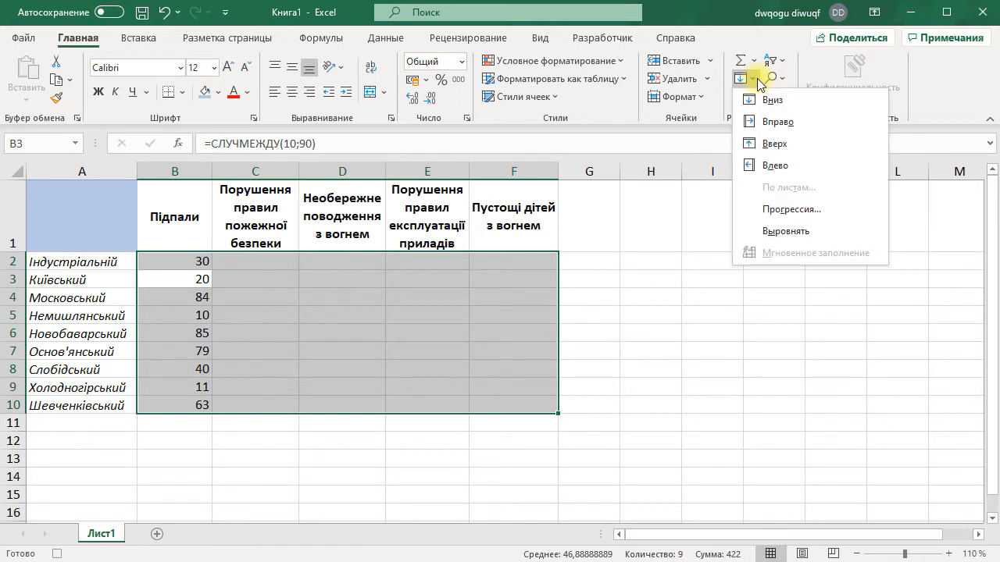
left_click(769, 121)
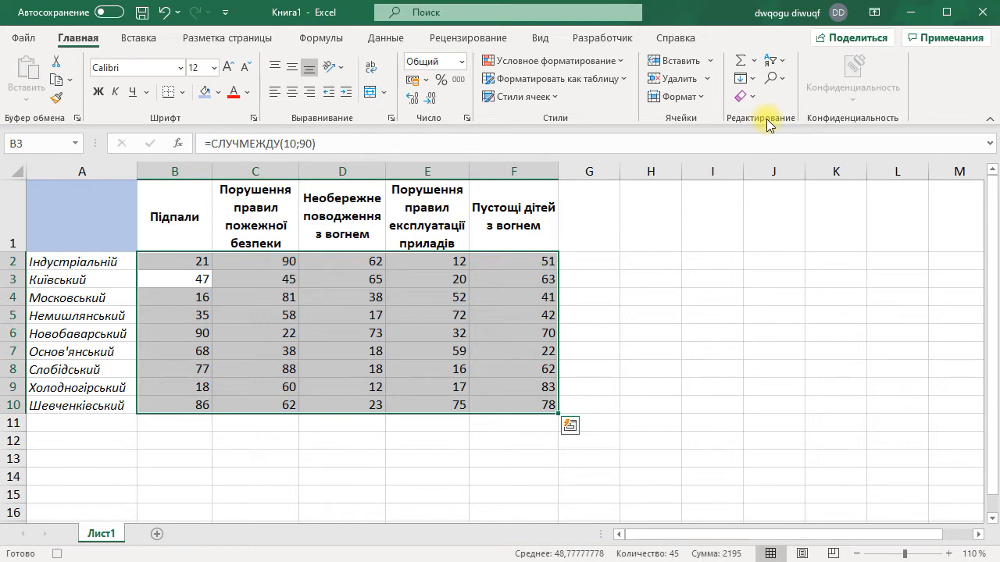
left_click(617, 39)
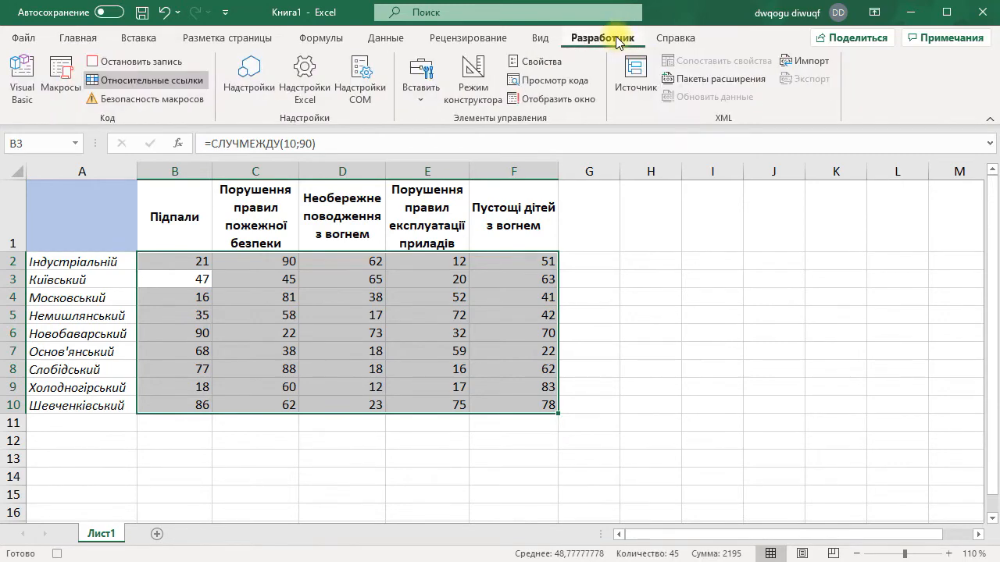
left_click(151, 64)
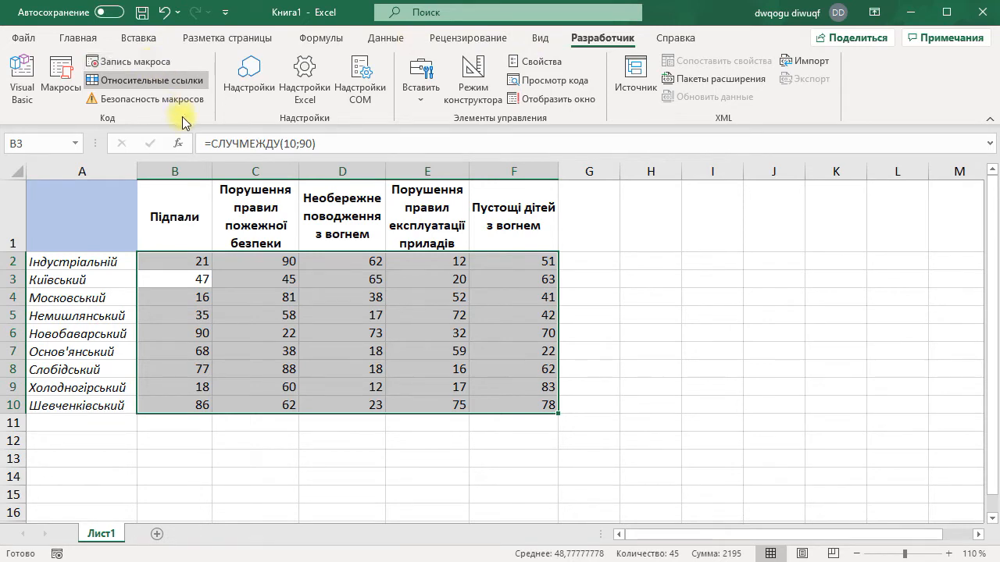
left_click(593, 234)
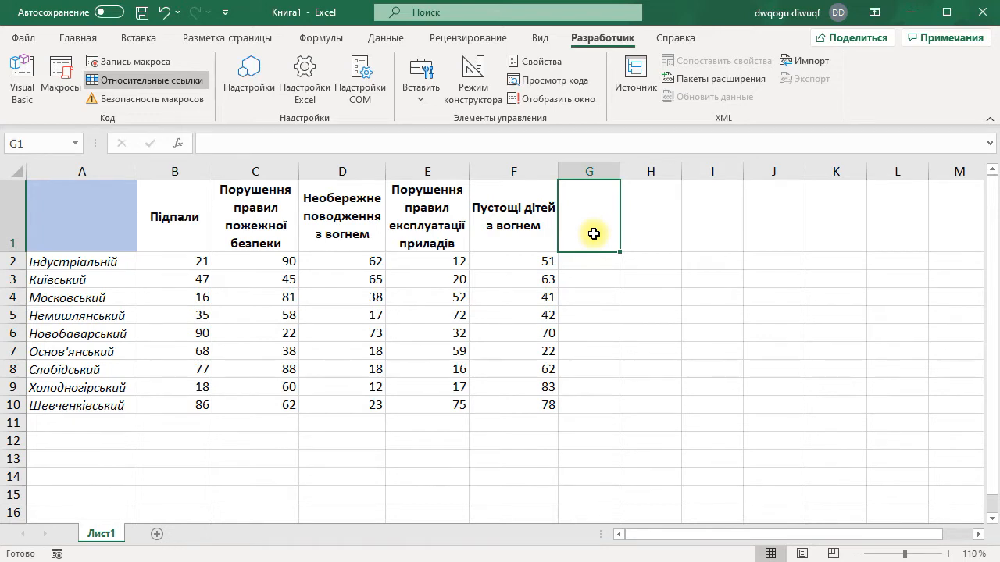
Add a new worksheet and rename it Статистика
left_click(156, 534)
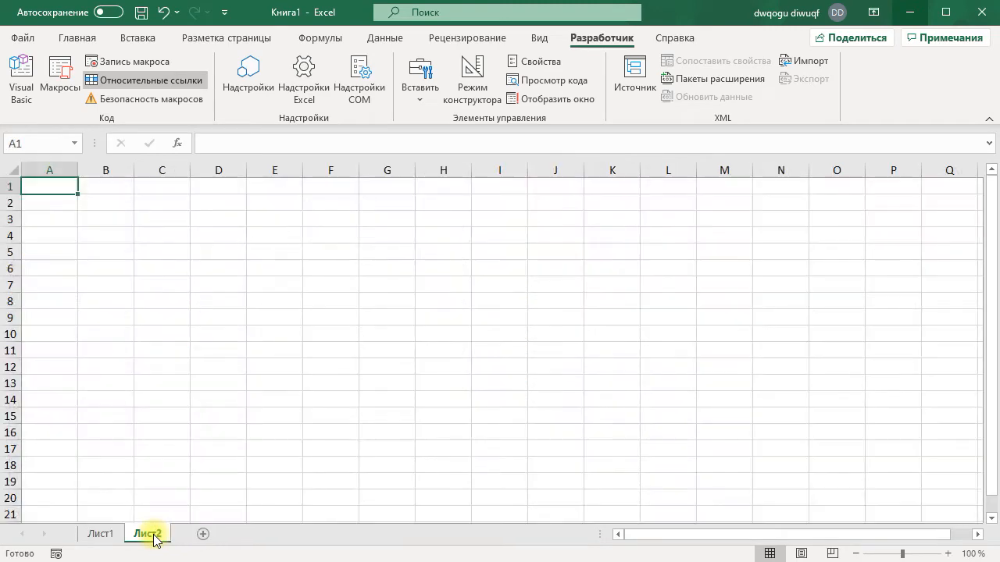
right_click(155, 539)
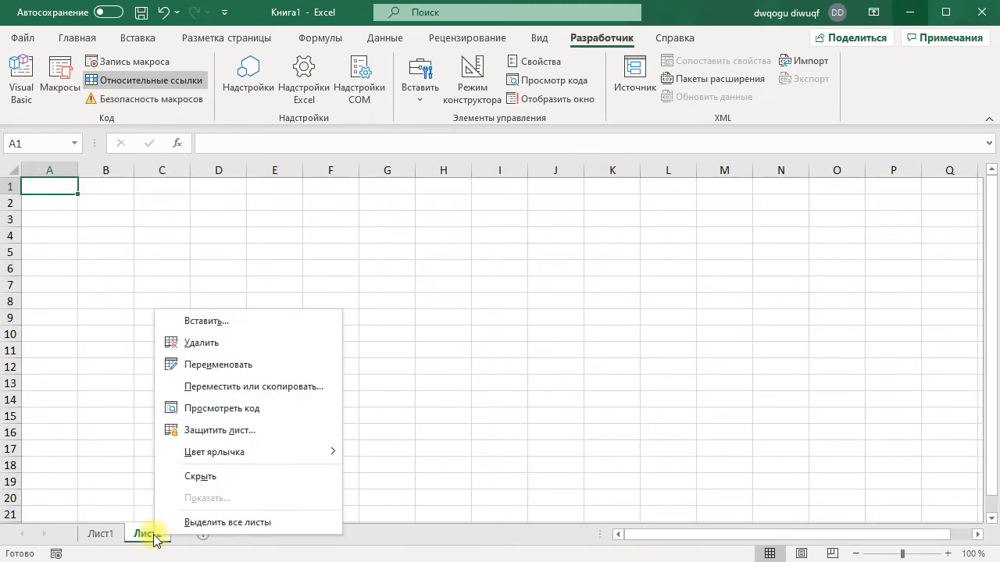
left_click(203, 366)
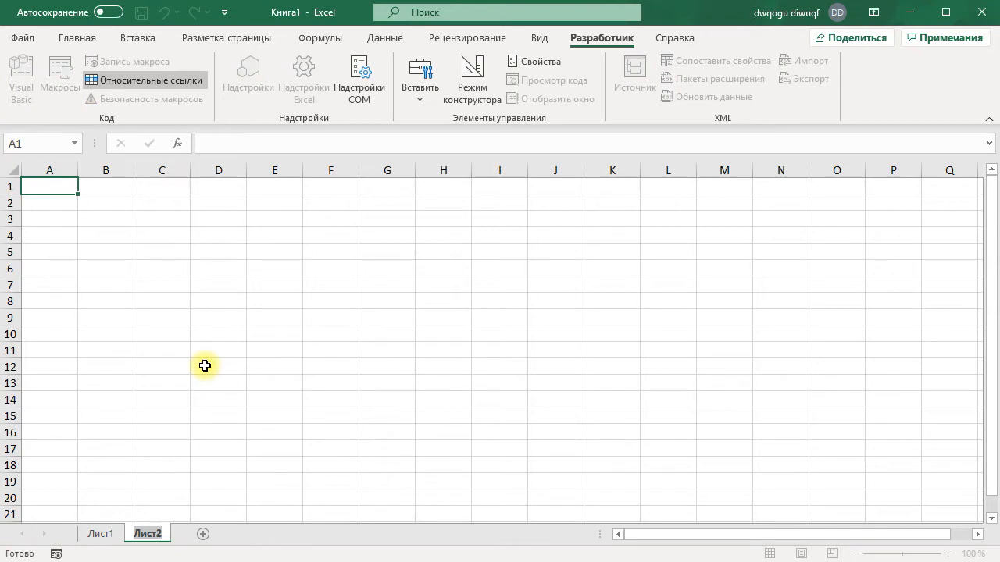
type("С")
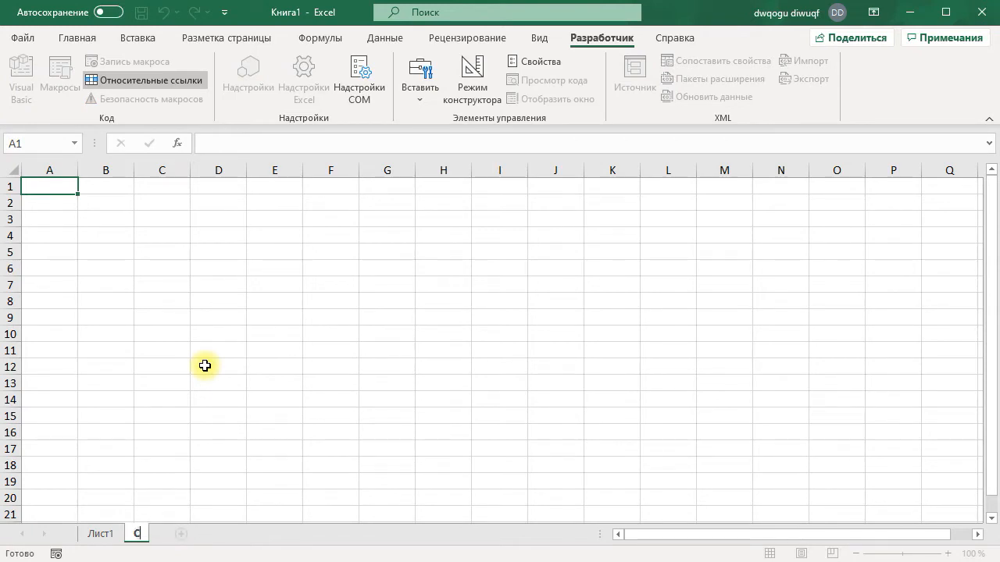
type("татистика")
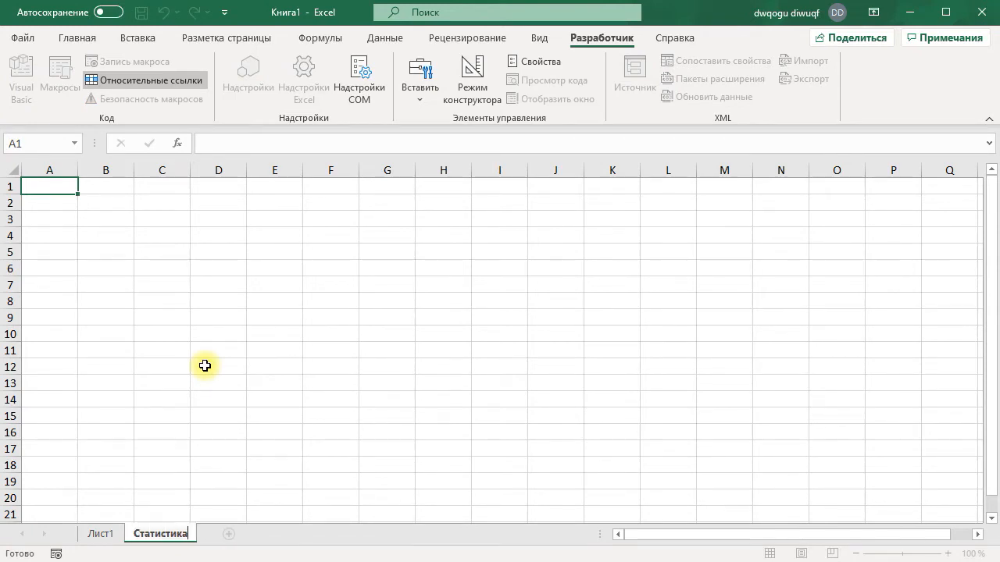
key("Return")
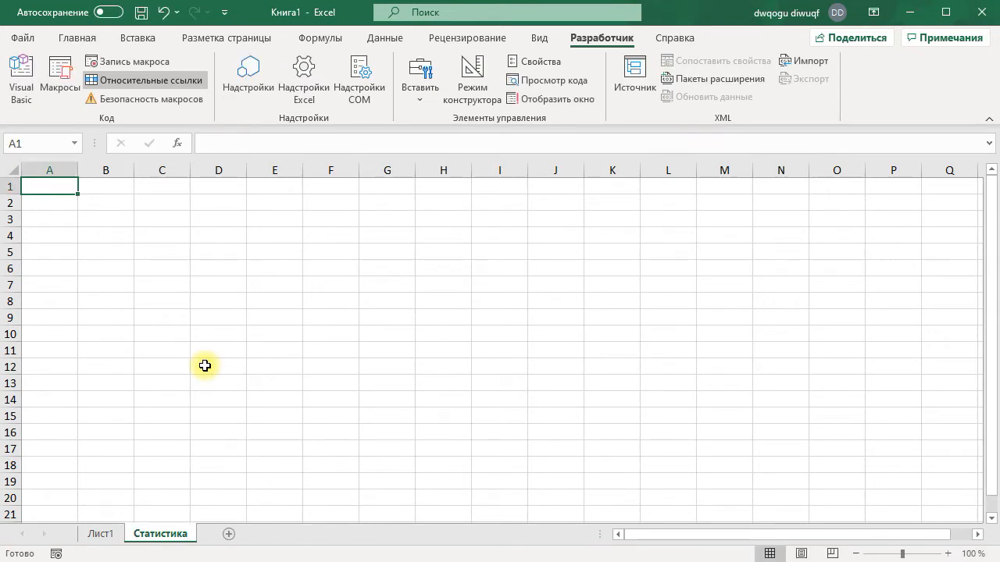
Colour the Статистика sheet tab with a darker orange theme colour
right_click(185, 535)
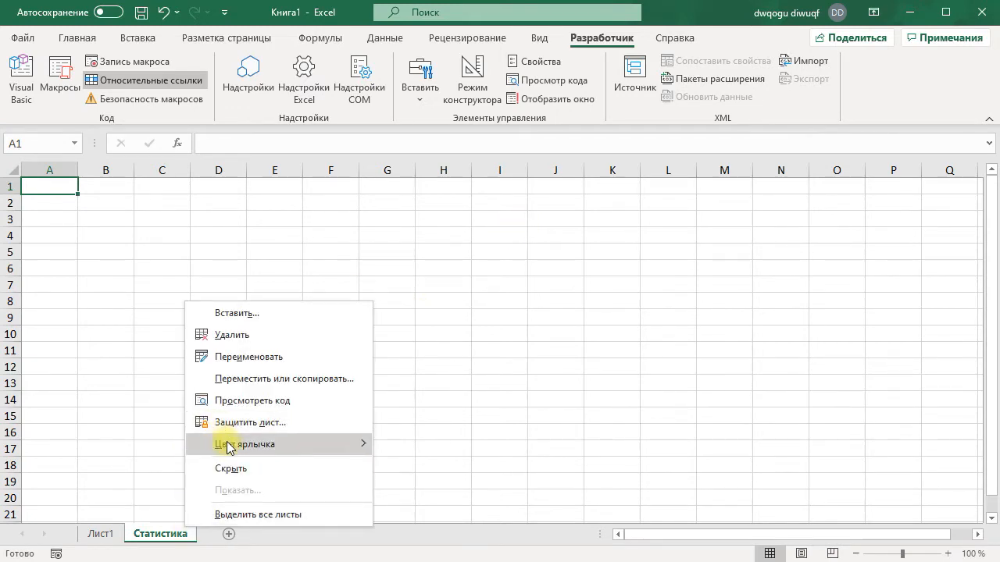
mouse_move(322, 444)
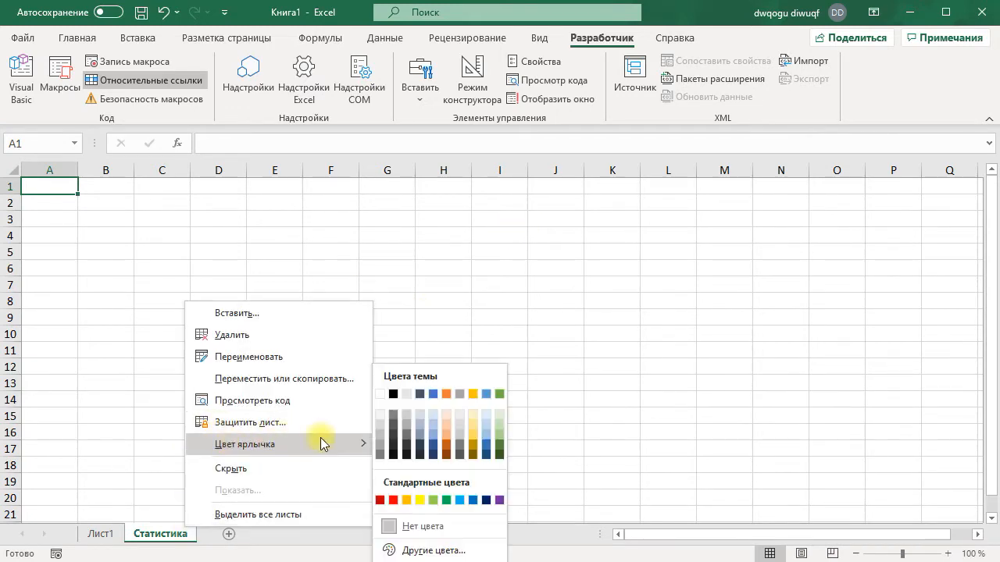
left_click(451, 443)
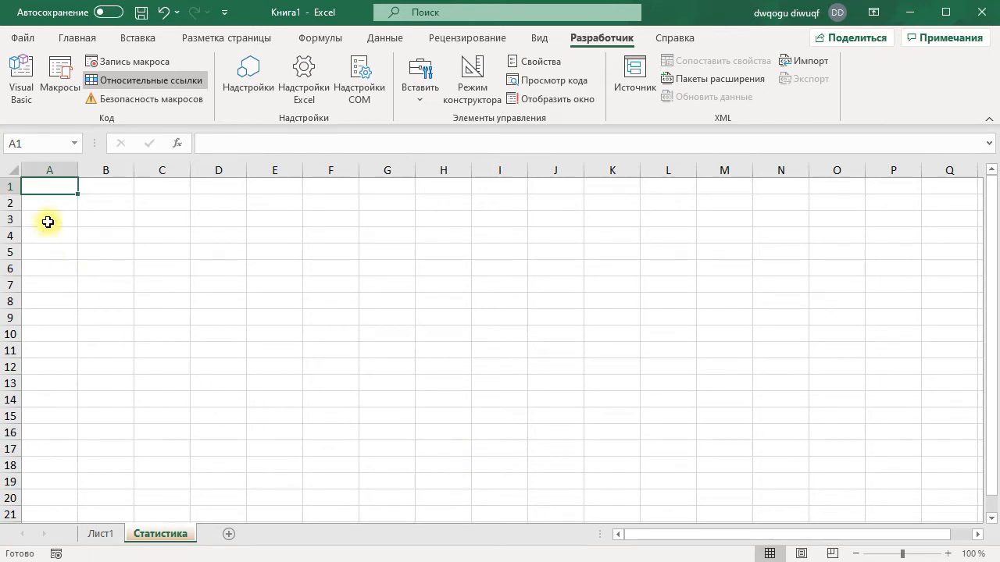
Merge and centre cells A1:F1 and enter the title "Статистичні дані о пожежах"
left_click_drag(43, 185, 315, 186)
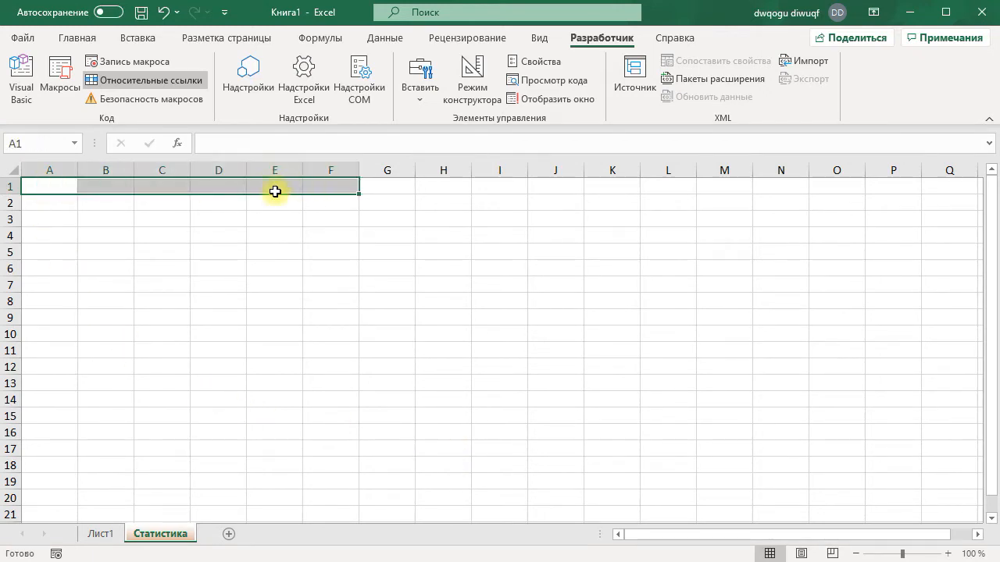
left_click(84, 39)
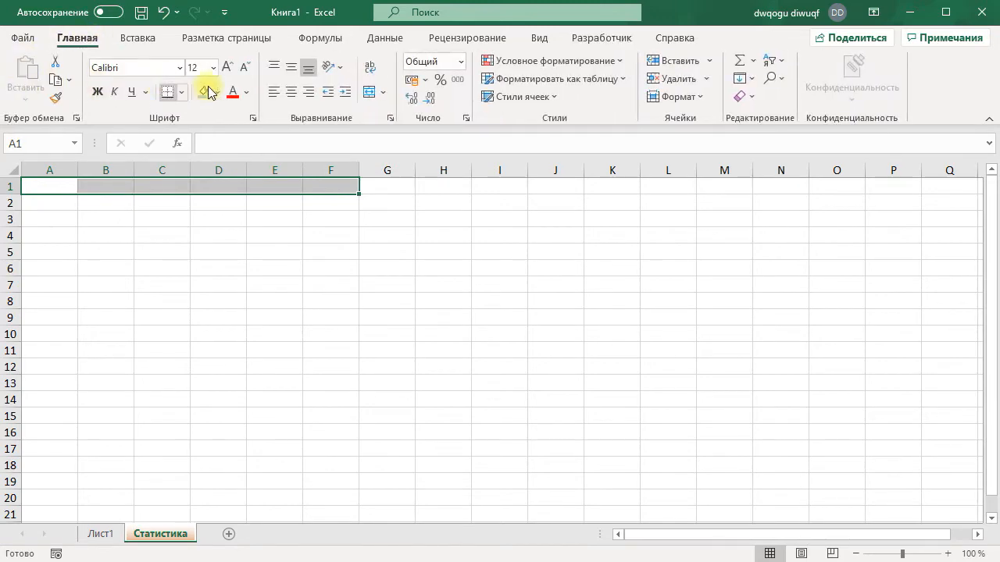
left_click(368, 93)
left_click(313, 144)
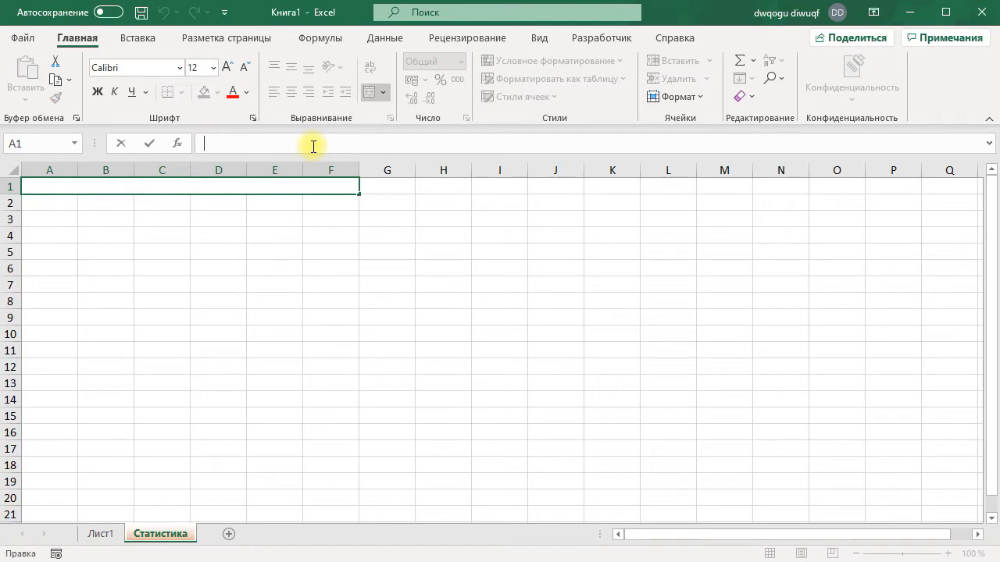
type("С")
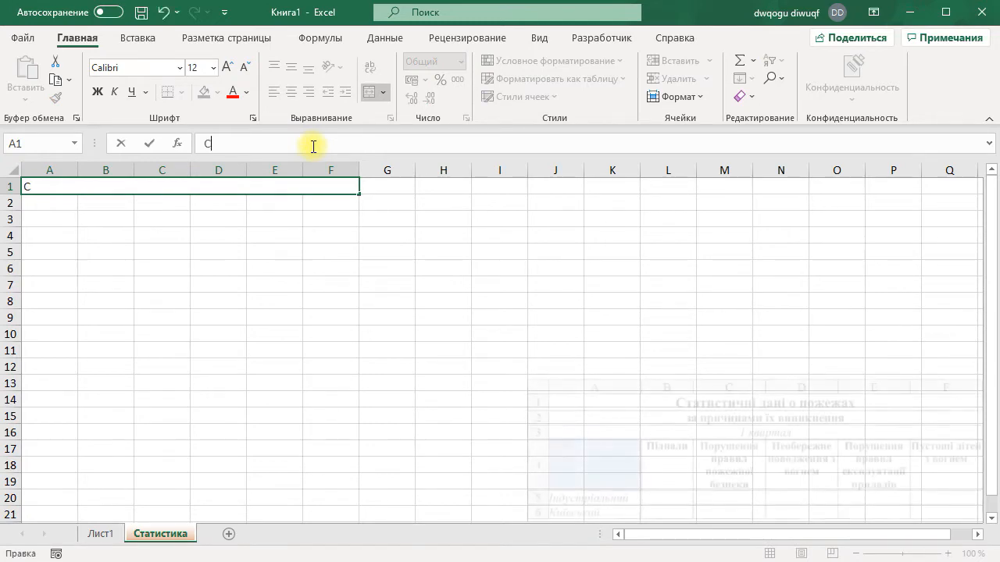
type("татистичні дані о пожежах")
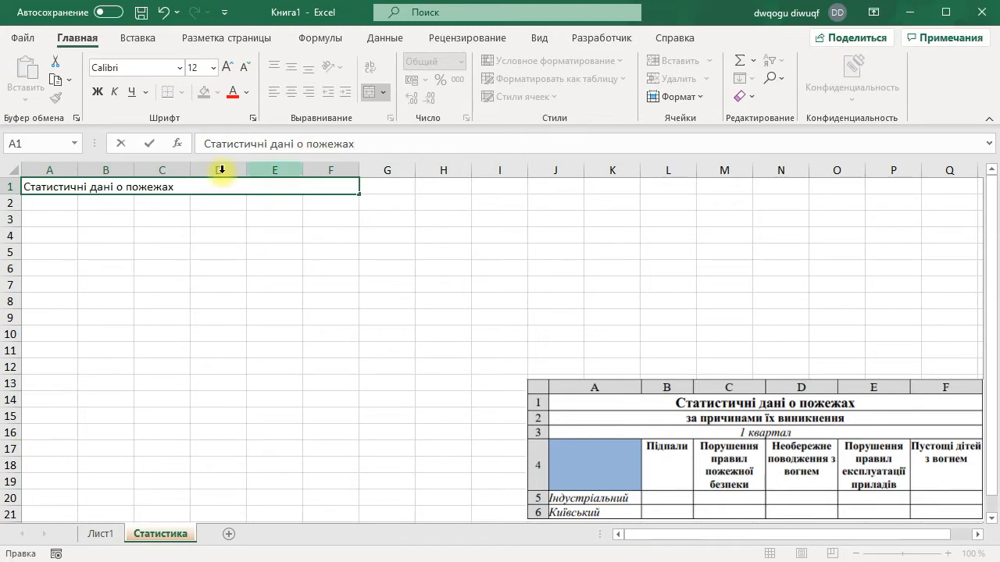
Merge and centre cells A2:F2 and enter the subtitle "за причинами їх виявлення"
left_click_drag(65, 200, 320, 200)
left_click(367, 95)
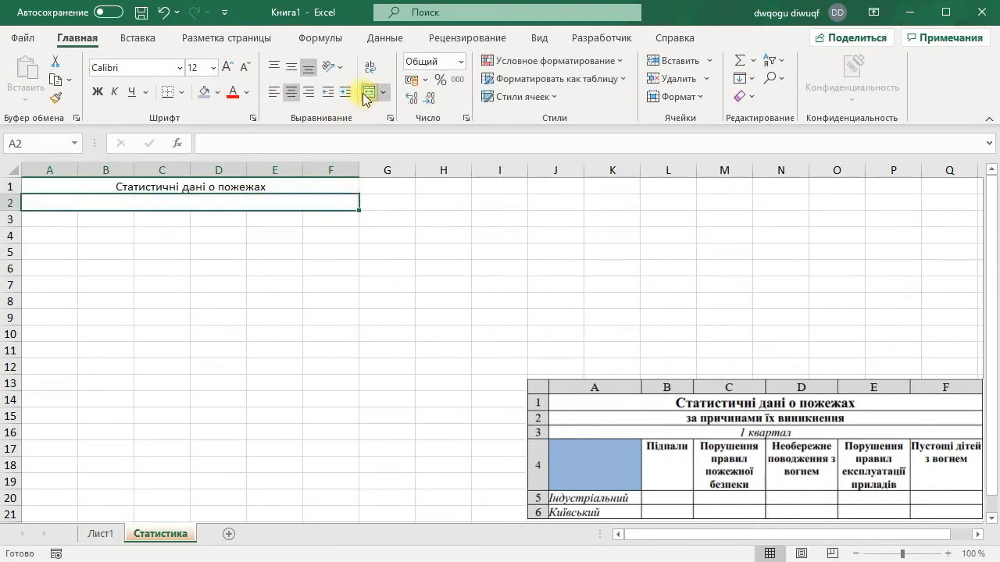
left_click(350, 144)
type("за причинами їх виявлення")
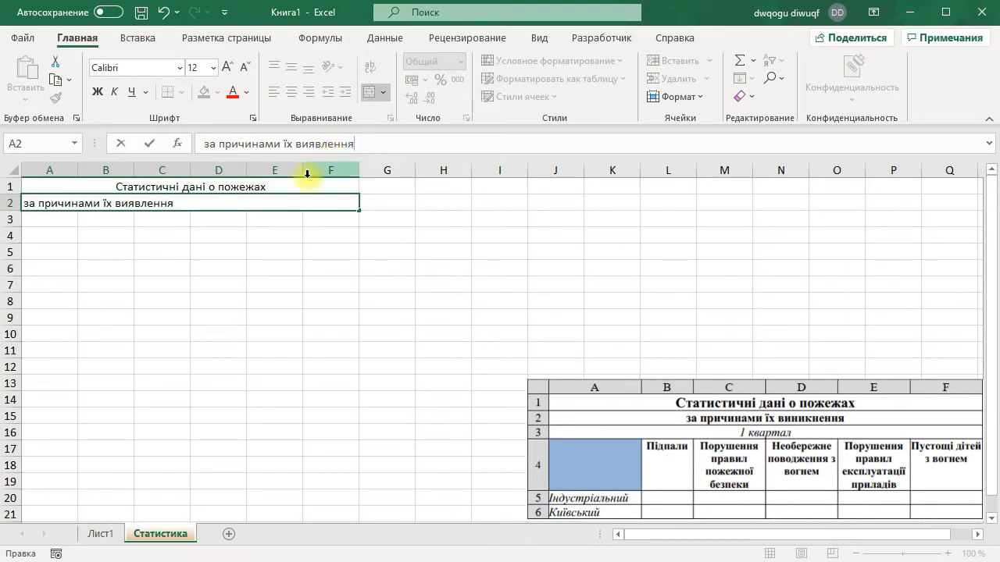
Merge and centre cells A3:F3 and enter the period label "I квартал"
left_click(74, 222)
left_click_drag(74, 222, 323, 222)
left_click(370, 95)
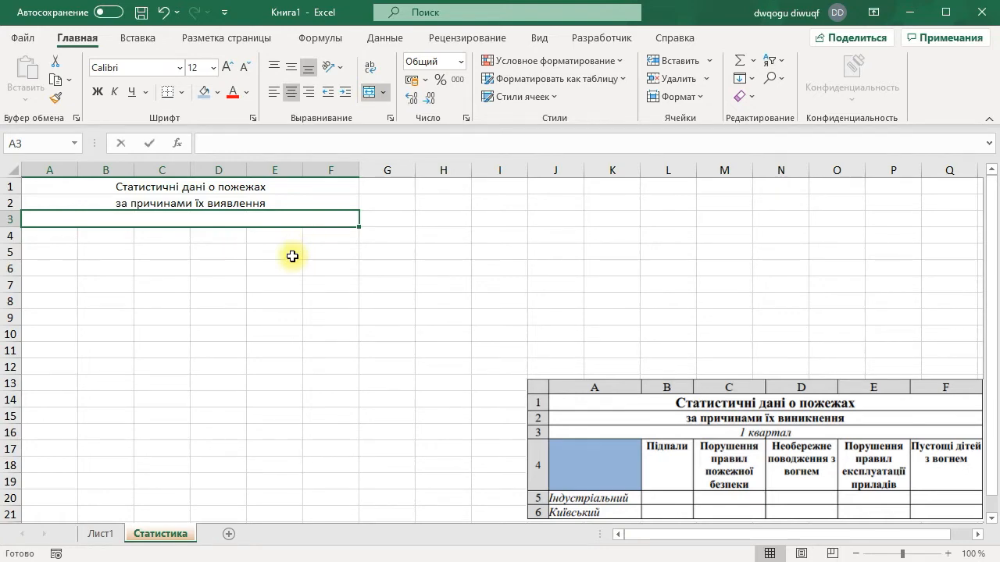
type("Ш")
key("BackSpace")
type("I квартал")
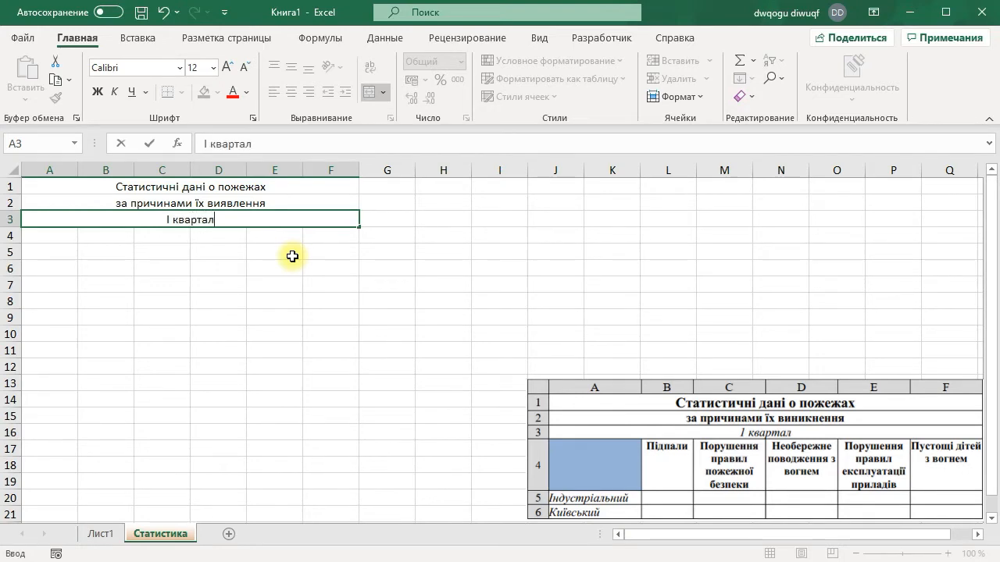
left_click(292, 256)
Format the two title lines in rows 1 and 2 as bold with font size 14
left_click_drag(141, 190, 146, 198)
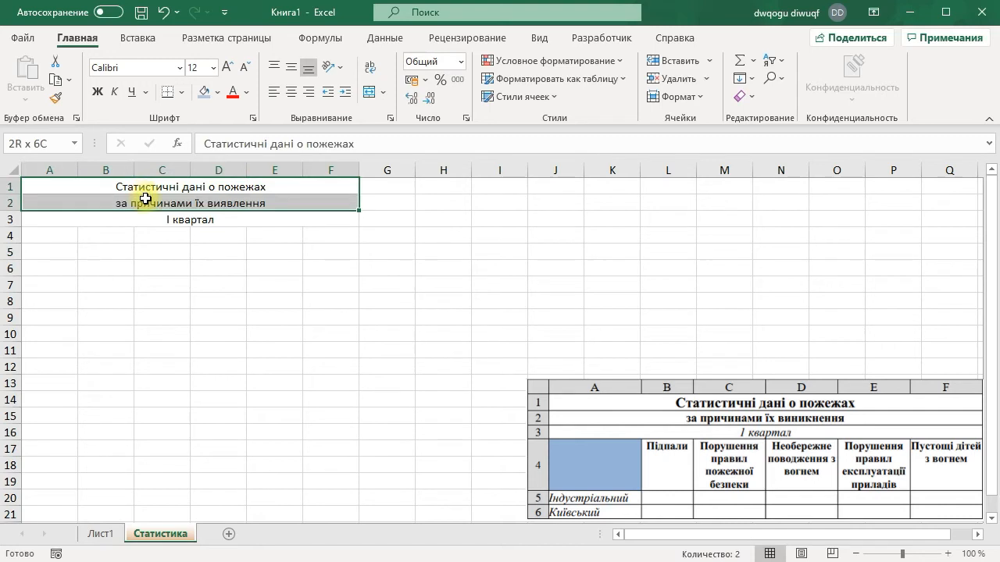
left_click(227, 69)
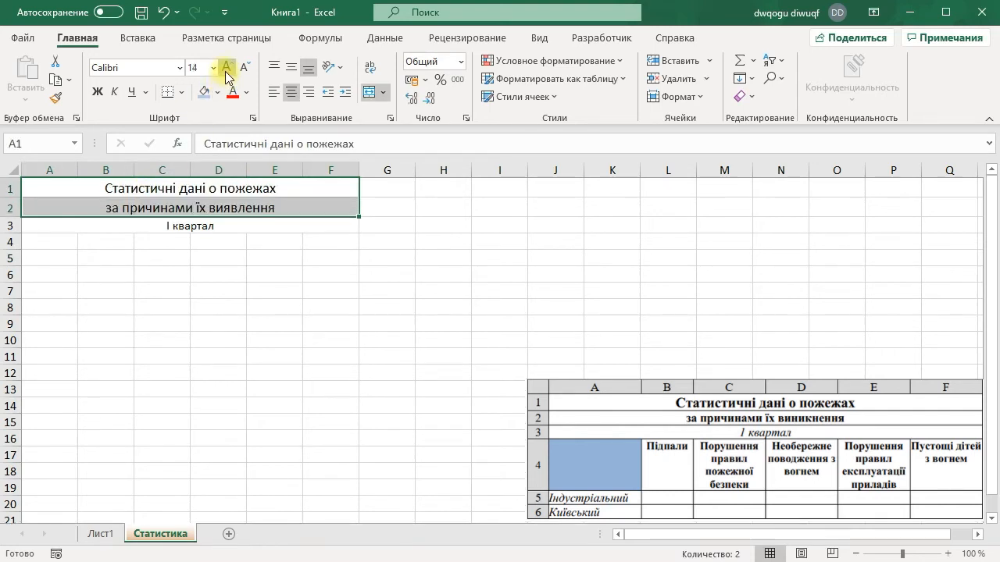
left_click(98, 92)
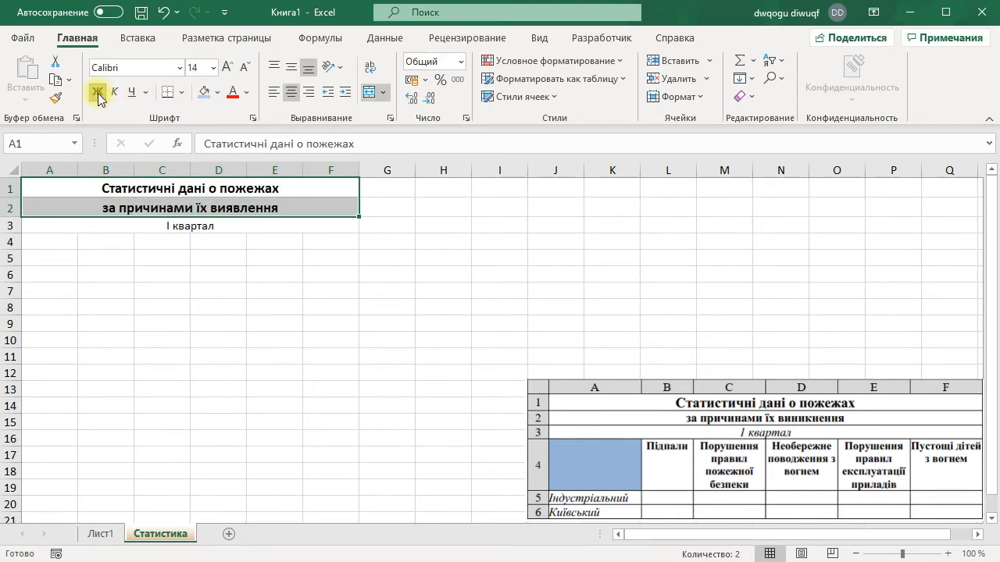
Format the quarter label in row 3 as italic with font size 14
left_click(86, 225)
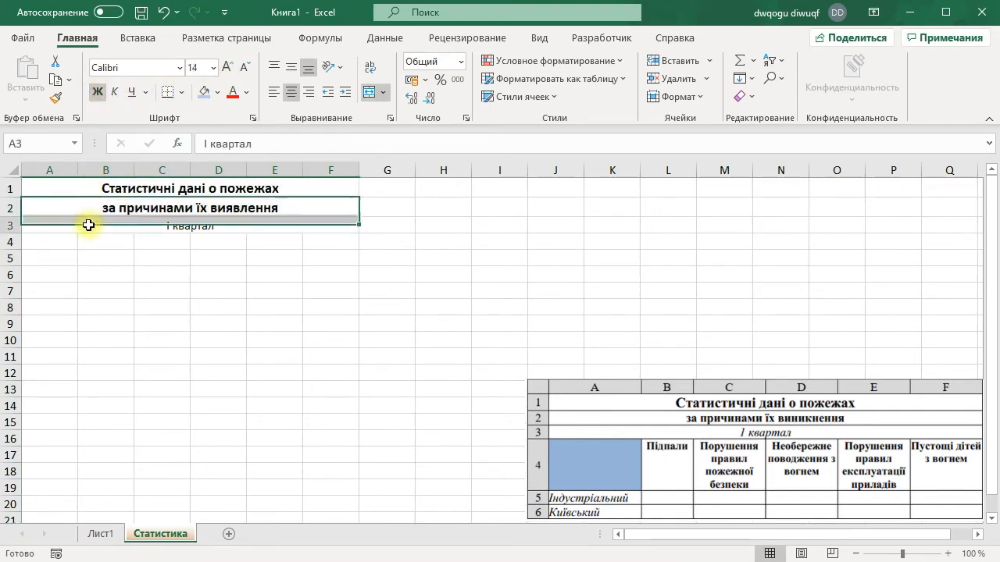
left_click(230, 69)
left_click(114, 92)
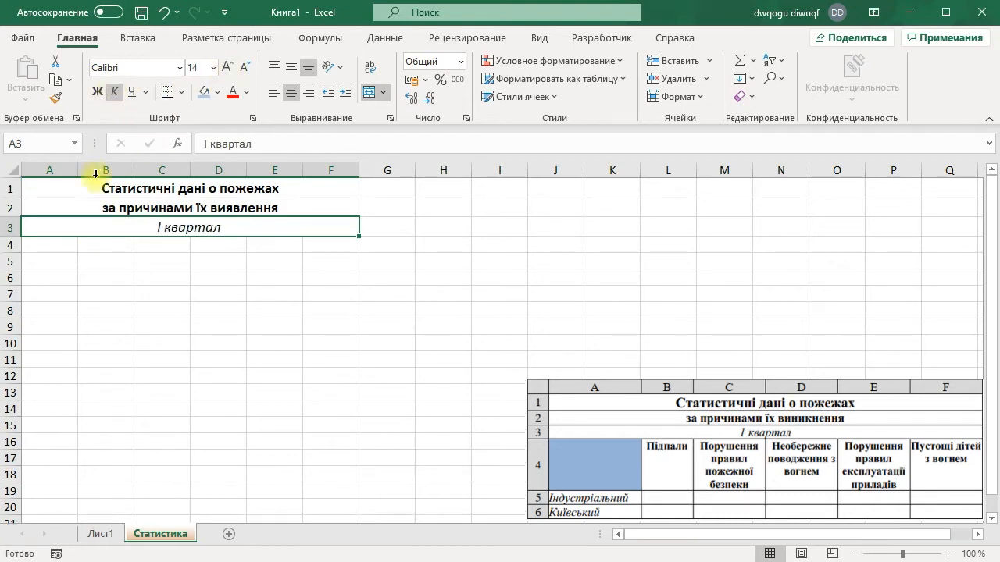
Run the Template macro starting from cell A4 of the Статистика sheet
left_click(64, 245)
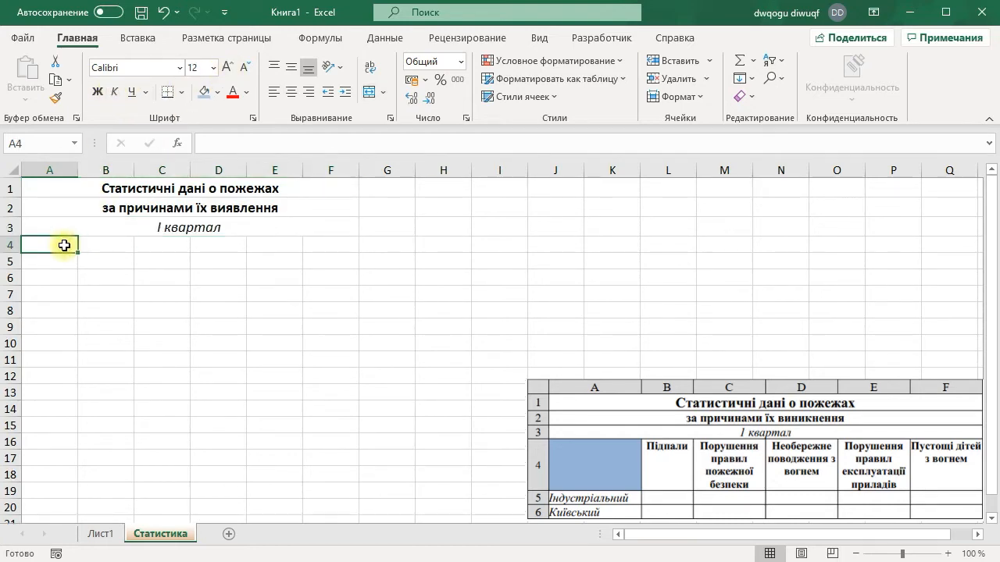
left_click(604, 35)
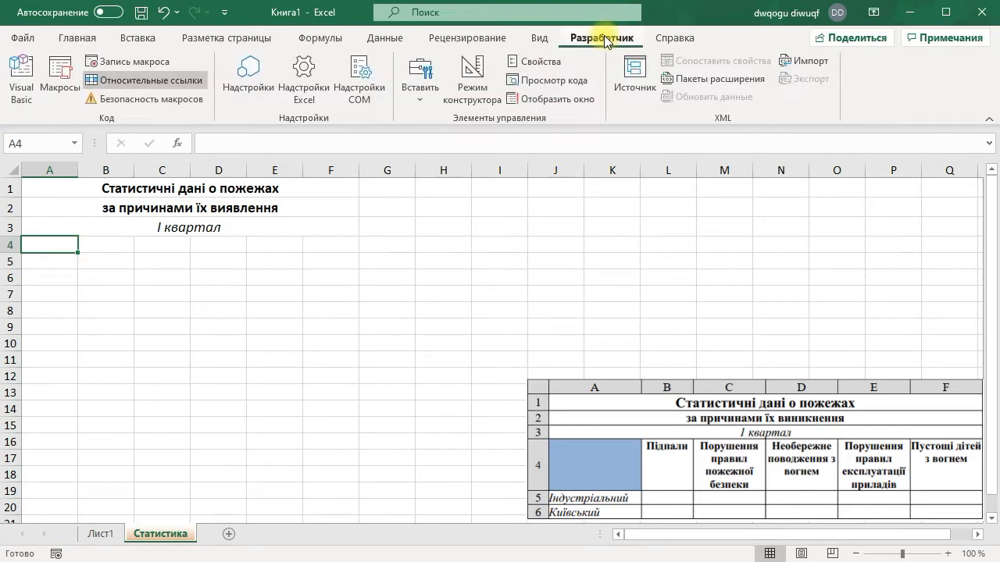
left_click(59, 85)
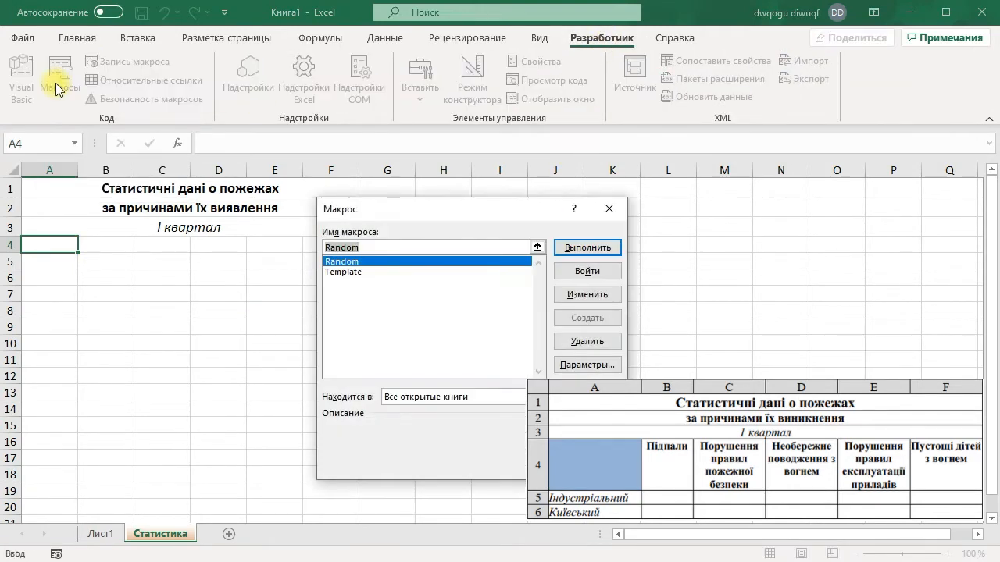
left_click(356, 273)
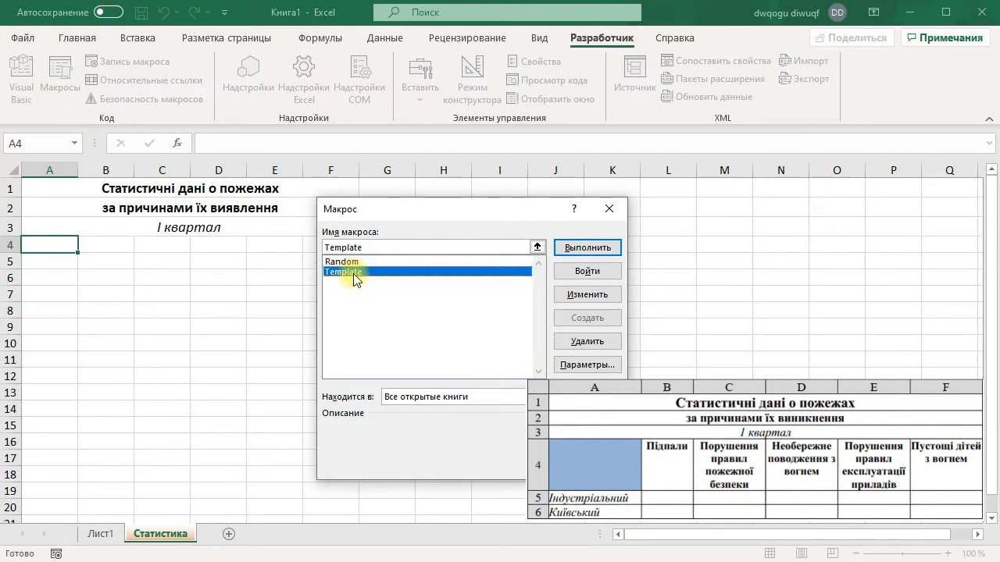
left_click(571, 249)
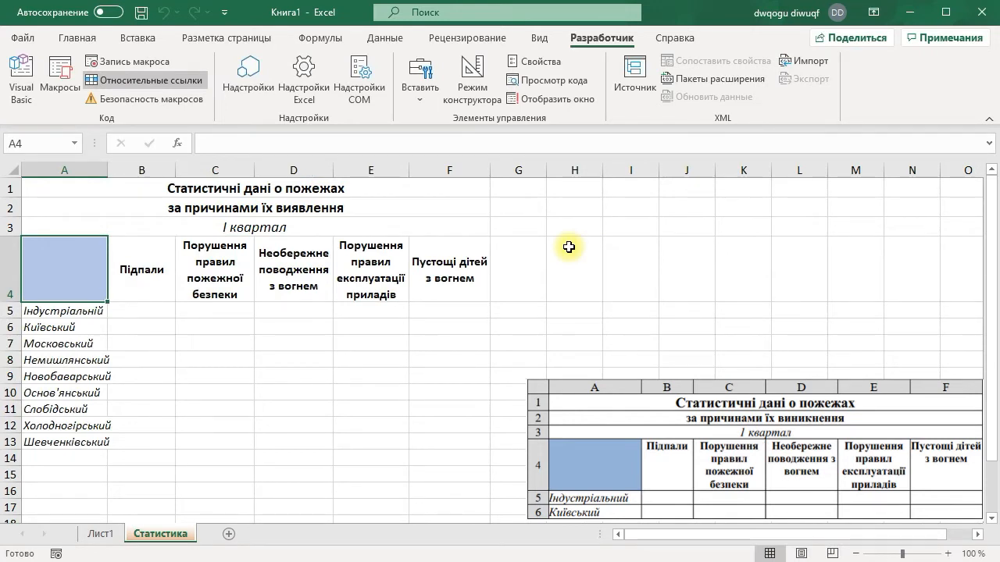
Run the Random macro on the first-quarter data cells B5:F13
left_click_drag(143, 312, 440, 439)
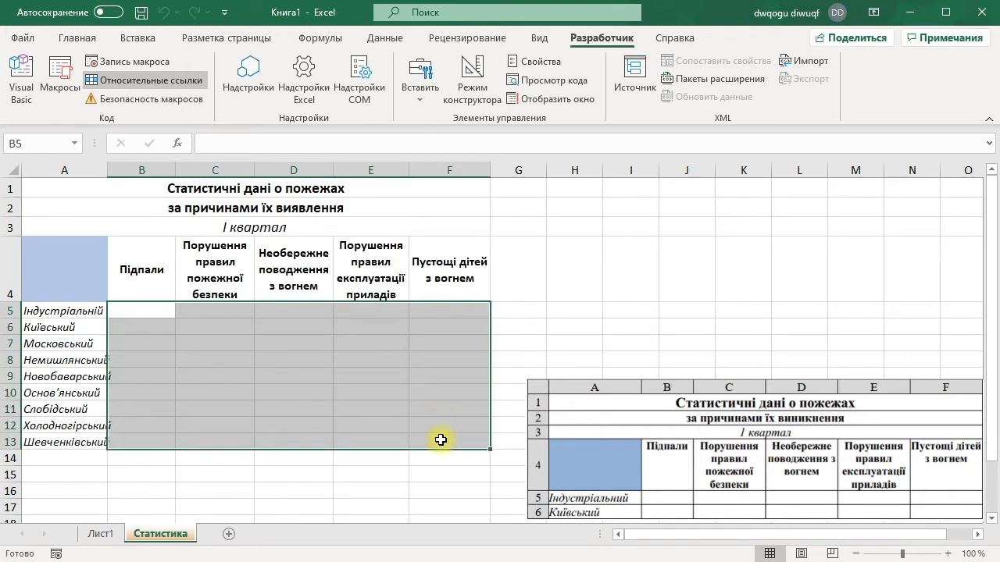
left_click(63, 78)
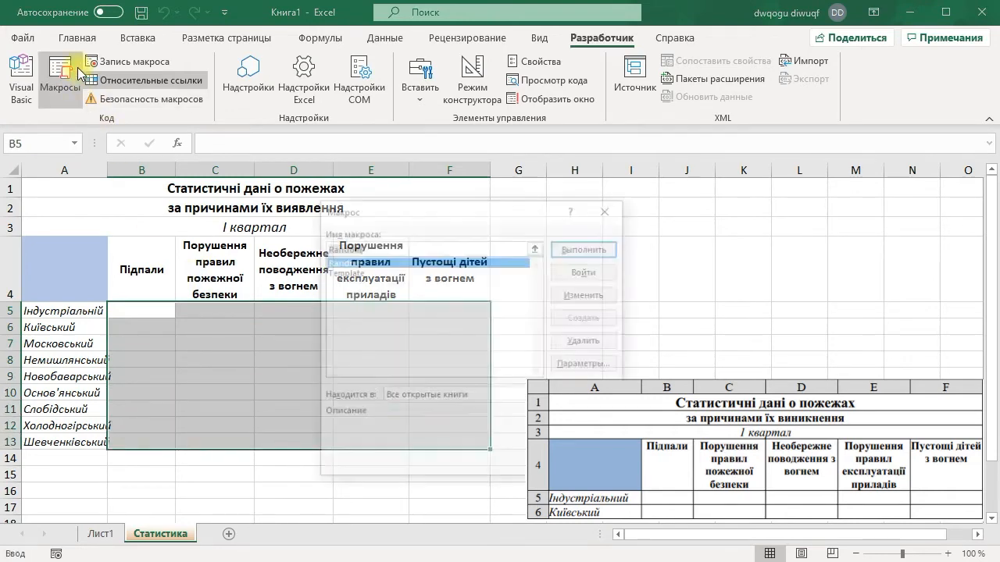
left_click(336, 261)
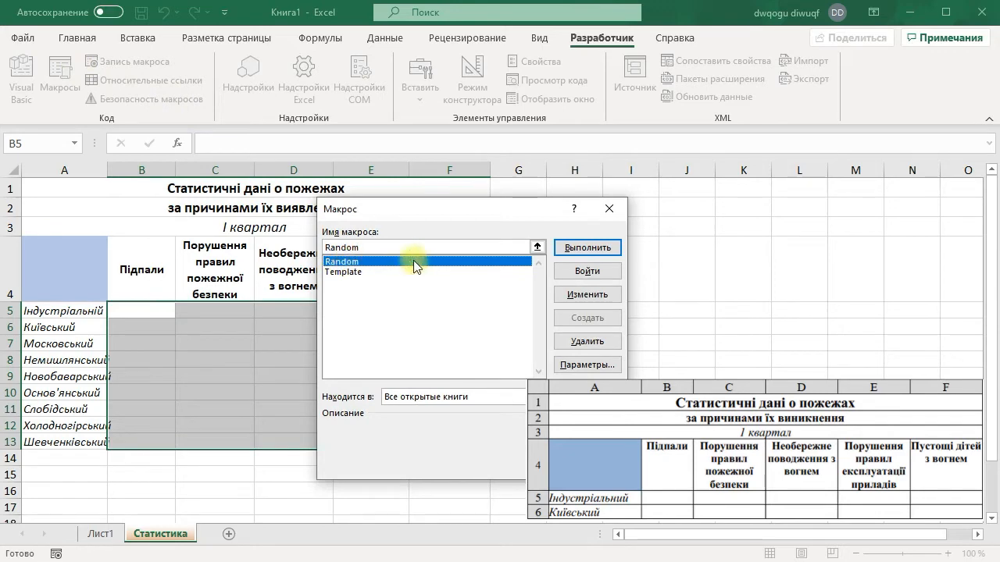
left_click(588, 249)
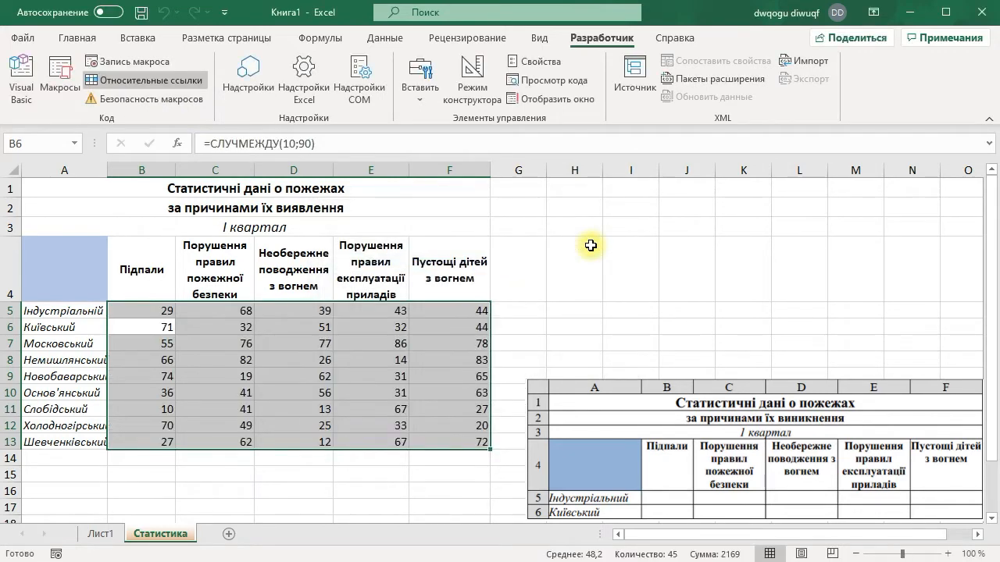
left_click(590, 246)
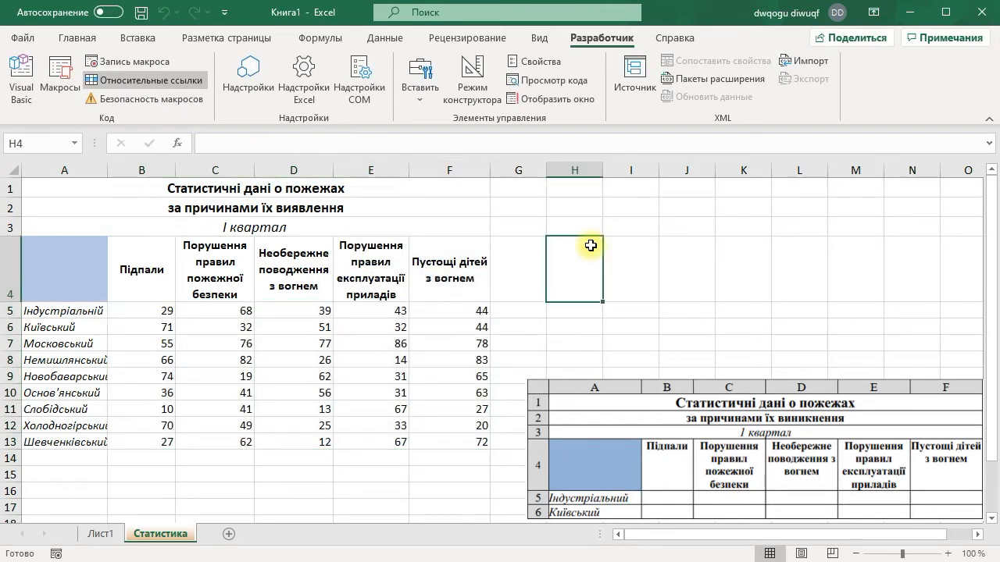
Merge and centre cells A14:F14 and enter the period label "ІІ квартал"
scroll(590, 246, "down", 1)
left_click_drag(74, 400, 412, 397)
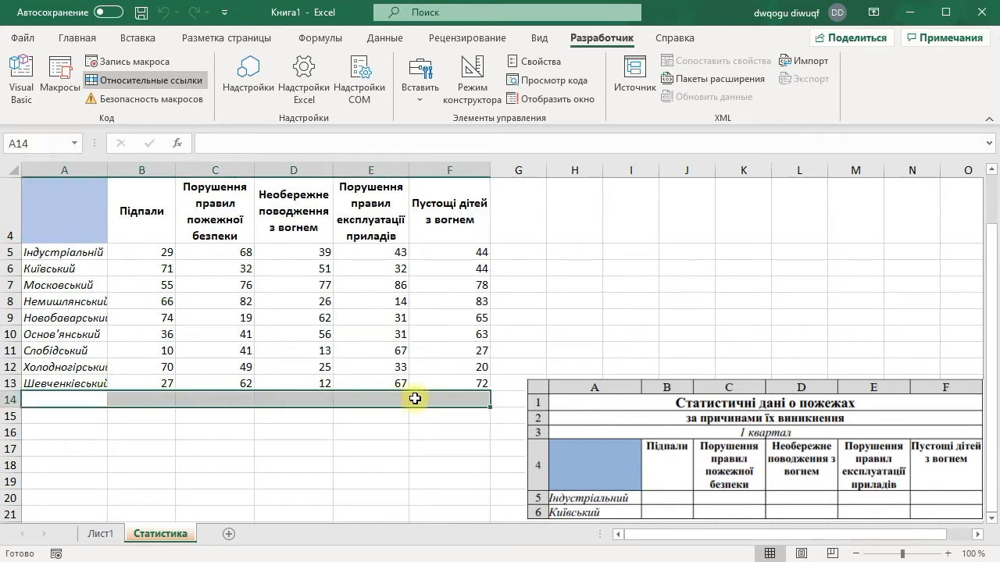
left_click(77, 38)
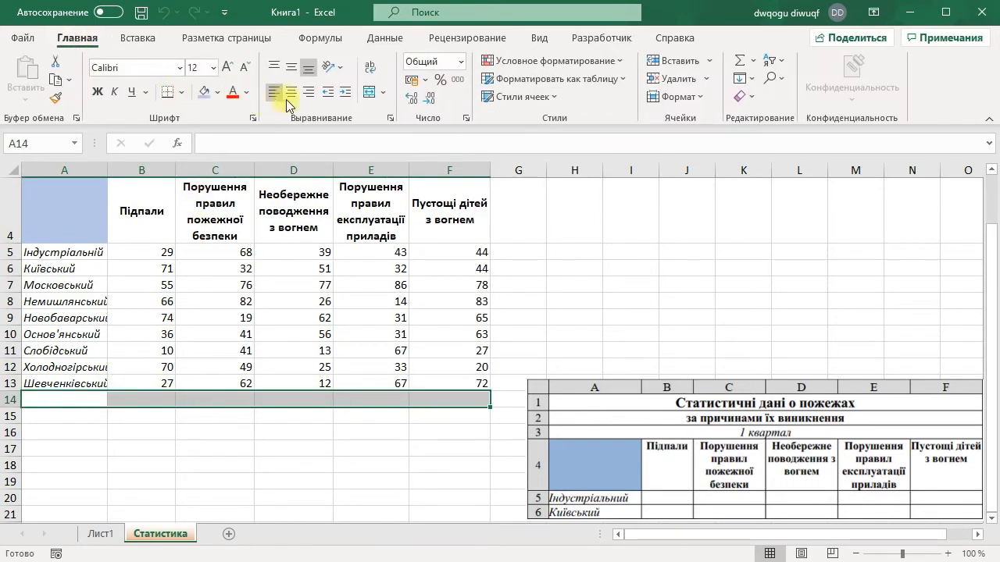
left_click(368, 93)
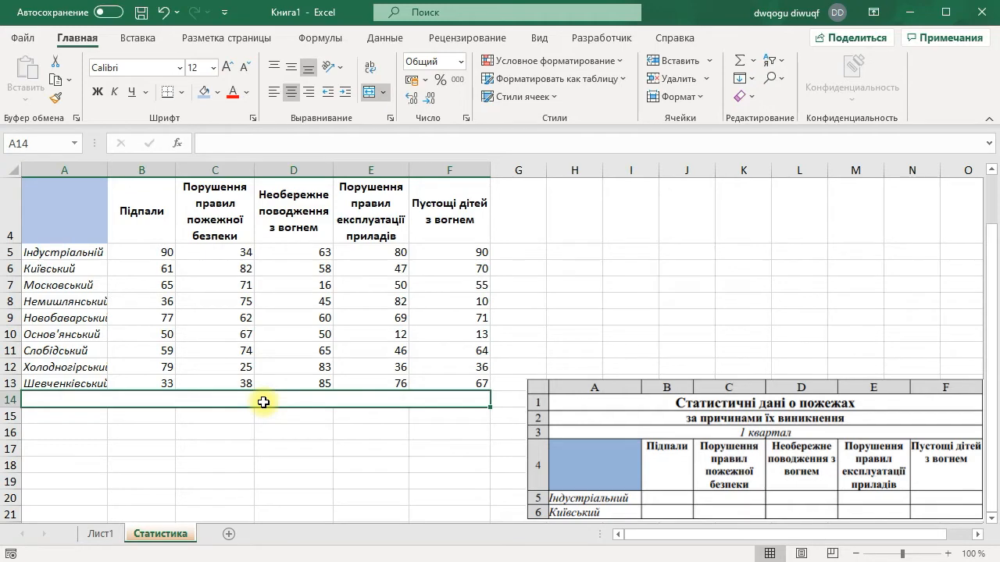
type("ІІ квартал")
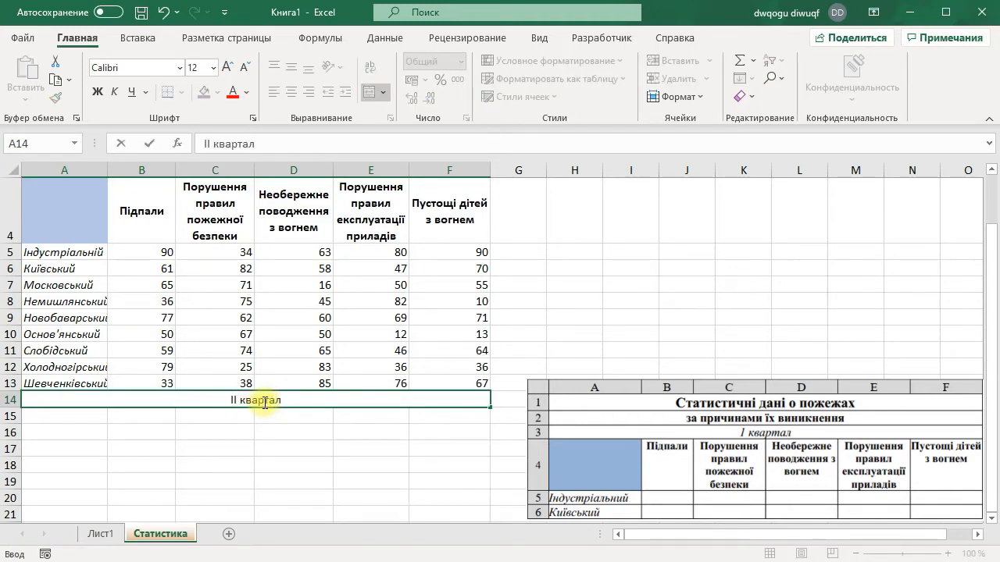
left_click(298, 424)
Format the quarter label in row 14 as italic with font size 14
left_click(303, 403)
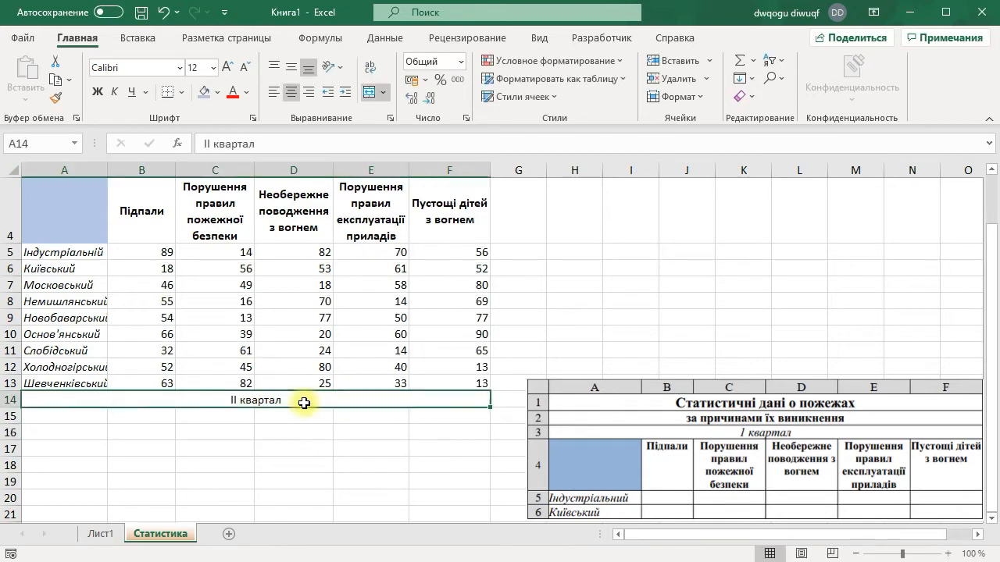
left_click(227, 67)
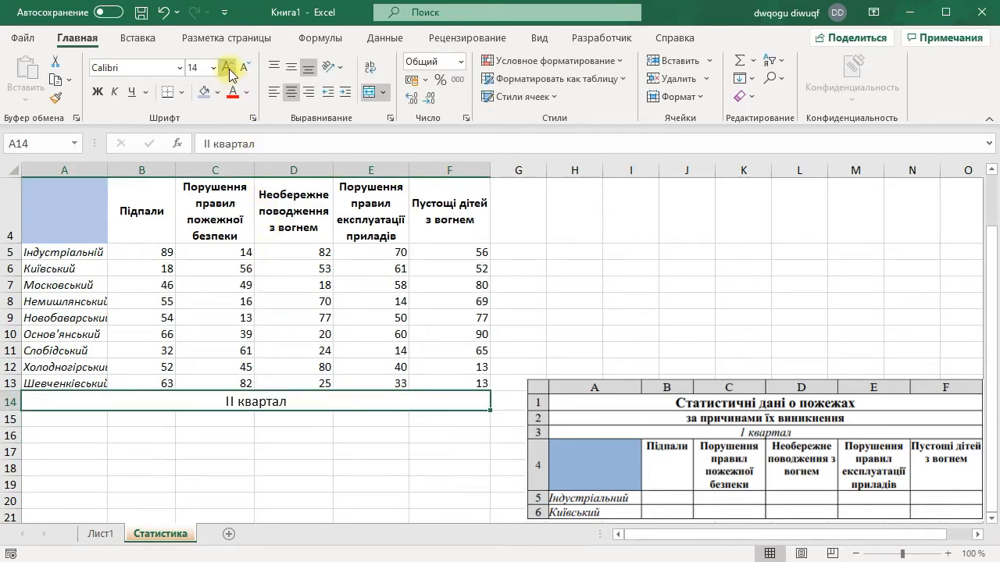
left_click(115, 92)
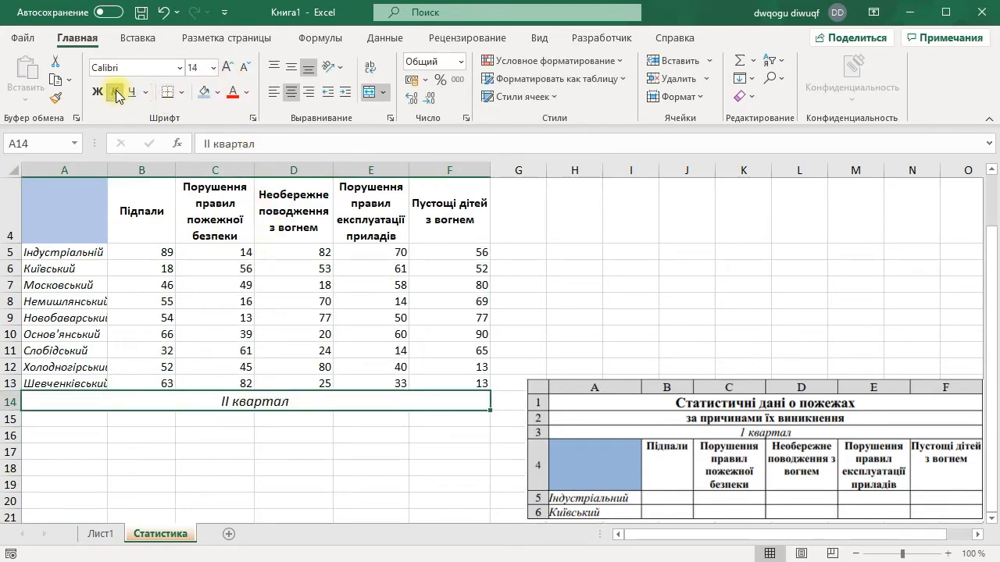
Run the Template macro starting from cell A15, directly under the second-quarter label
left_click(82, 413)
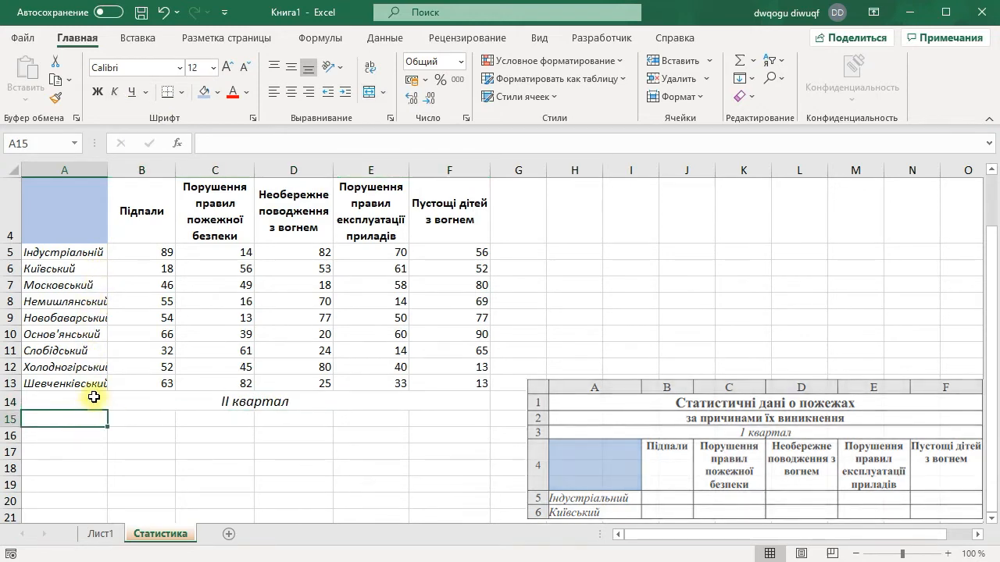
left_click(600, 38)
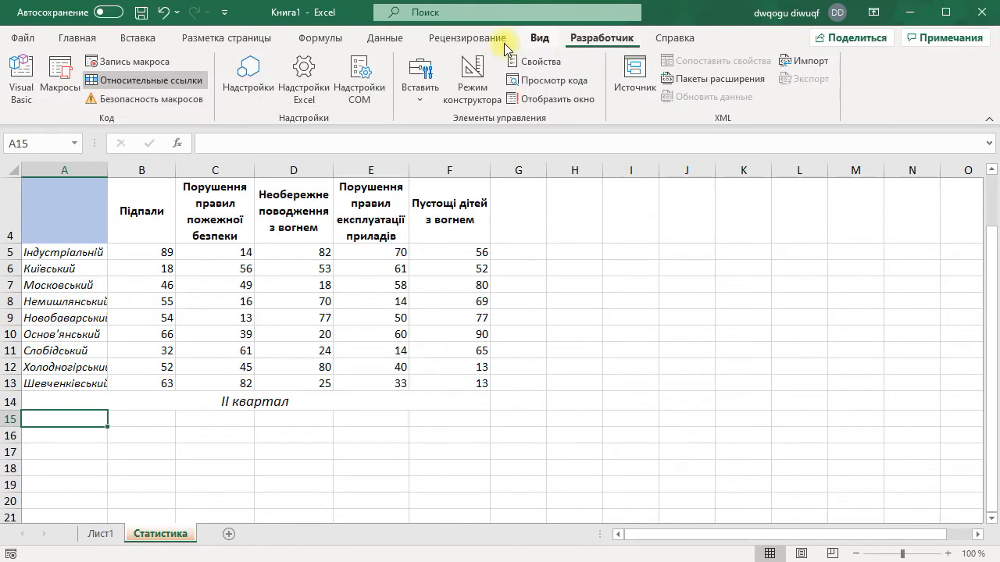
left_click(60, 78)
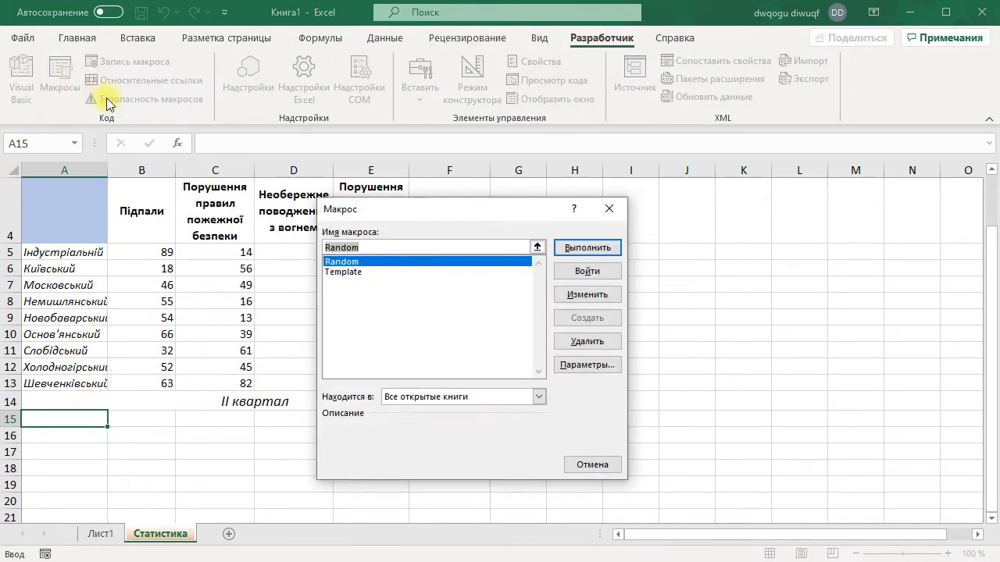
left_click(372, 271)
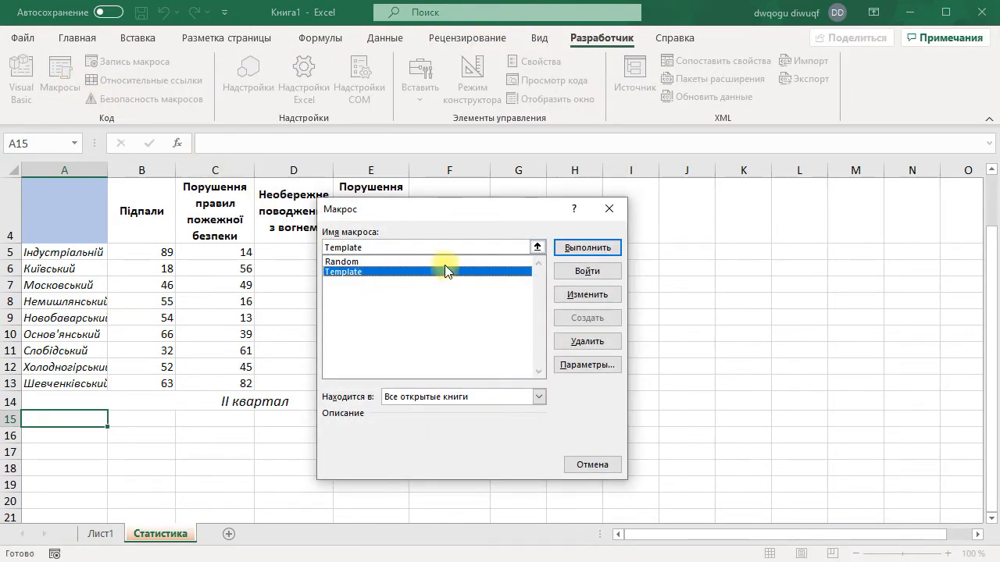
left_click(578, 249)
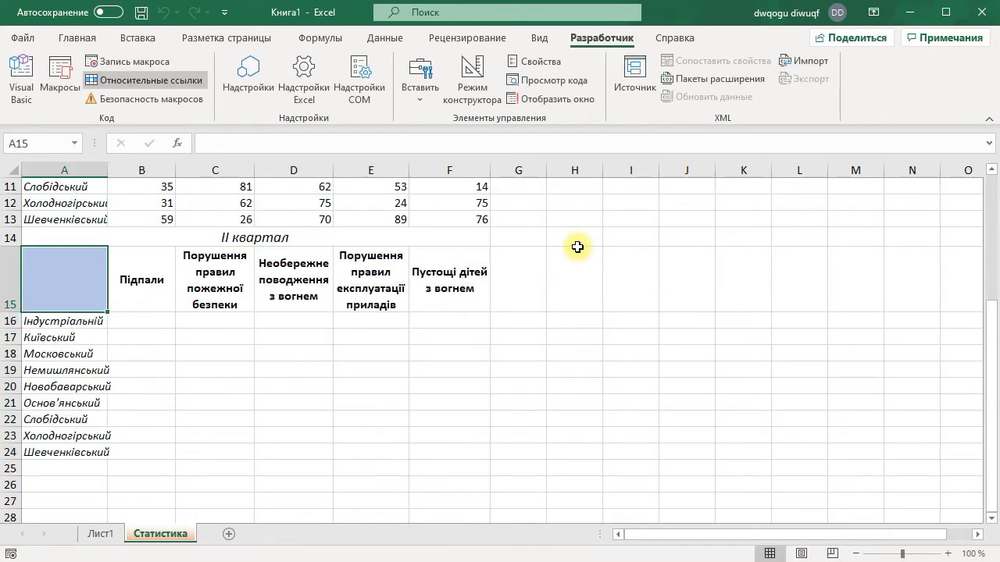
Run the Random macro on the second-quarter data cells B16:F24
left_click_drag(154, 316, 439, 447)
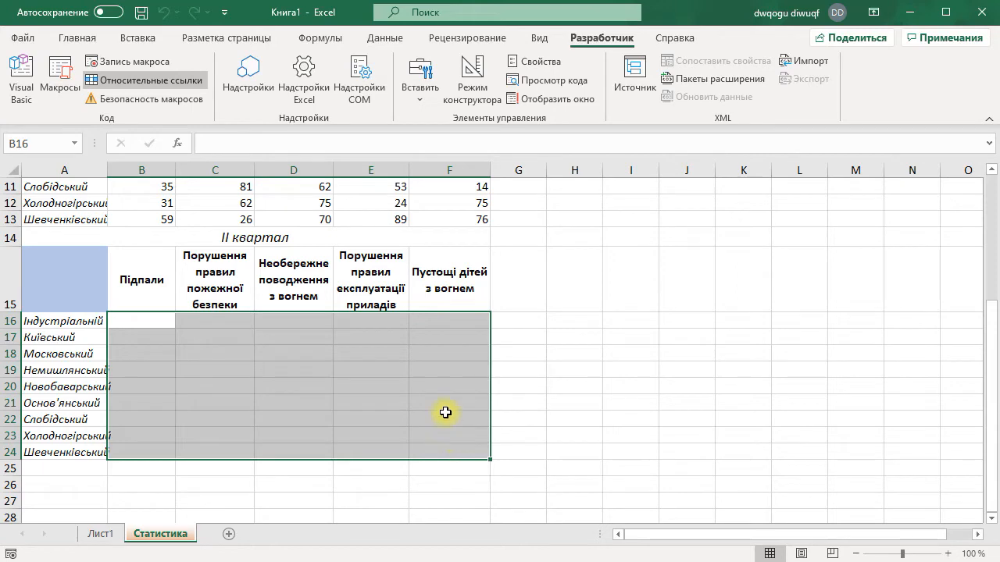
left_click(78, 87)
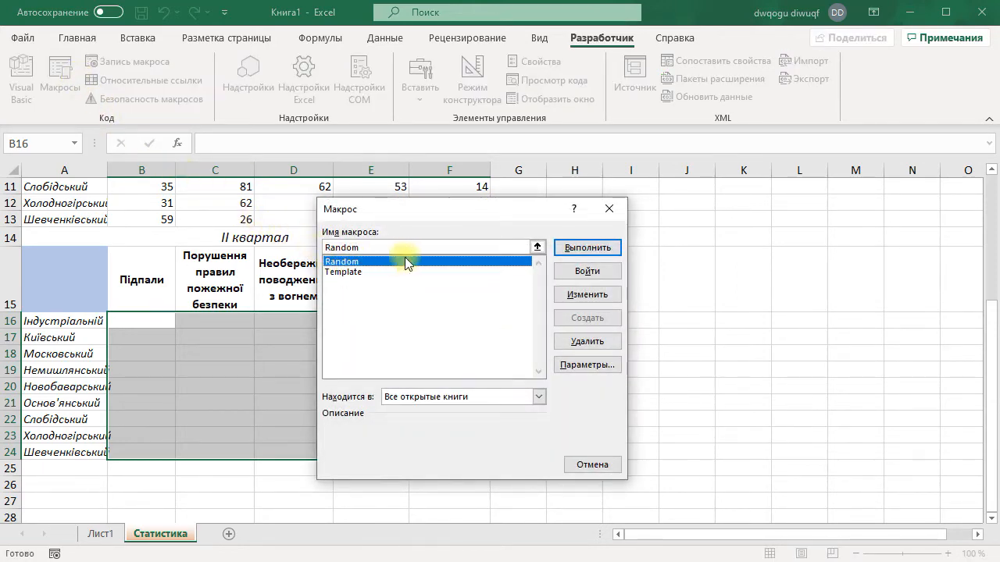
left_click(588, 247)
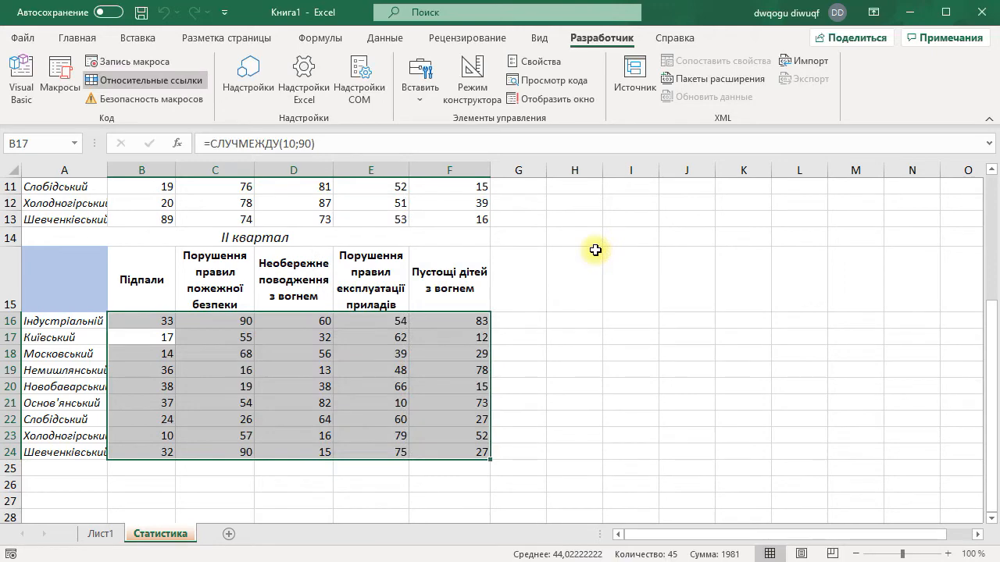
Zoom the sheet out to 80% and widen column A so the full district names fit
scroll(576, 280, "up", 4)
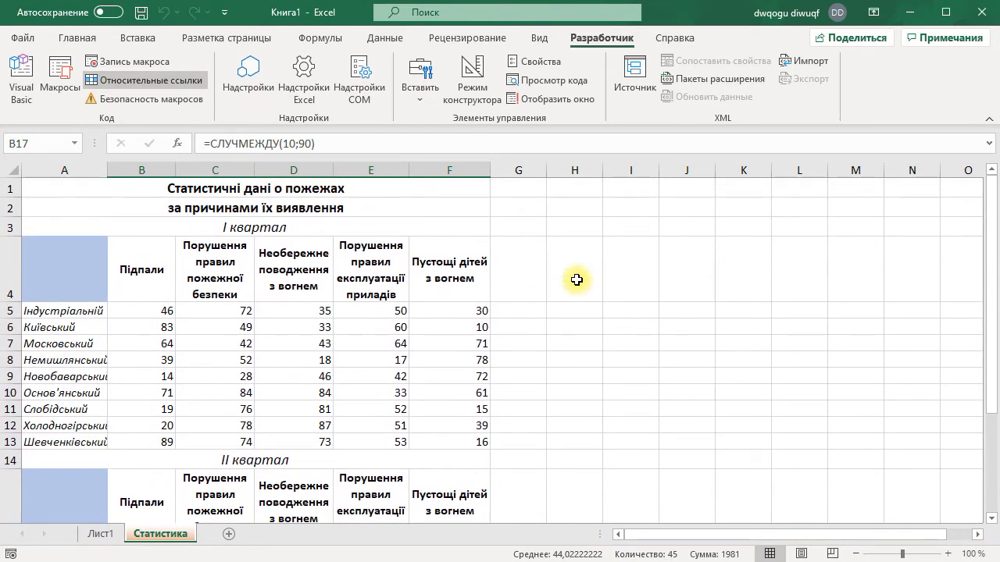
left_click(857, 554)
left_click(857, 554)
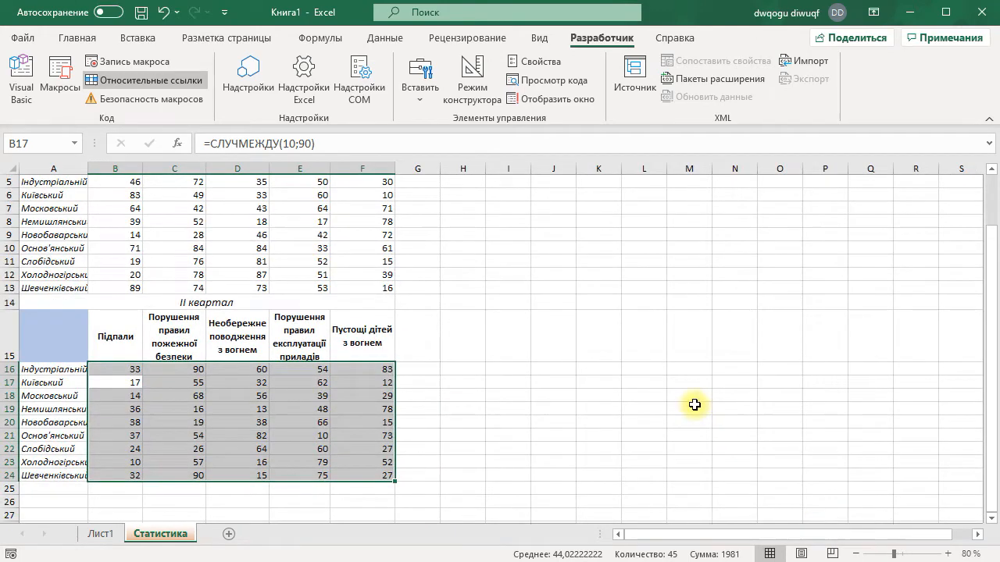
scroll(694, 405, "up", 2)
left_click_drag(88, 168, 113, 170)
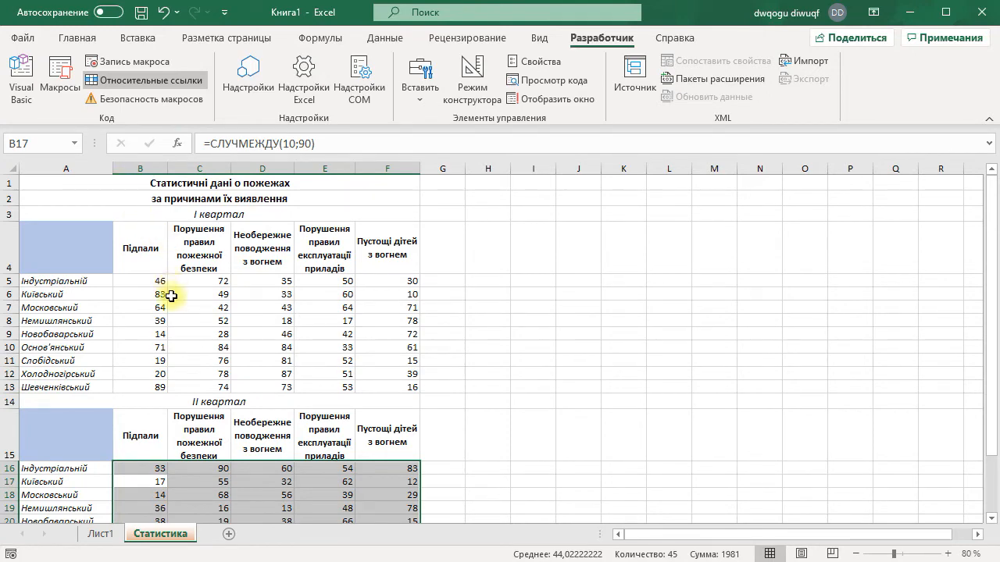
Insert a clustered column chart from the first-quarter table A4:F13
left_click_drag(69, 248, 375, 382)
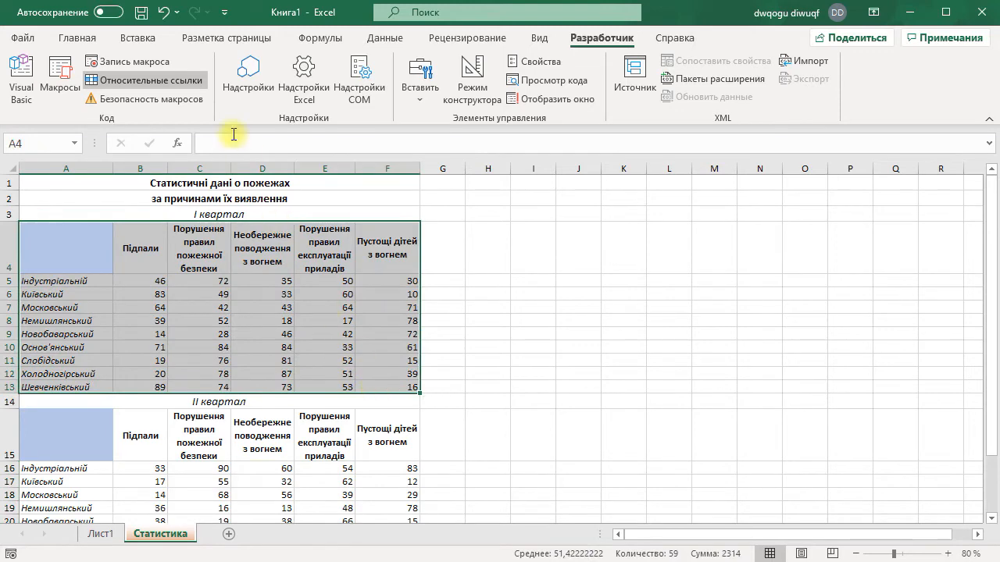
left_click(153, 39)
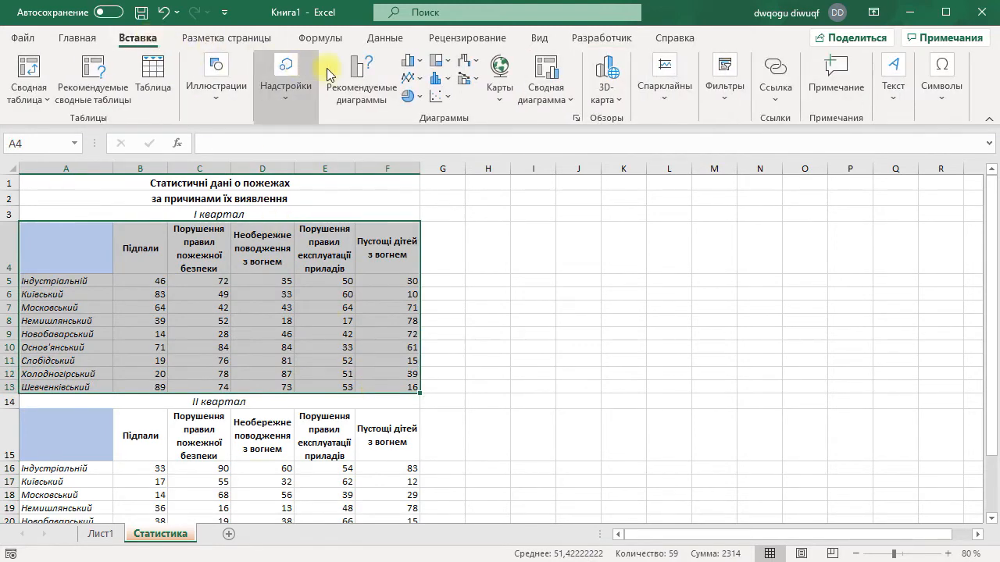
left_click(414, 62)
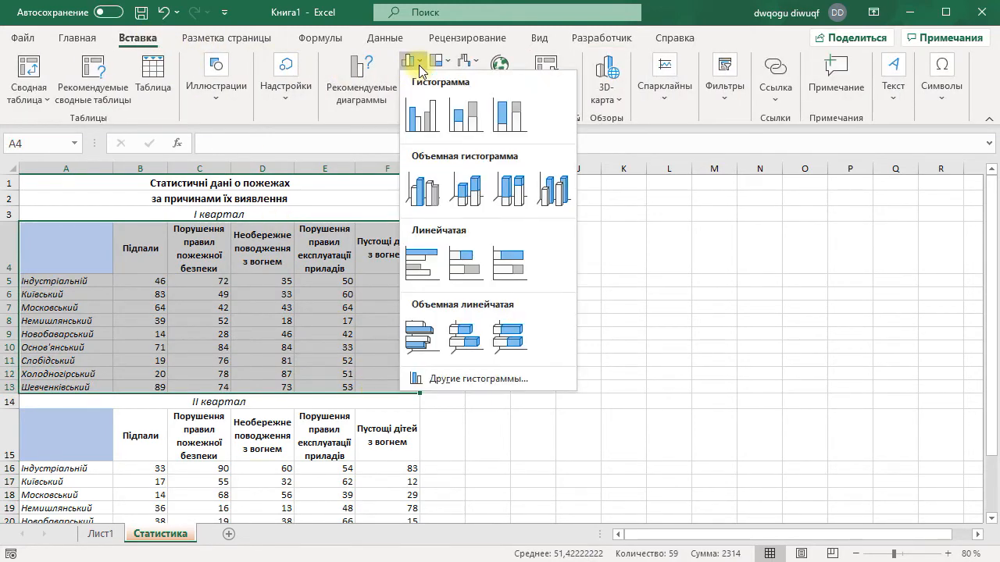
left_click(421, 117)
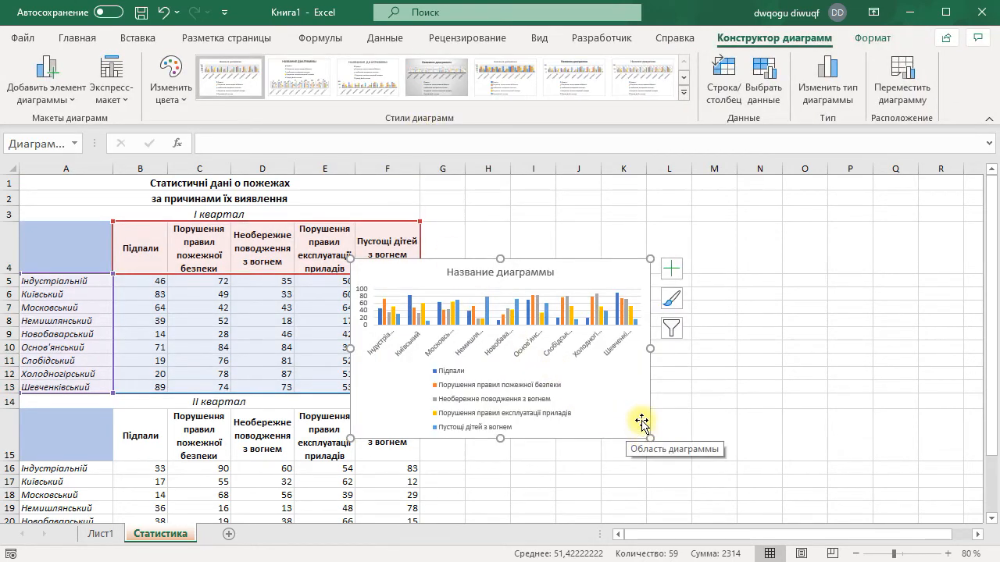
Move the first-quarter chart beside its table and widen it to span columns H to P
left_click_drag(642, 402, 764, 350)
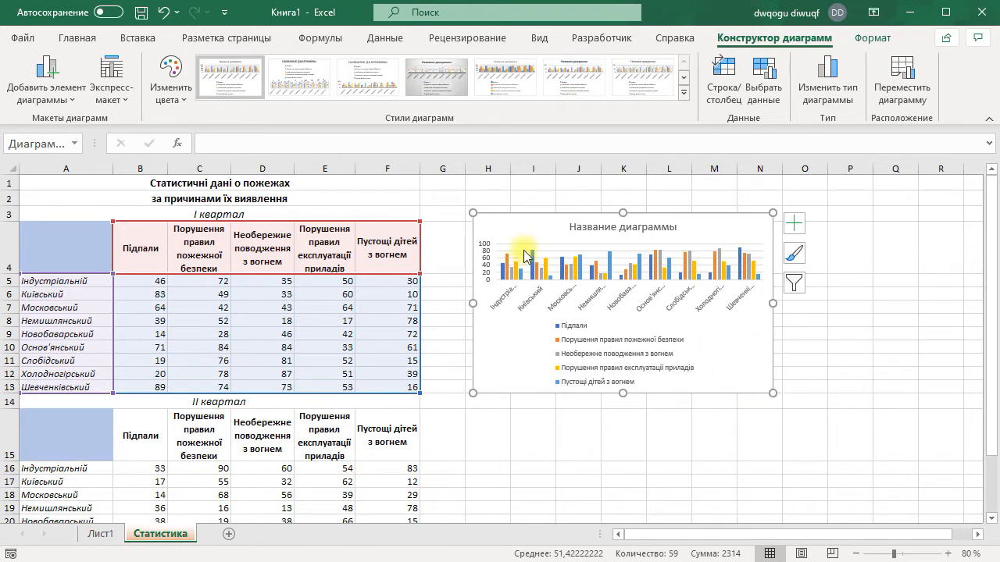
left_click(128, 94)
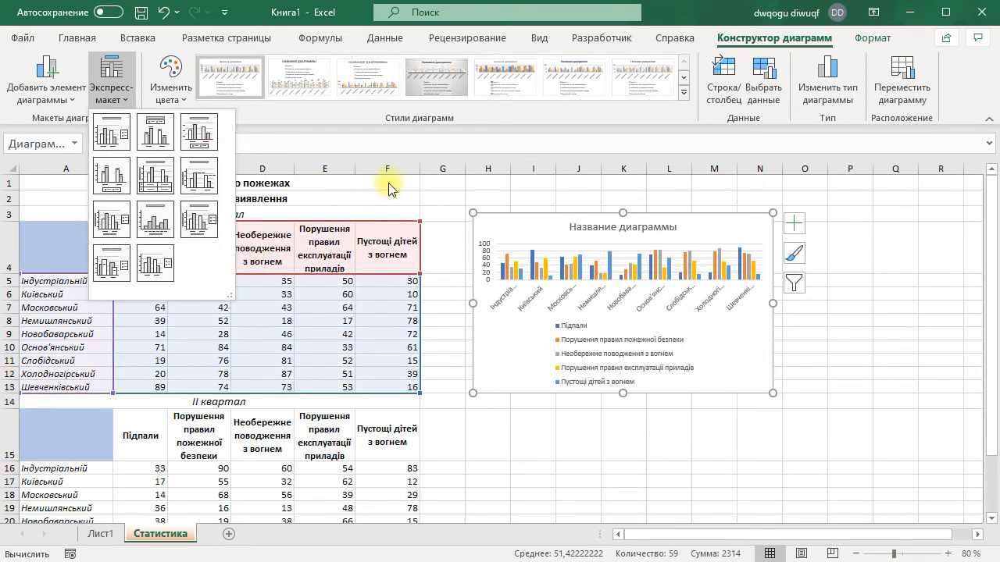
left_click(450, 199)
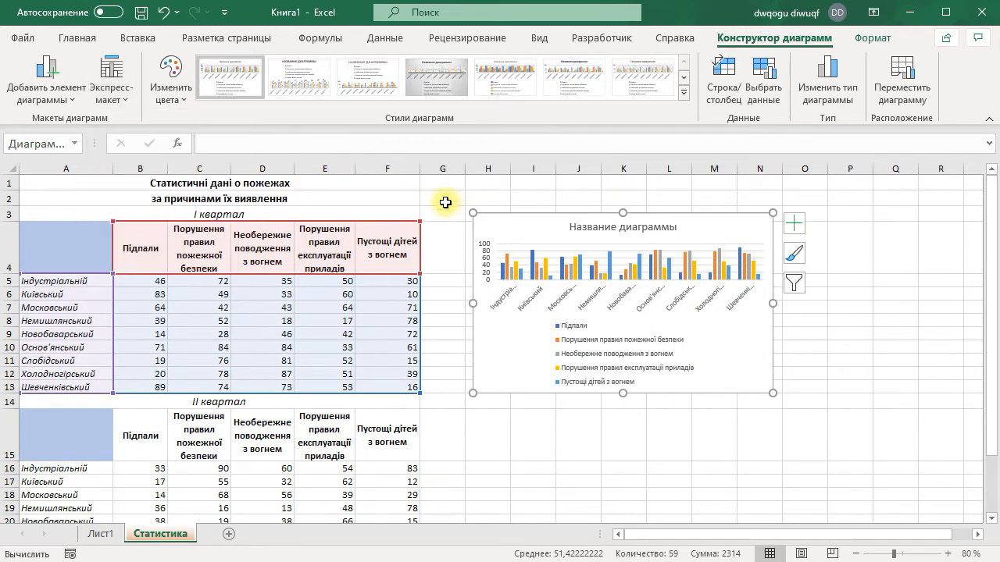
left_click_drag(782, 300, 877, 305)
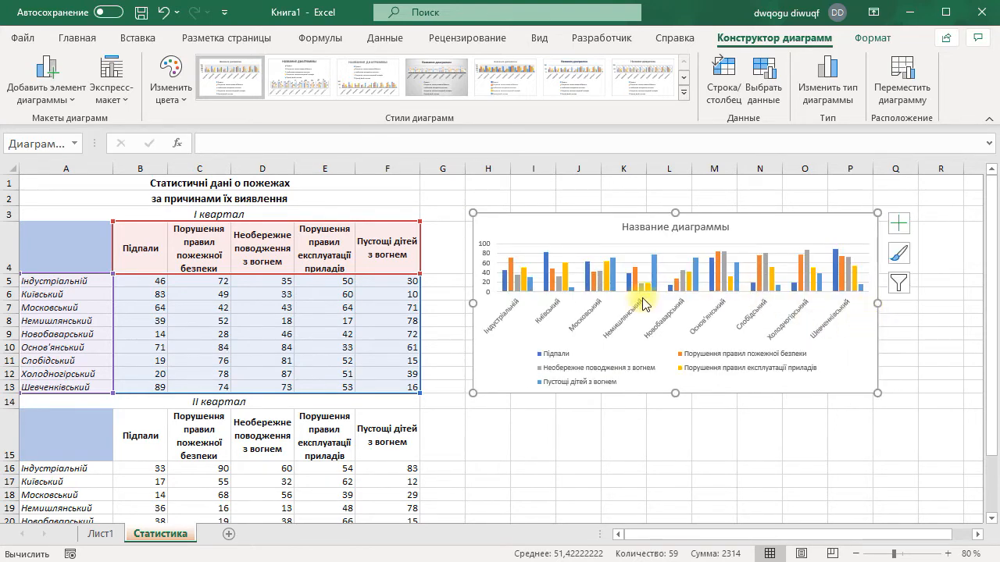
Insert a clustered column chart from the second-quarter table A15:F24
scroll(645, 297, "down", 3)
left_click_drag(96, 268, 385, 405)
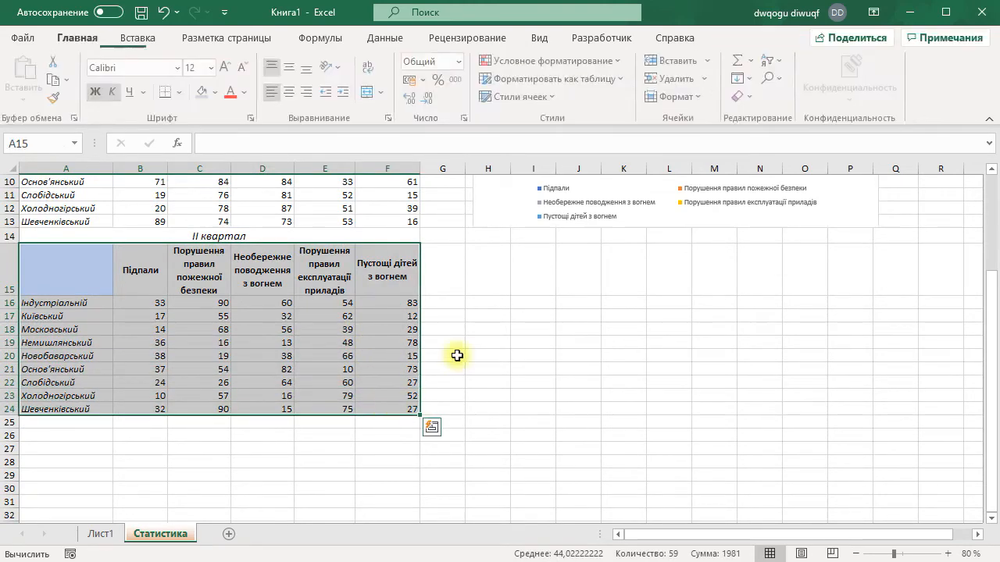
left_click(141, 39)
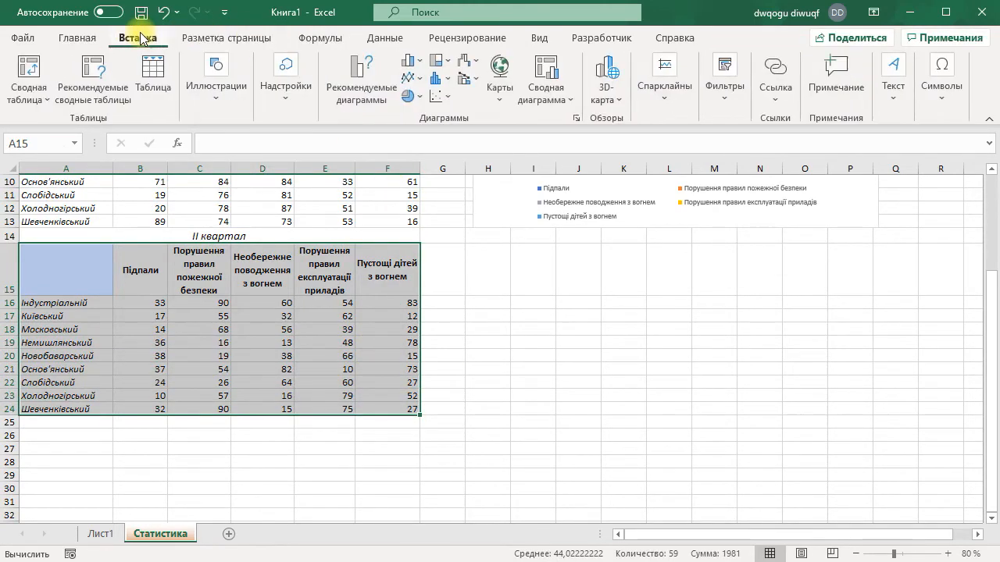
left_click(421, 69)
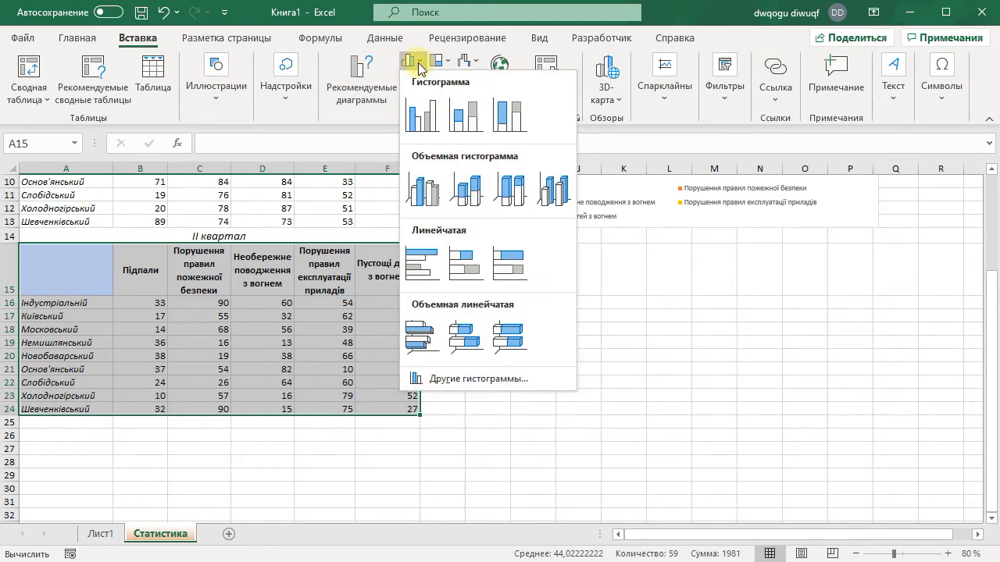
left_click(415, 115)
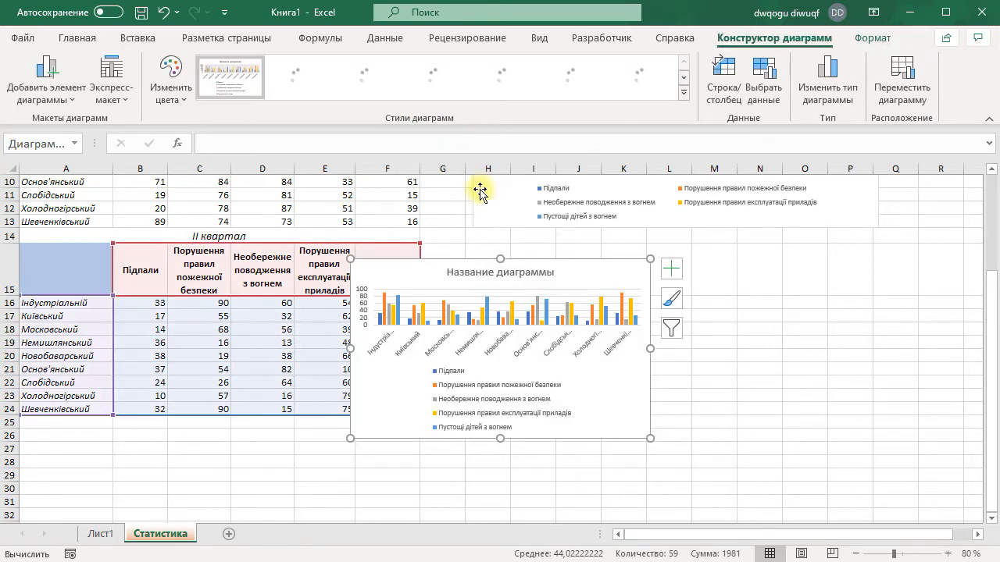
Move the second-quarter chart beside its table, below the first chart, and widen it to span columns H to P
left_click_drag(598, 384, 727, 361)
left_click_drag(774, 326, 878, 333)
scroll(815, 375, "up", 3)
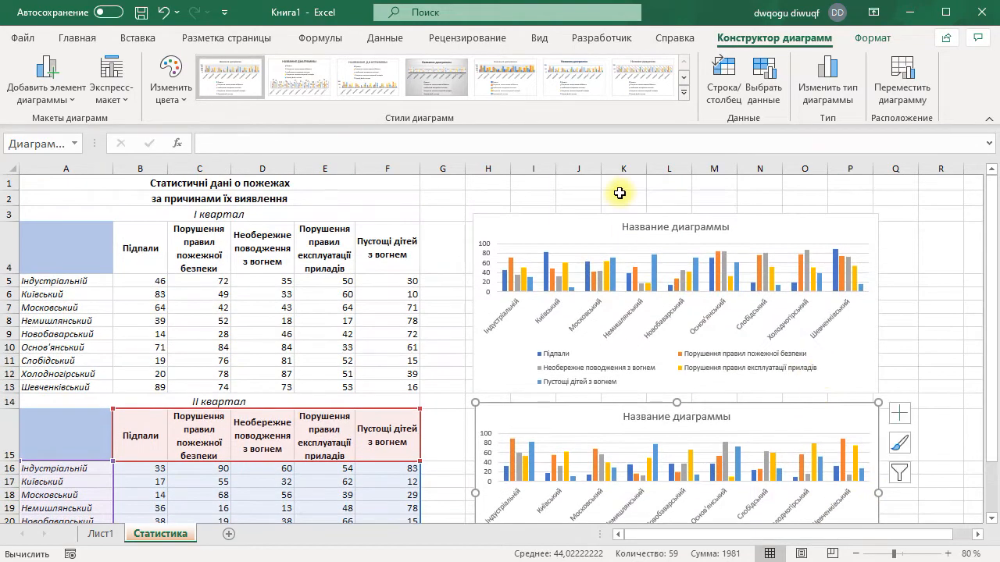
Replace the placeholder title of the first-quarter chart with "I Квартал"
left_click(650, 228)
left_click(649, 228)
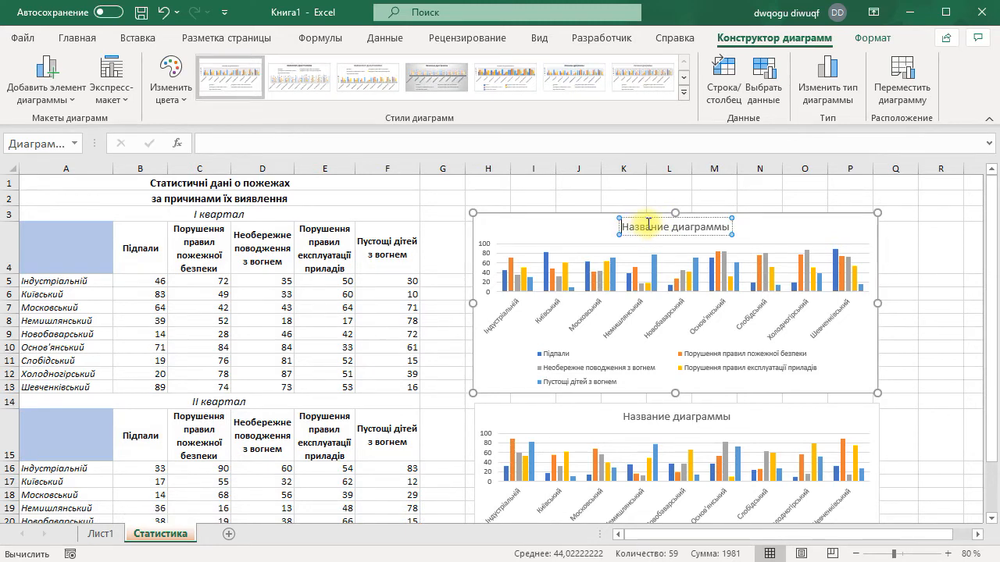
type("I Кв")
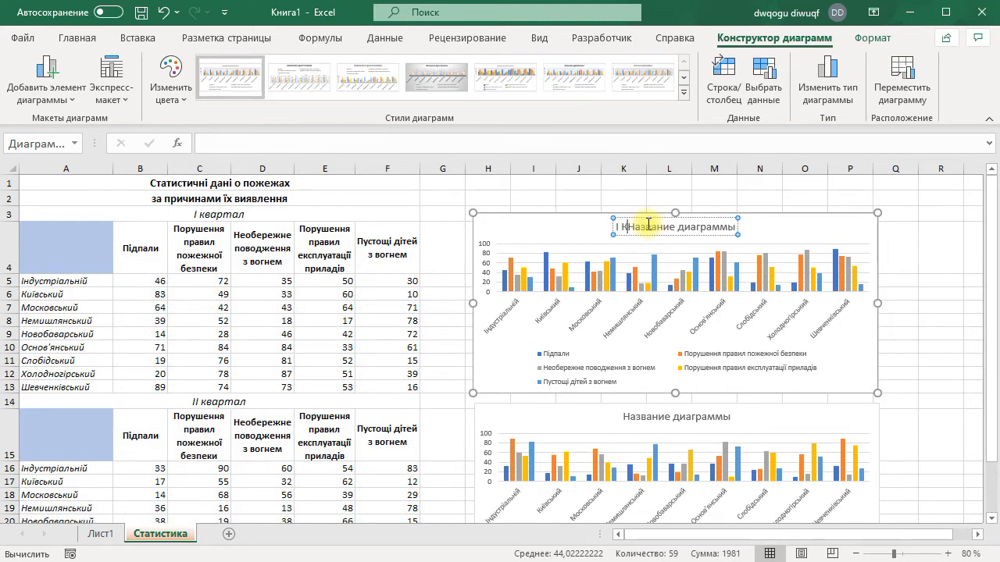
type("артал")
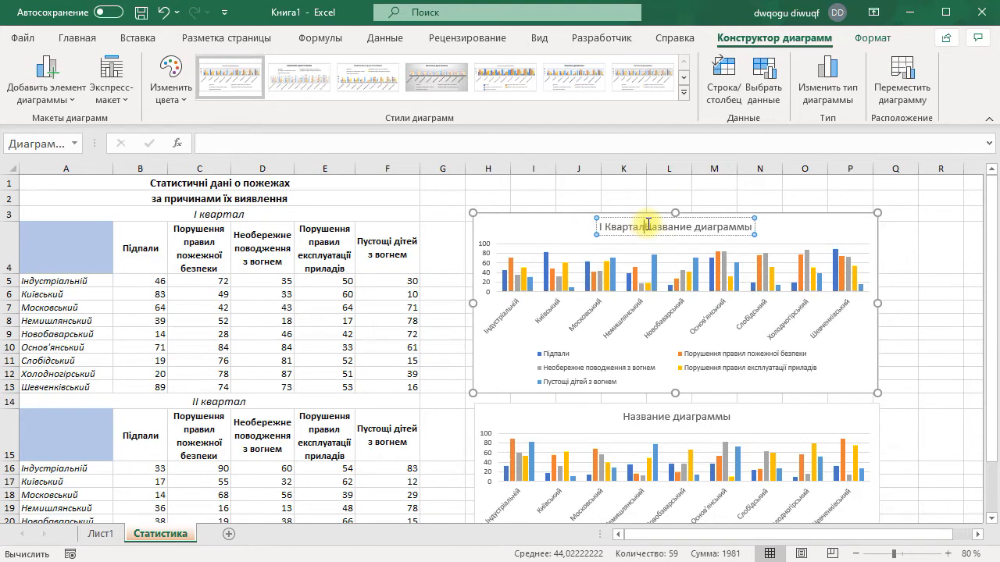
key("Delete")
key("Delete")
key("Delete")
key("Delete")
key("Delete")
key("Delete")
key("Delete")
key("Delete")
key("Delete")
key("Delete")
key("Delete")
key("Delete")
key("Delete")
key("Delete")
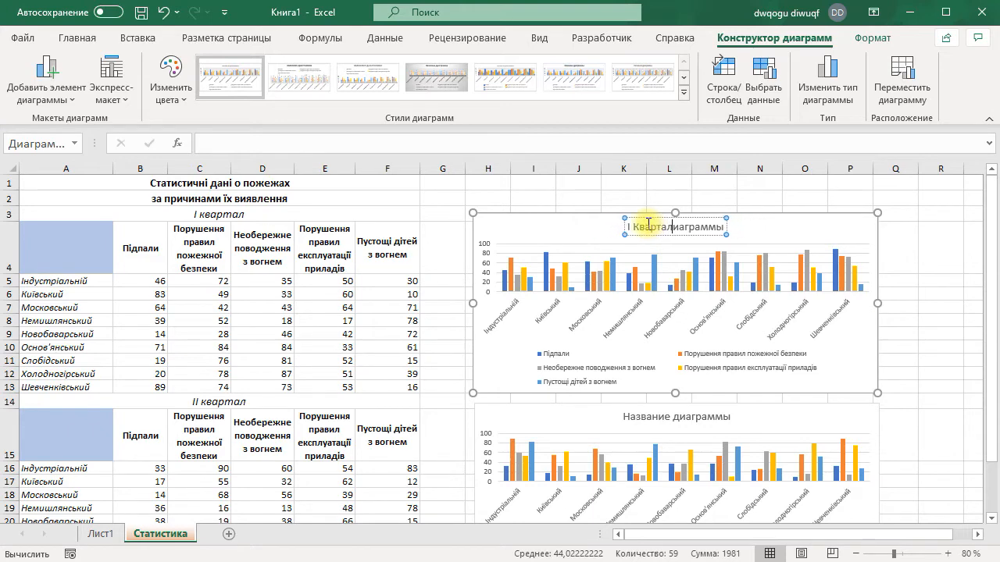
key("Delete")
key("Delete")
key("Delete")
key("Delete")
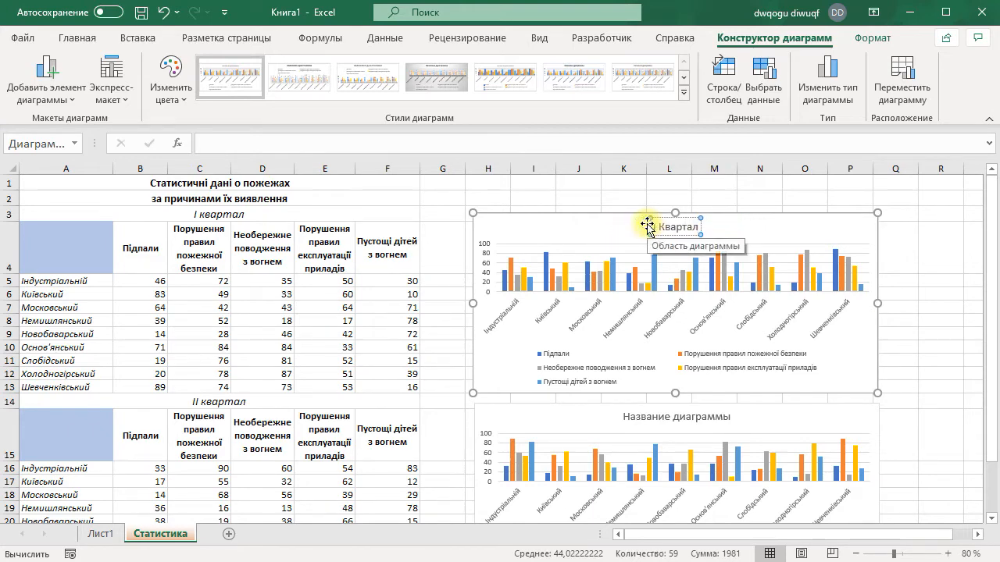
Replace the placeholder title of the second-quarter chart with "II Квартал"
left_click(693, 416)
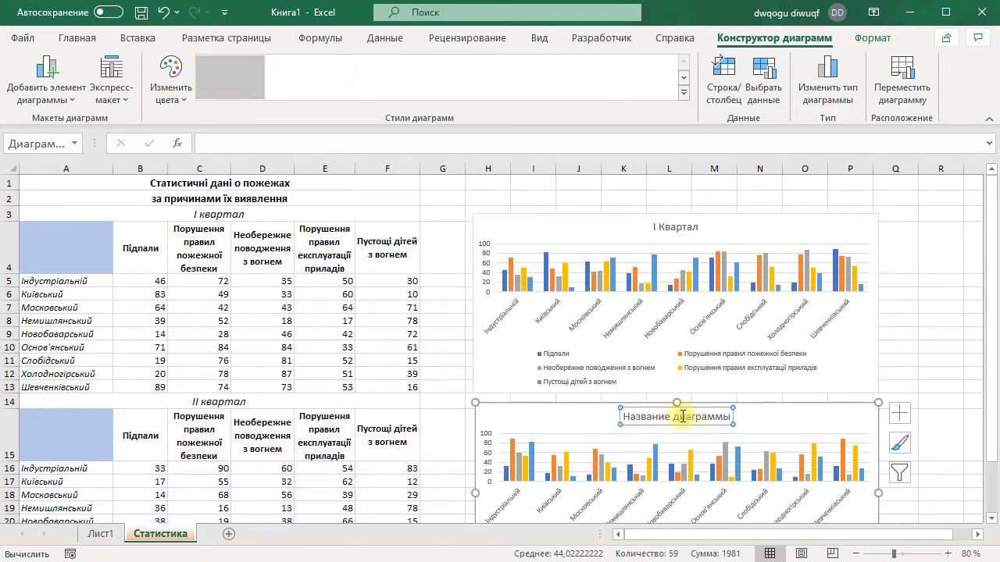
left_click(624, 416)
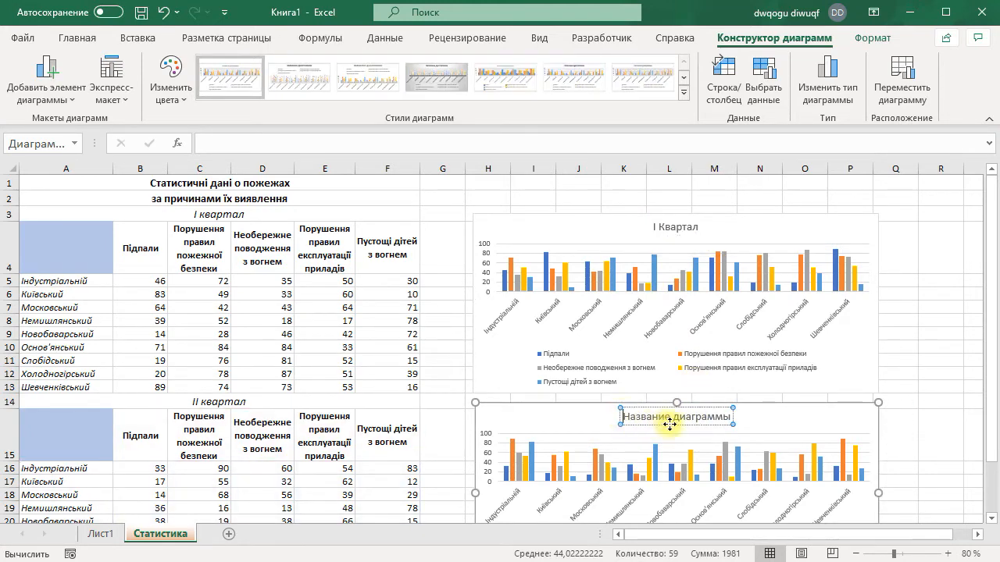
type("II ")
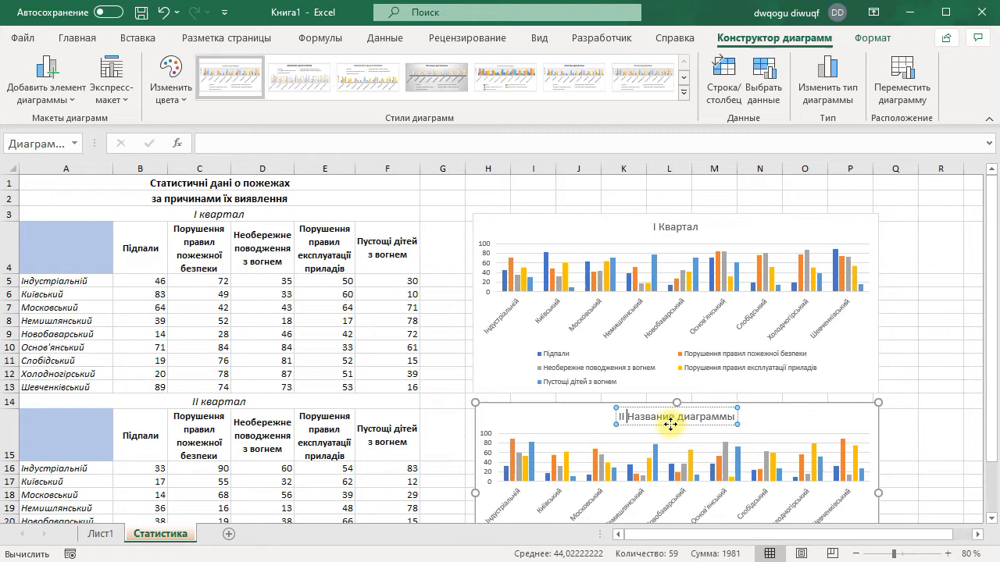
type("Кварта")
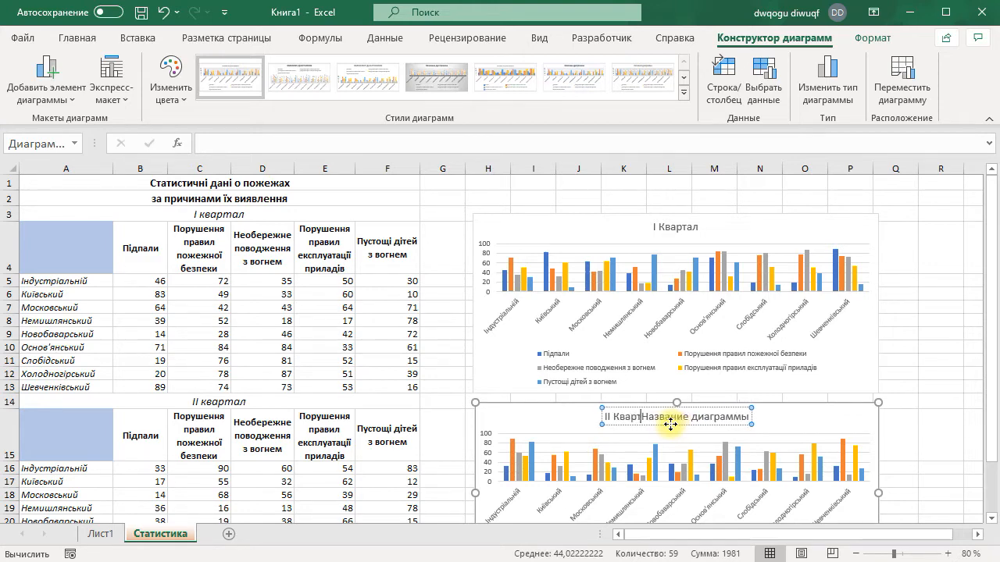
type("л")
key("Delete")
key("Delete")
key("Delete")
key("Delete")
key("Delete")
key("Delete")
key("Delete")
key("Delete")
key("Delete")
key("Delete")
key("Delete")
key("Delete")
key("Delete")
key("Delete")
key("Delete")
key("Delete")
key("Delete")
key("Delete")
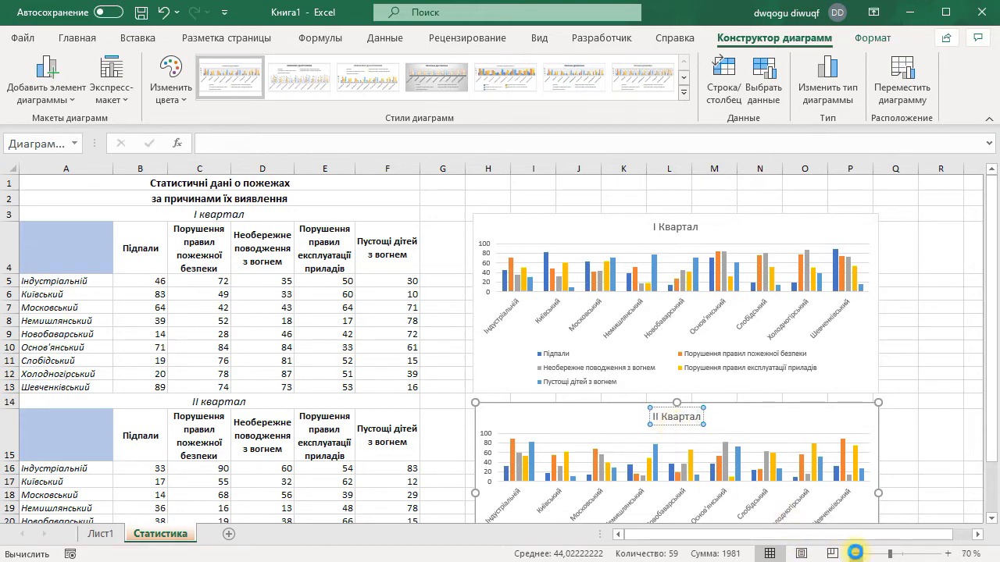
Zoom the Статистика sheet out to 60% to view both tables with their charts, and select cell A4
left_click(856, 553)
left_click(856, 553)
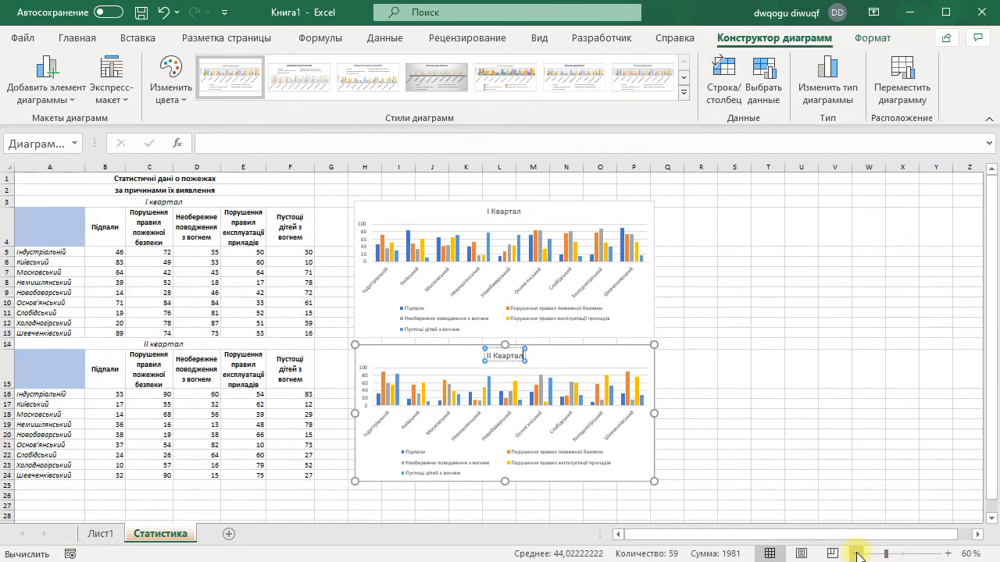
left_click(47, 223)
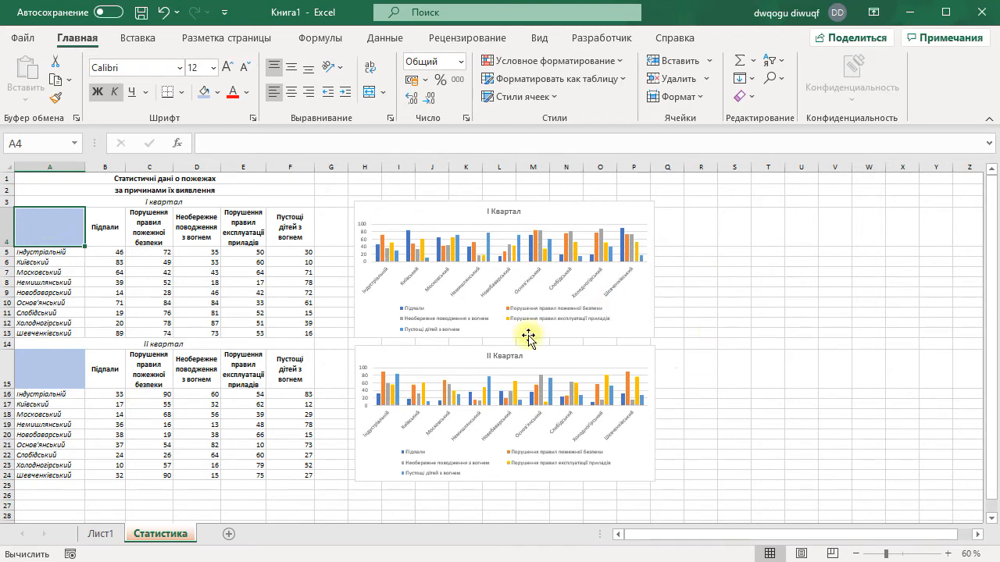
Add a new worksheet after Статистика and name it Прогресія
left_click(228, 534)
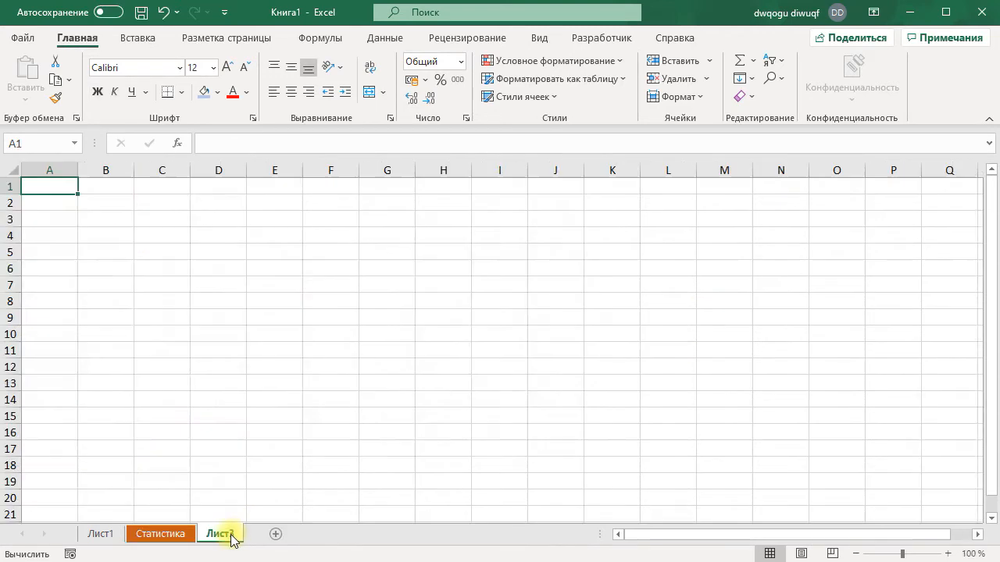
right_click(228, 538)
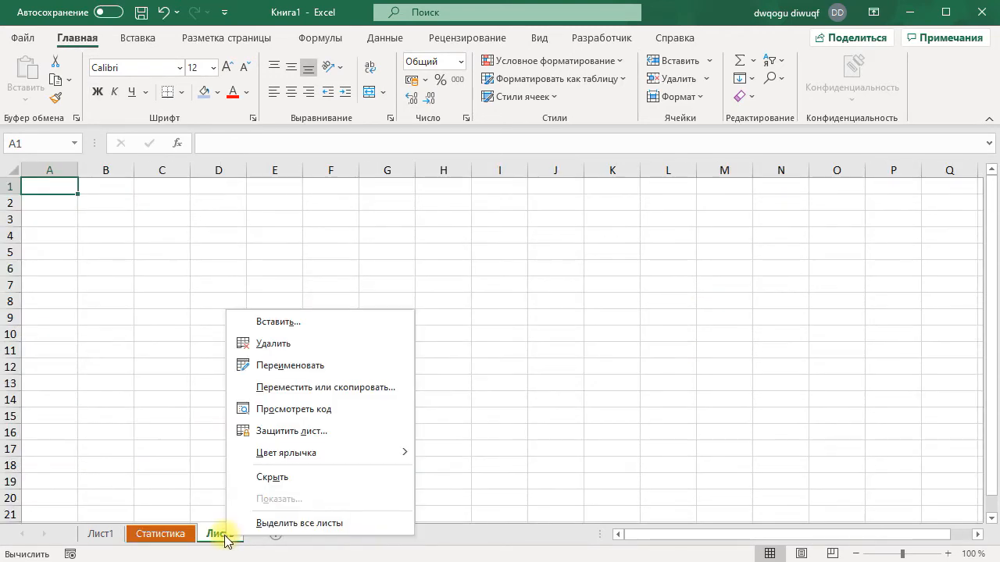
left_click(262, 367)
type("Прогресія")
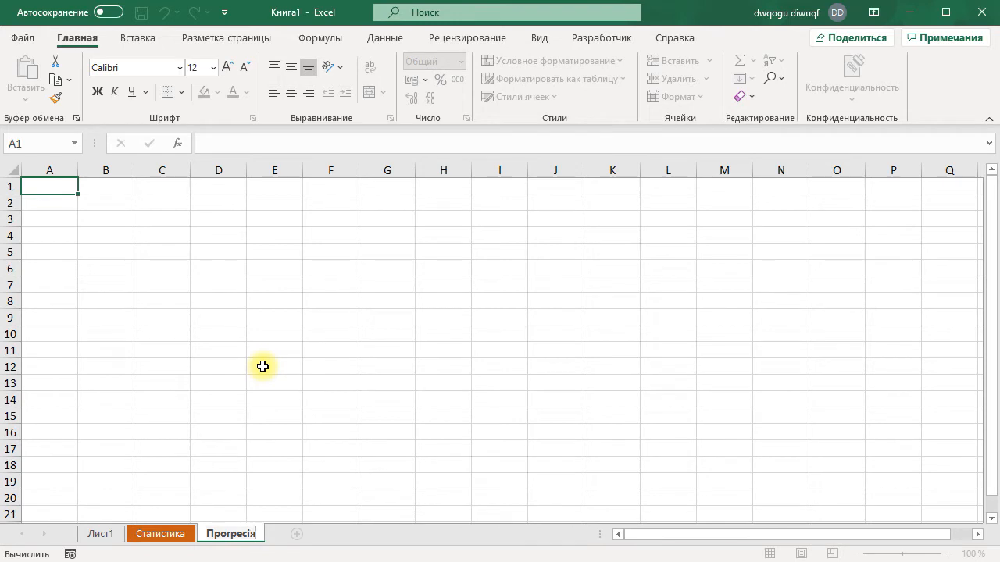
key("Return")
Colour the Прогресія sheet's tab light gold from the theme colours
right_click(229, 534)
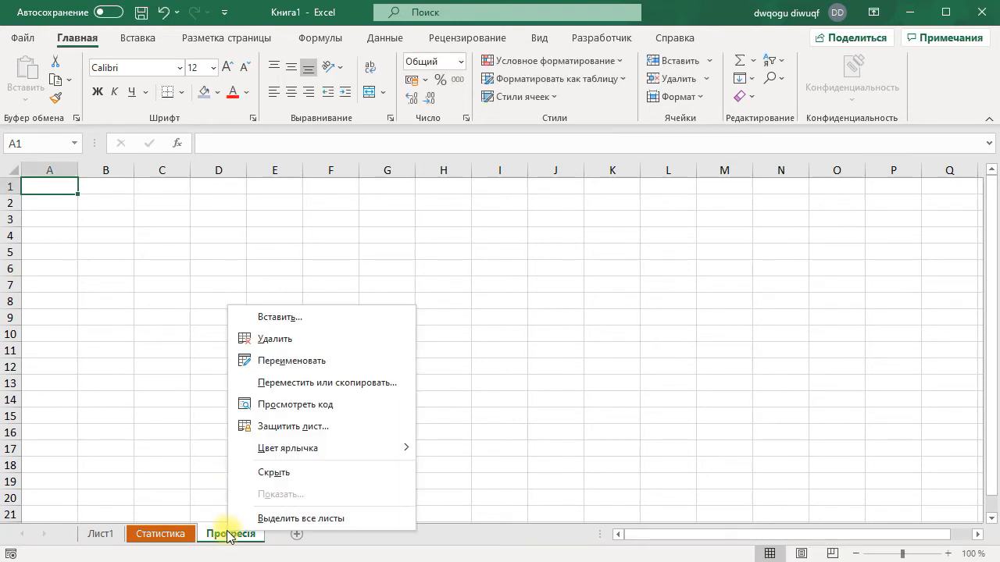
mouse_move(313, 450)
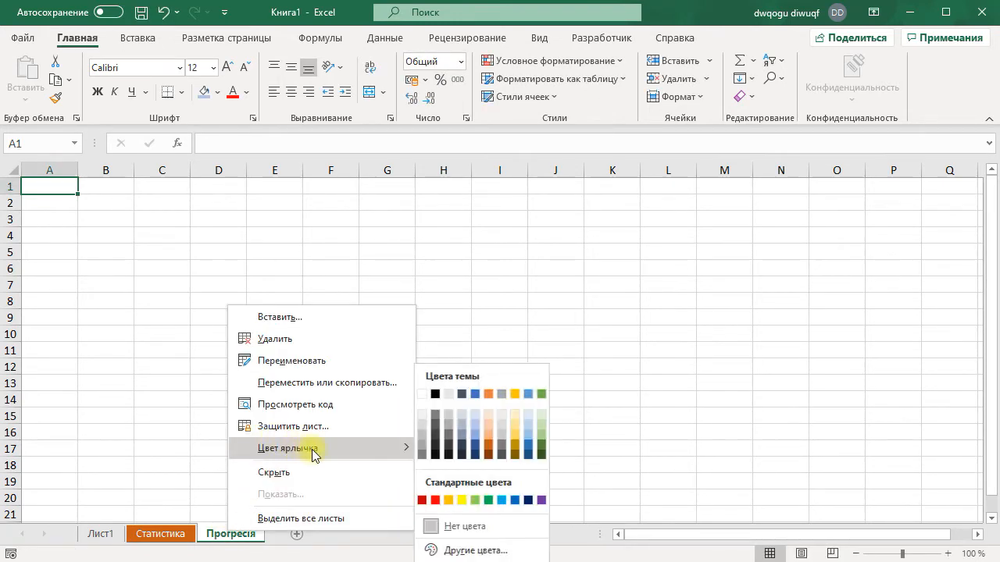
left_click(519, 424)
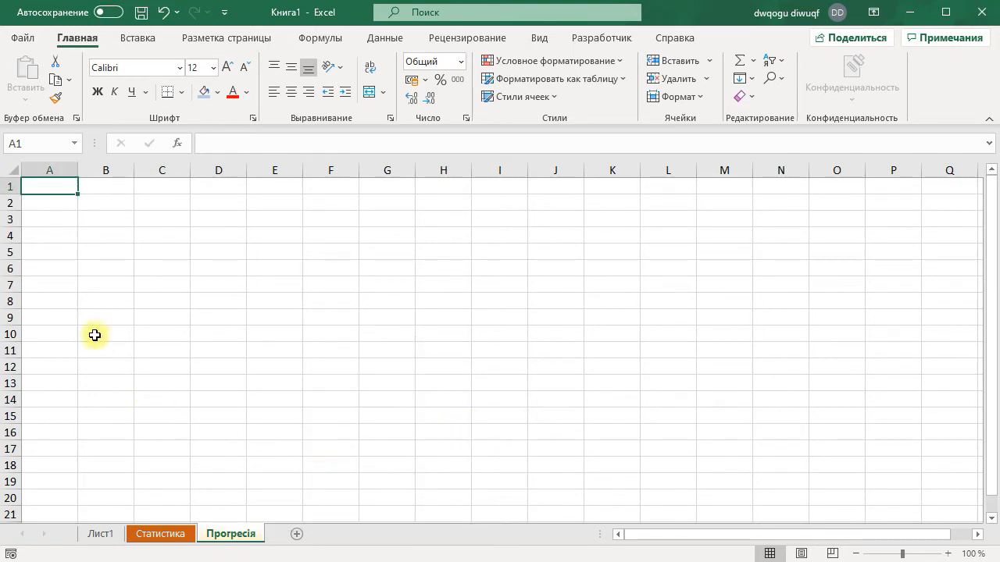
Enter 4 in cell B2 of the Прогресія sheet and keep that cell selected as the starting value
left_click(104, 203)
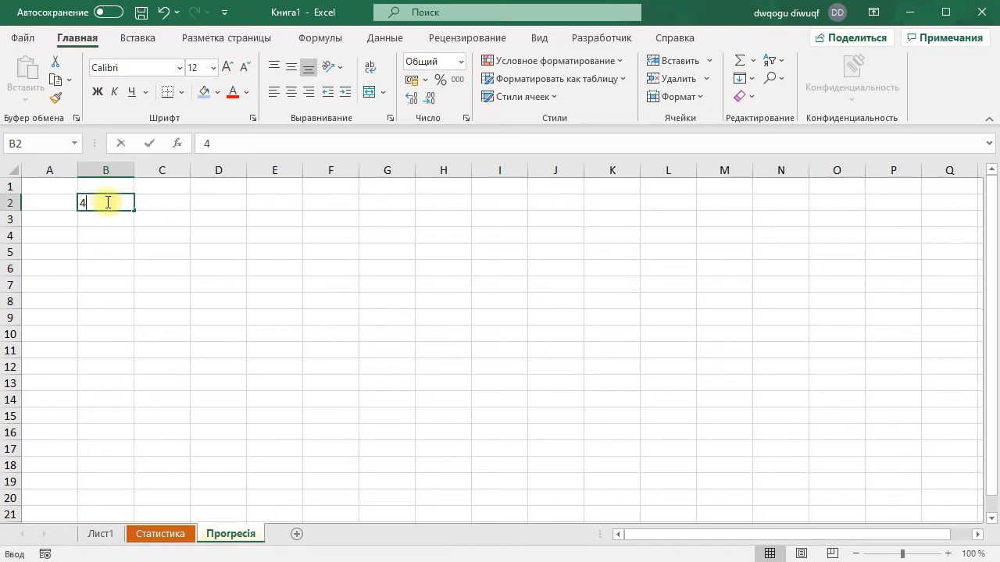
type("4")
key("Return")
left_click(106, 203)
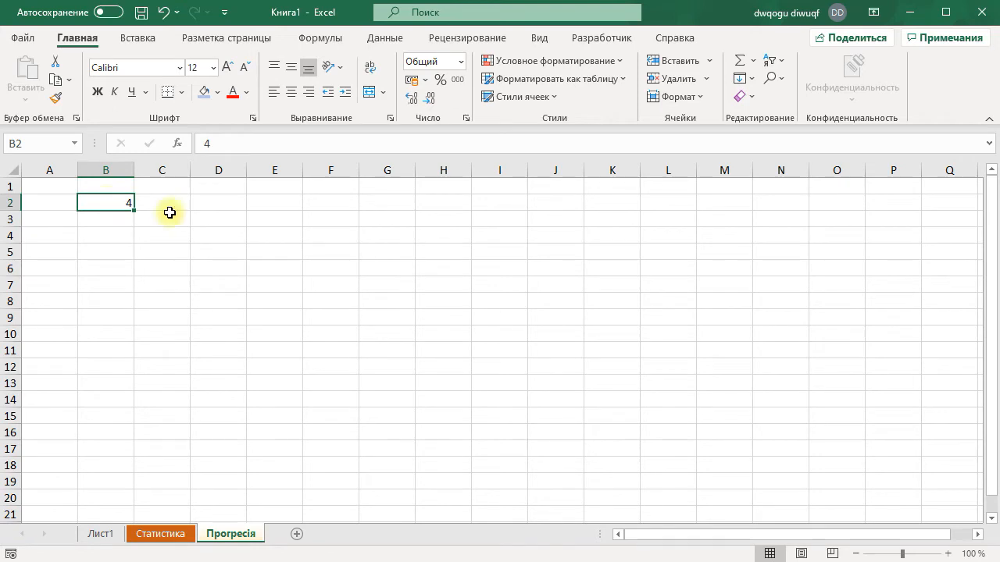
Start recording a macro named Прогресія in this workbook, with a Ctrl+Shift shortcut assigned
left_click(614, 41)
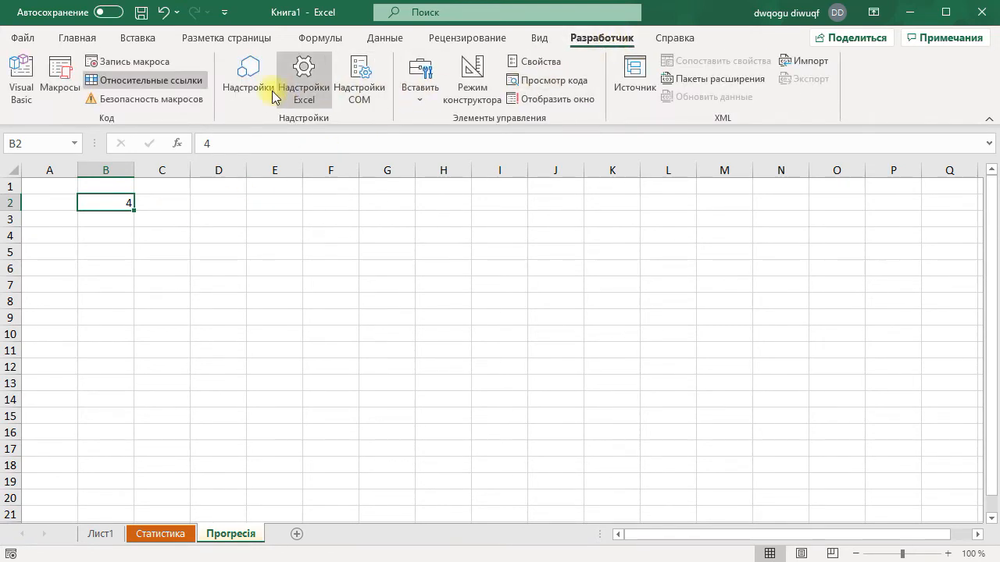
left_click(152, 62)
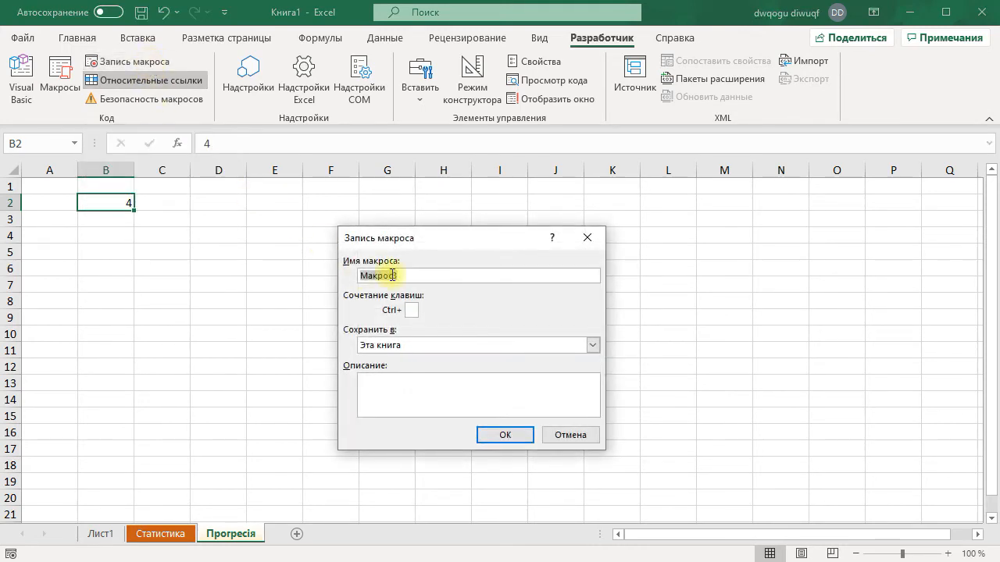
key("BackSpace")
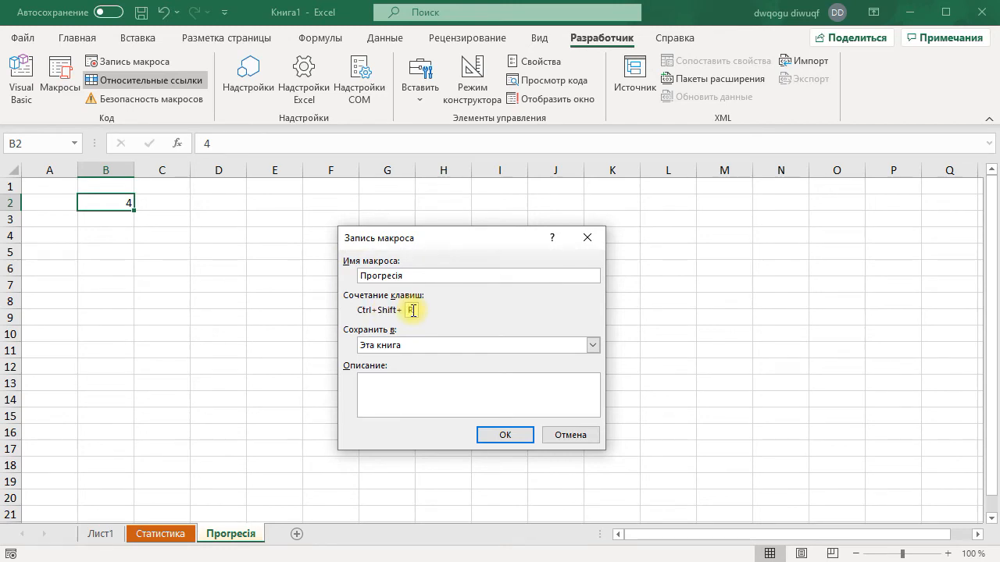
left_click(505, 437)
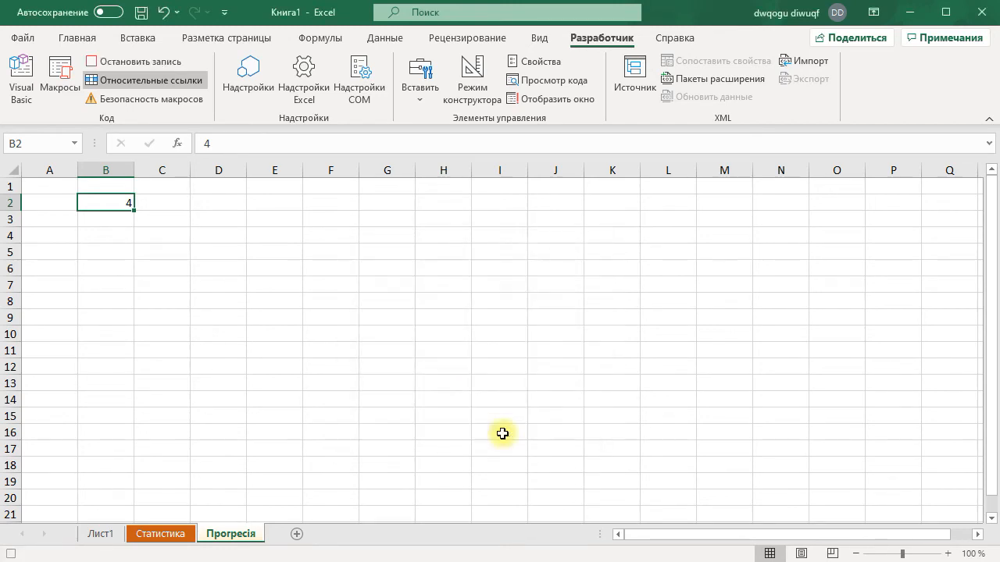
Fill an arithmetic progression with step 5 down column B, starting from cell B2
left_click(60, 46)
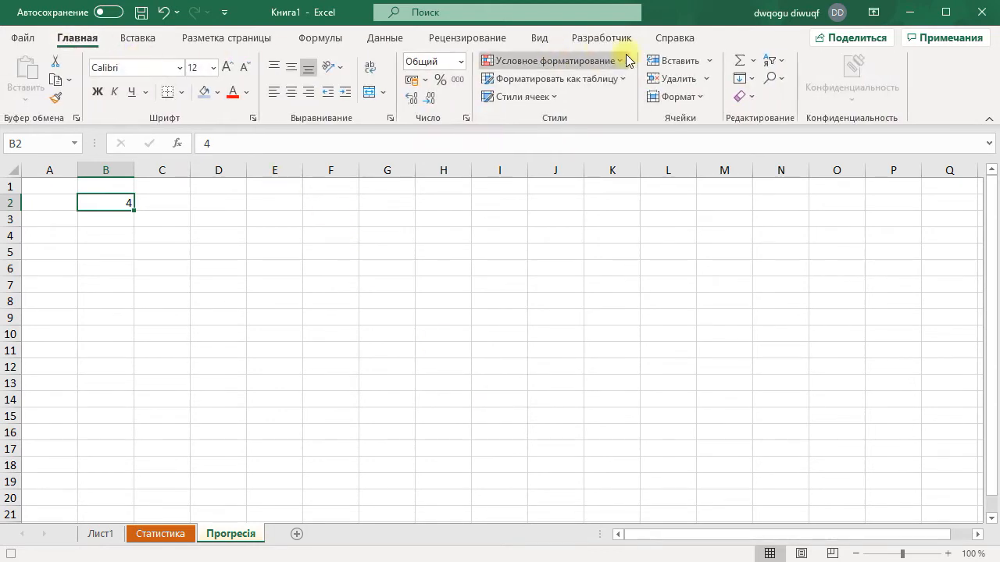
left_click(754, 80)
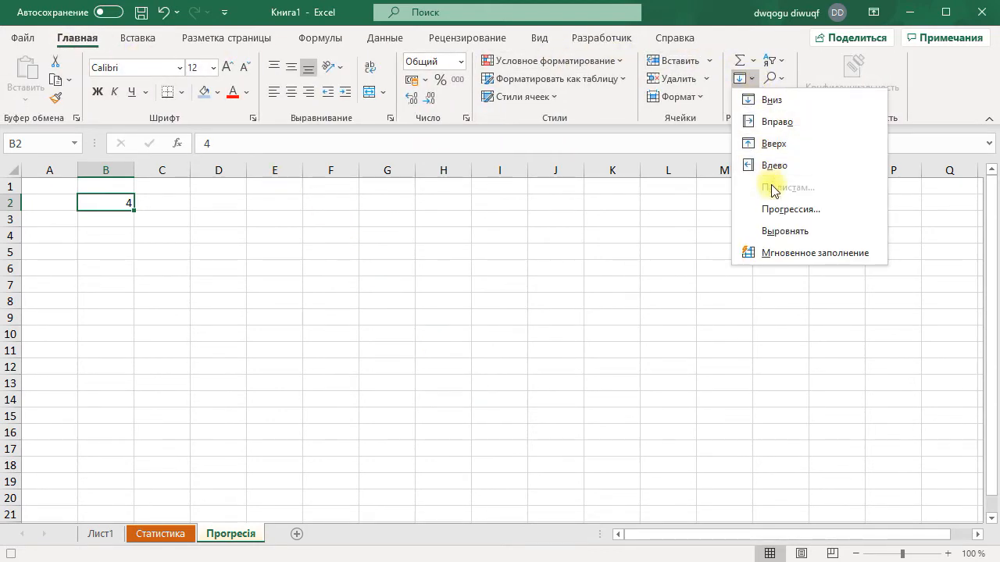
left_click(770, 210)
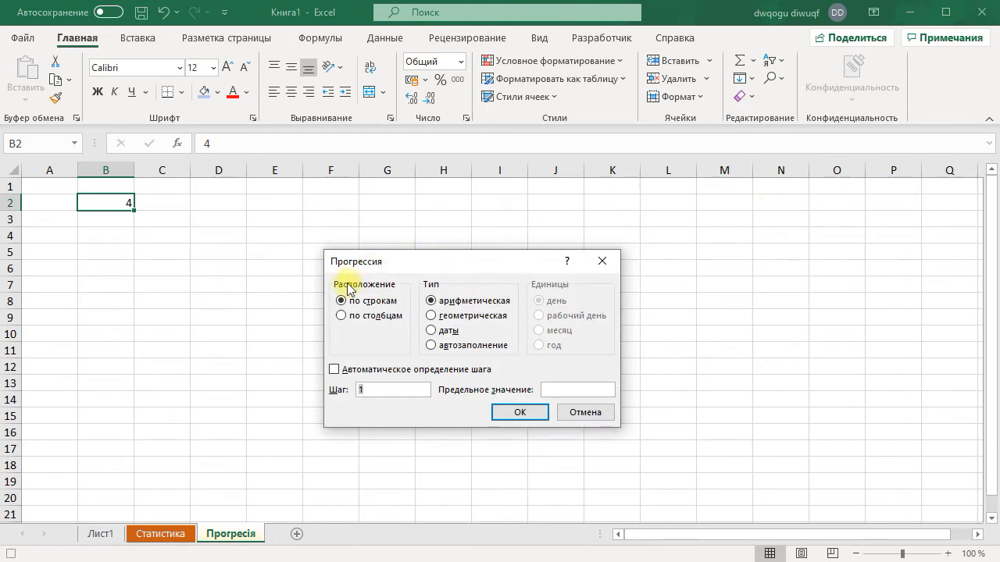
left_click(343, 316)
left_click(440, 300)
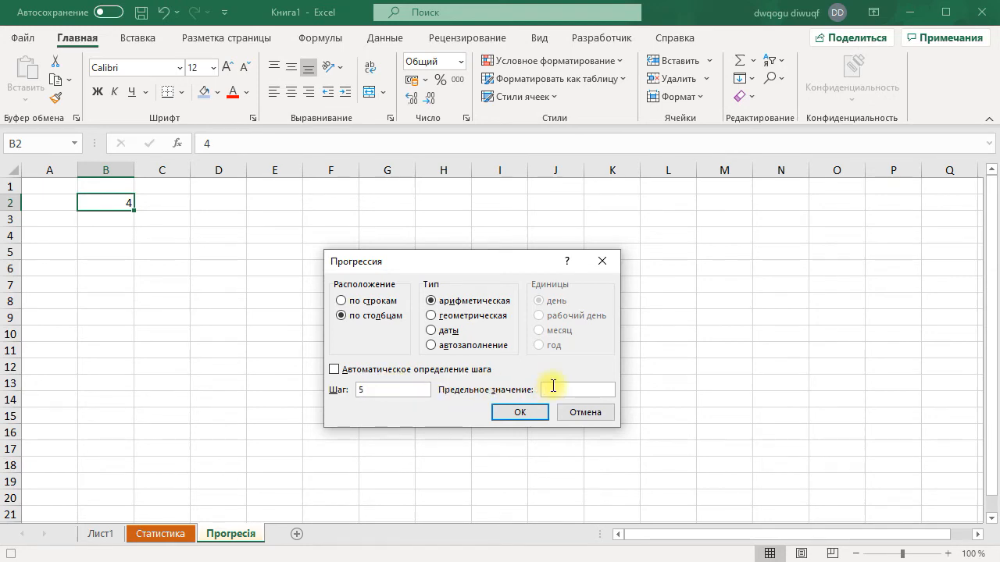
left_click(520, 413)
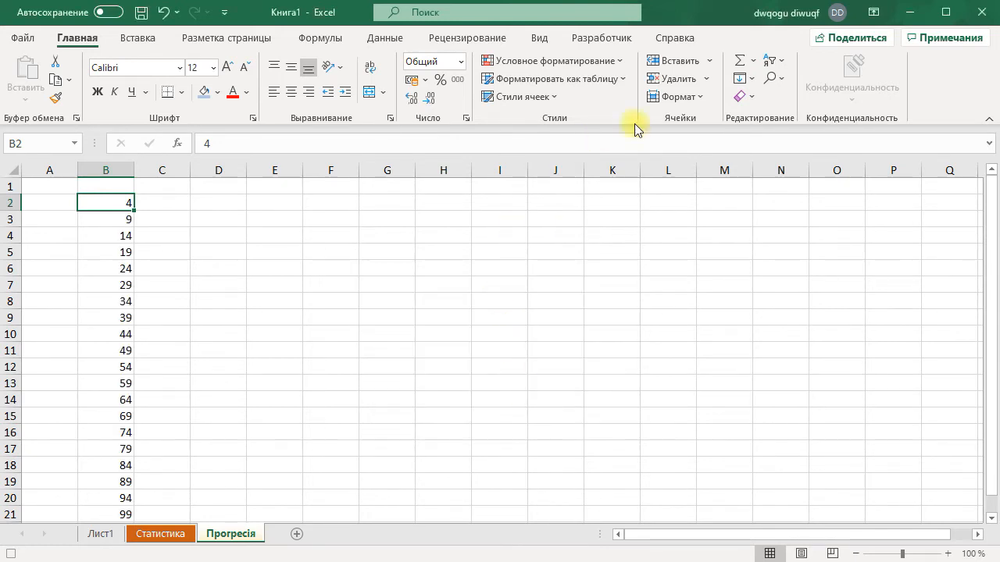
Fill a geometric progression along row 2 from cell B2, with step 3 and limit value 5000
left_click(750, 86)
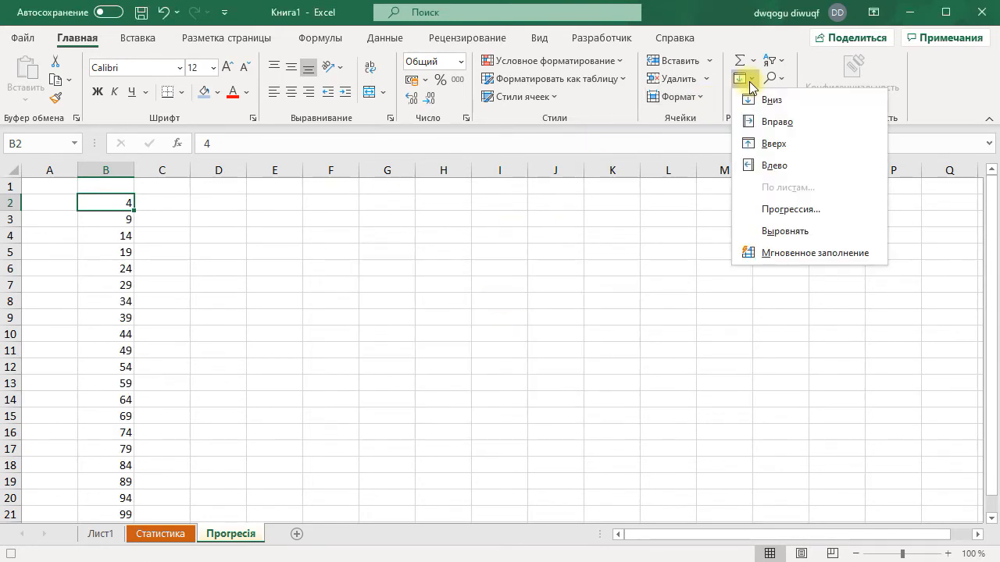
left_click(756, 207)
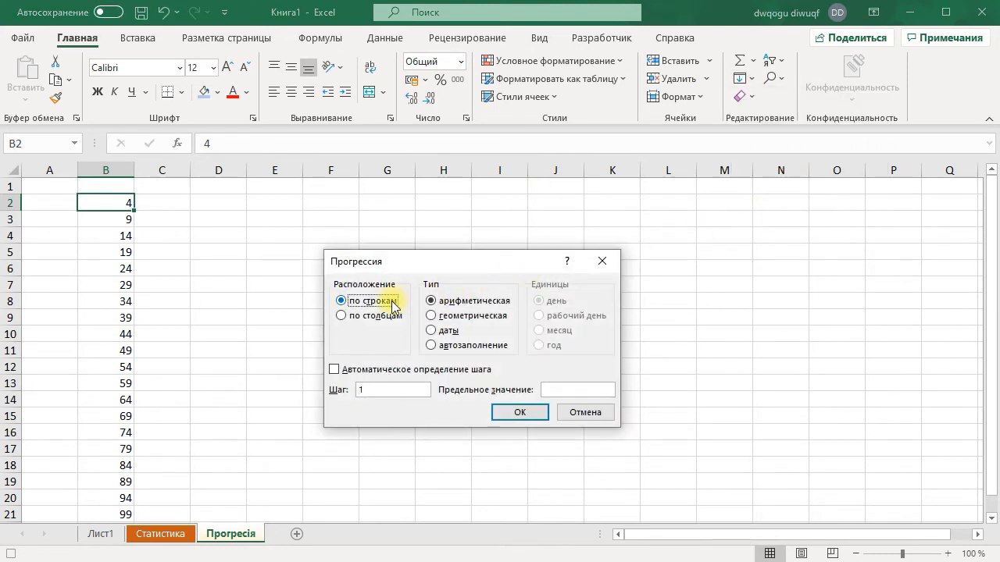
left_click(434, 316)
left_click(366, 390)
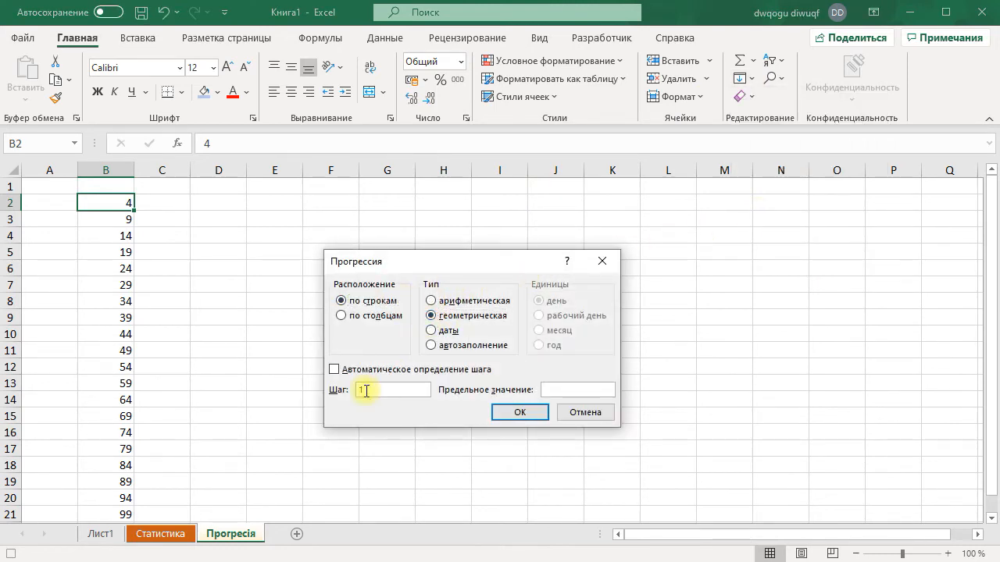
type("3")
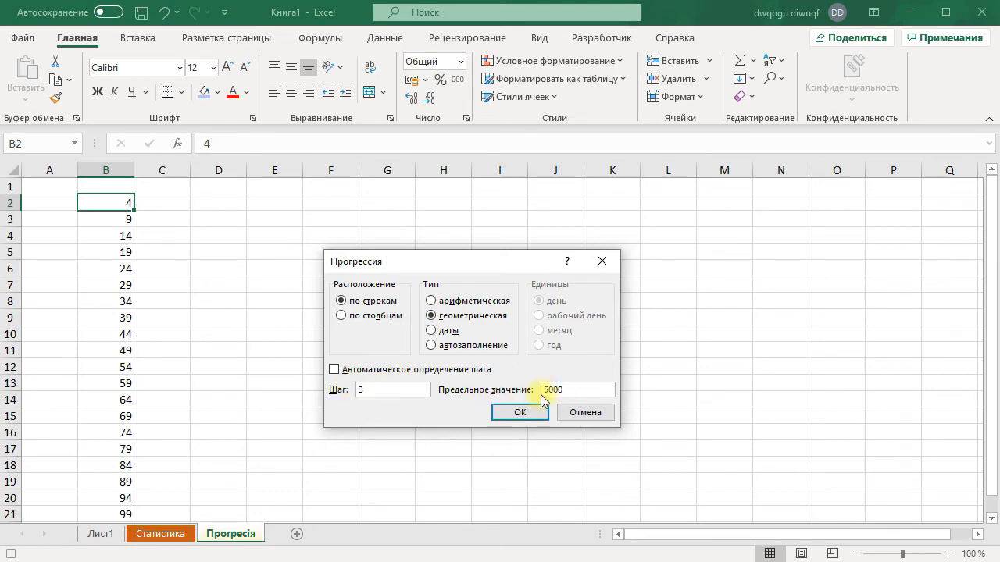
left_click(520, 412)
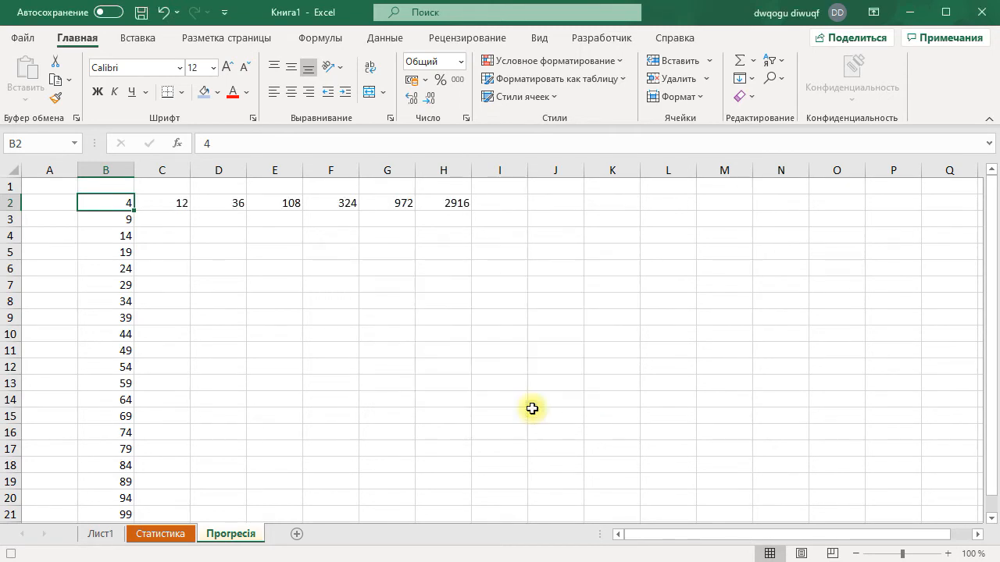
Stop the macro recording and draw a form-control button over about I3:K5, assigned to the macro Прогресія
left_click(638, 43)
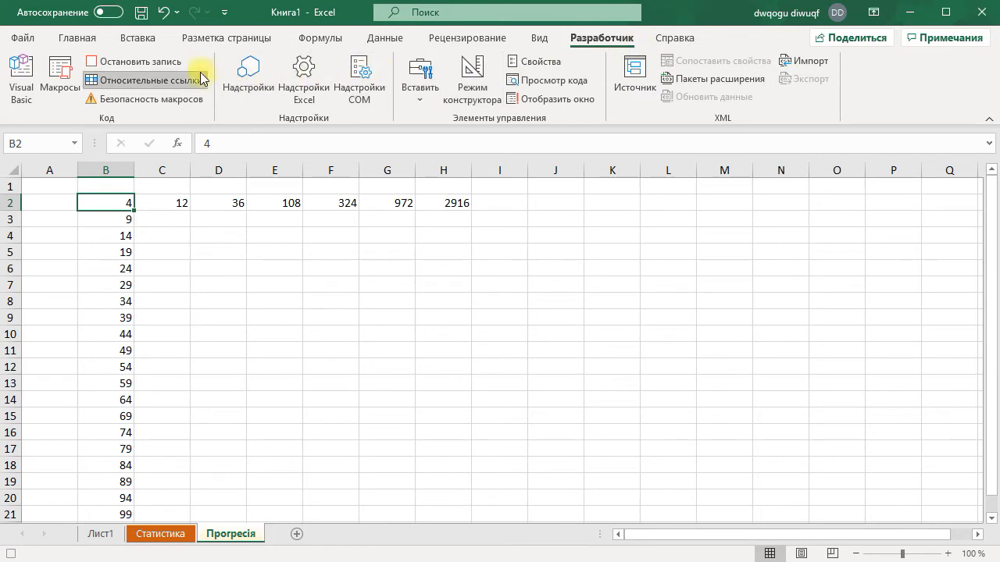
left_click(177, 63)
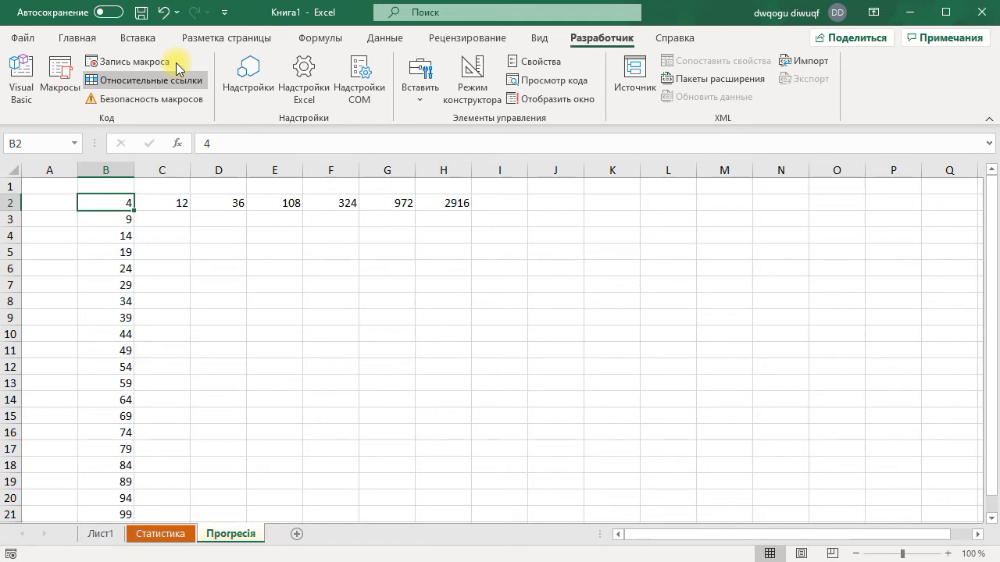
left_click(420, 98)
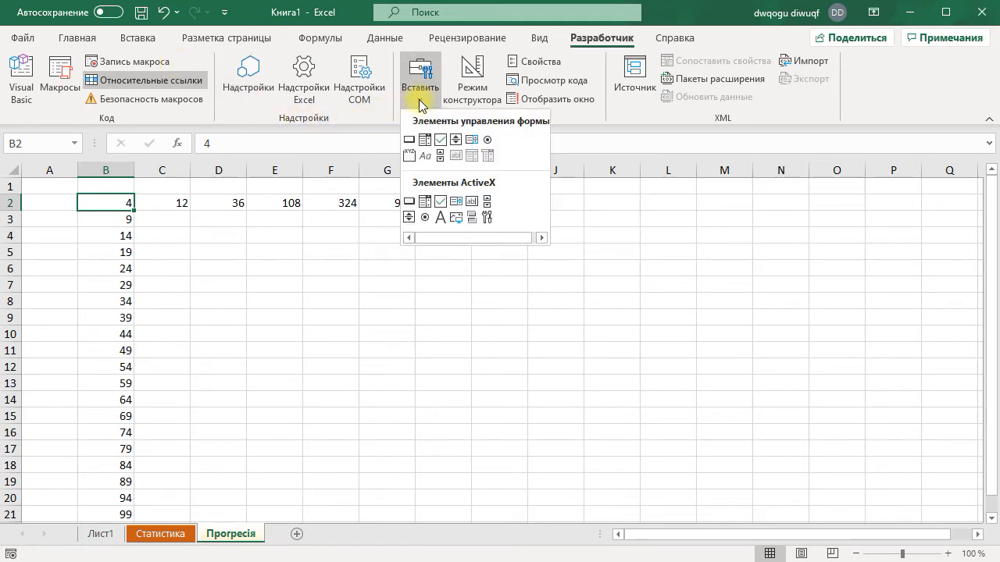
left_click(410, 141)
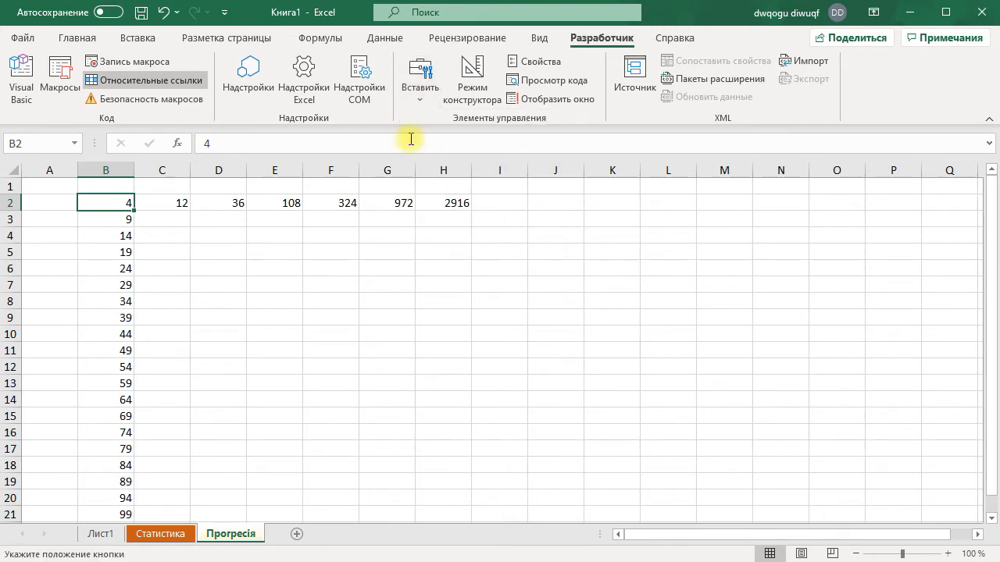
left_click_drag(485, 219, 608, 262)
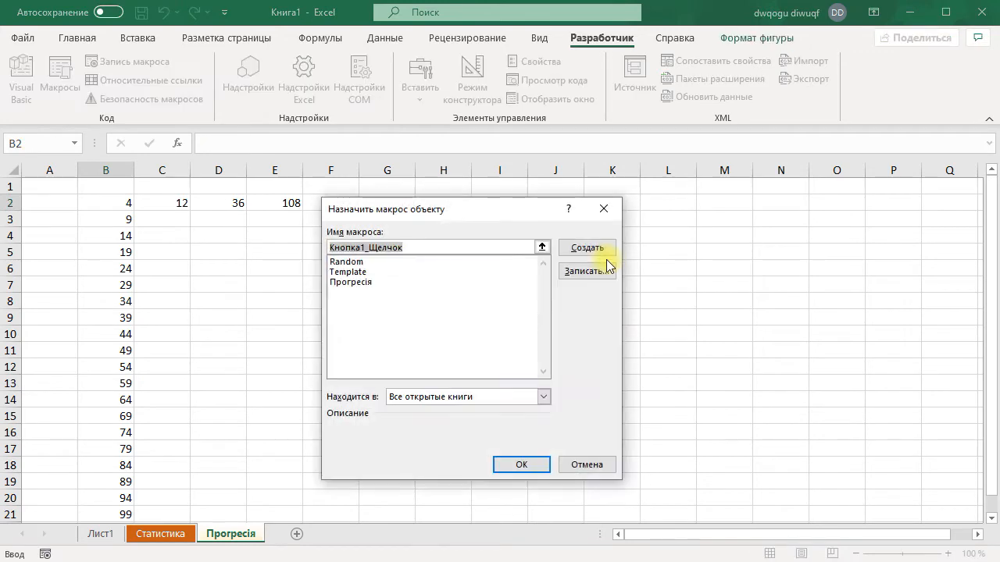
left_click(332, 283)
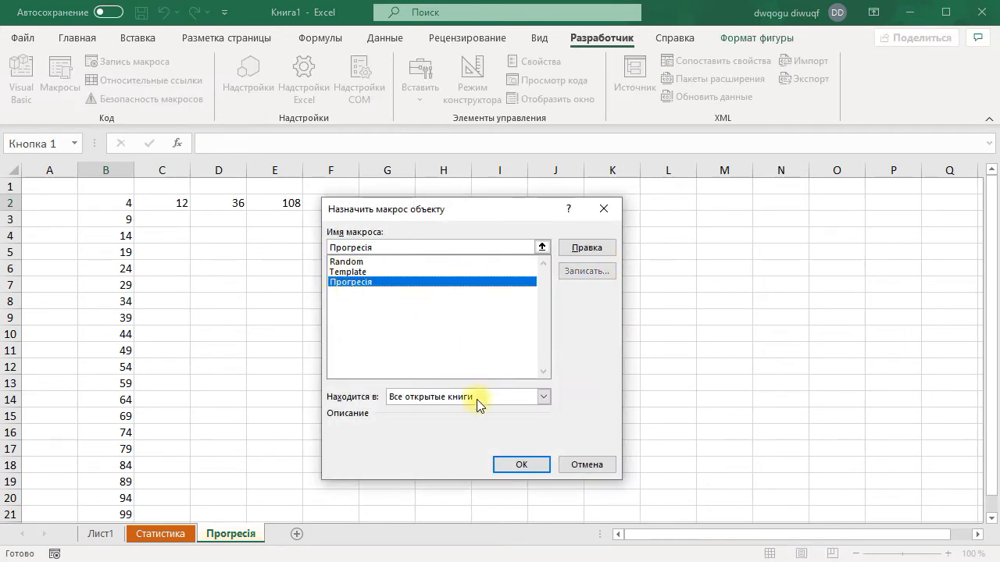
left_click(503, 465)
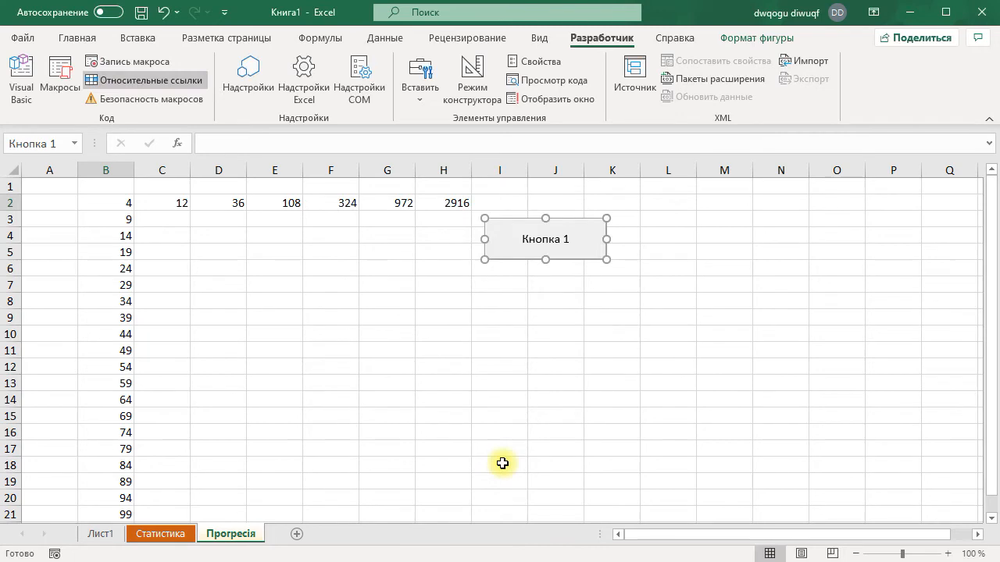
Replace the new button's caption with Побудувати and deselect the button
left_click(554, 242)
type("По")
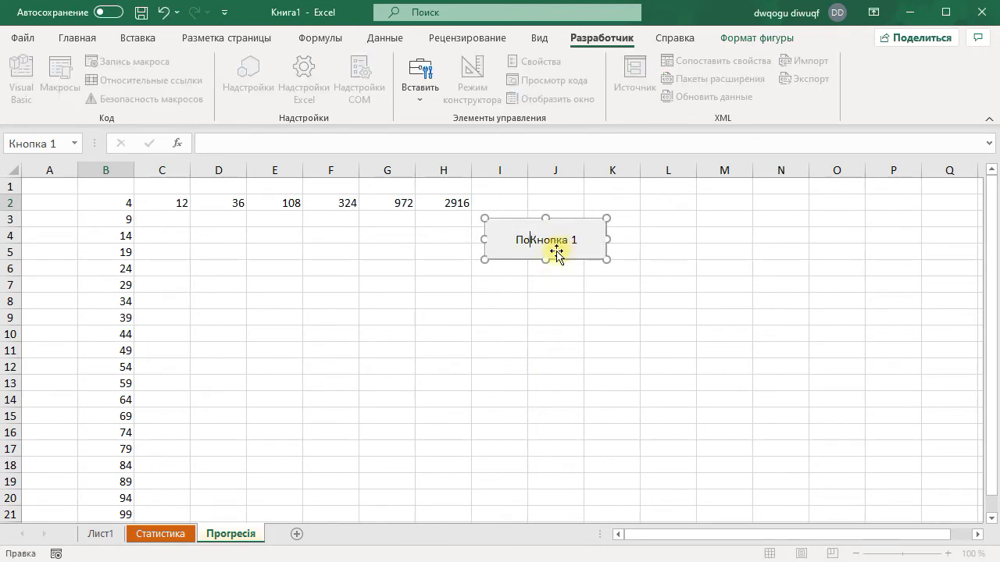
type("будувати")
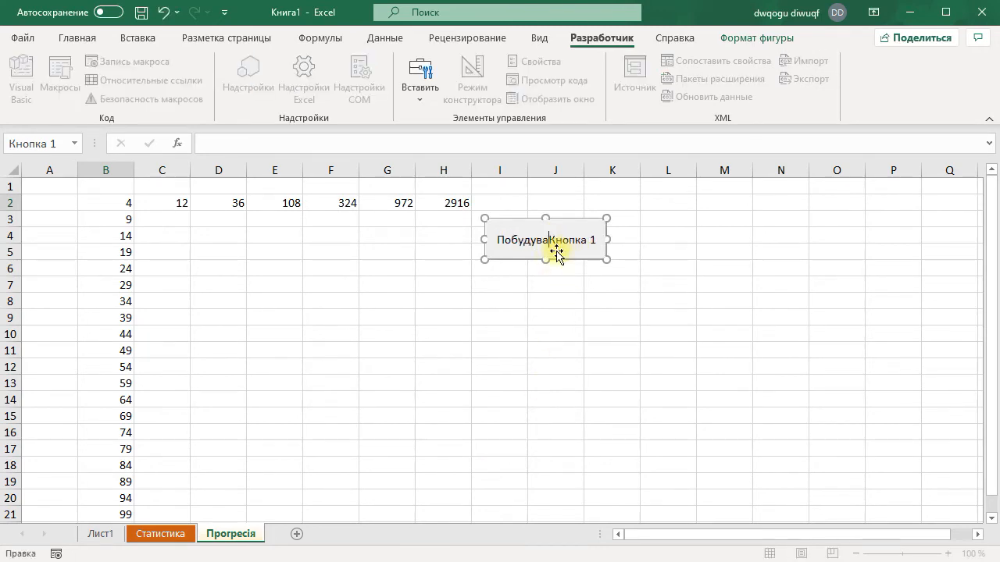
key("Delete")
key("Delete")
key("Delete")
key("Delete")
key("Delete")
key("Delete")
key("Delete")
key("Delete")
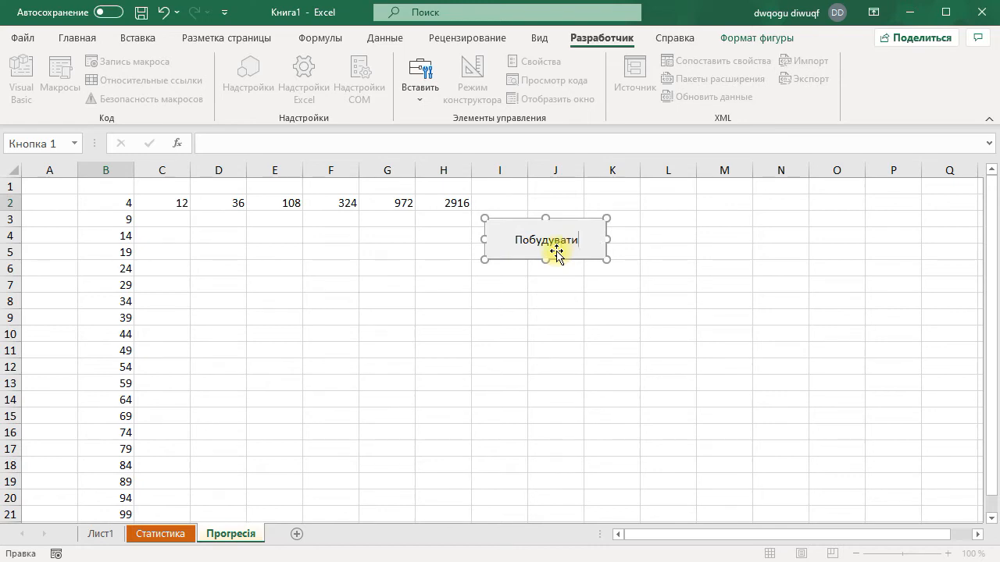
left_click(475, 314)
left_click_drag(586, 250, 630, 233)
left_click(630, 268)
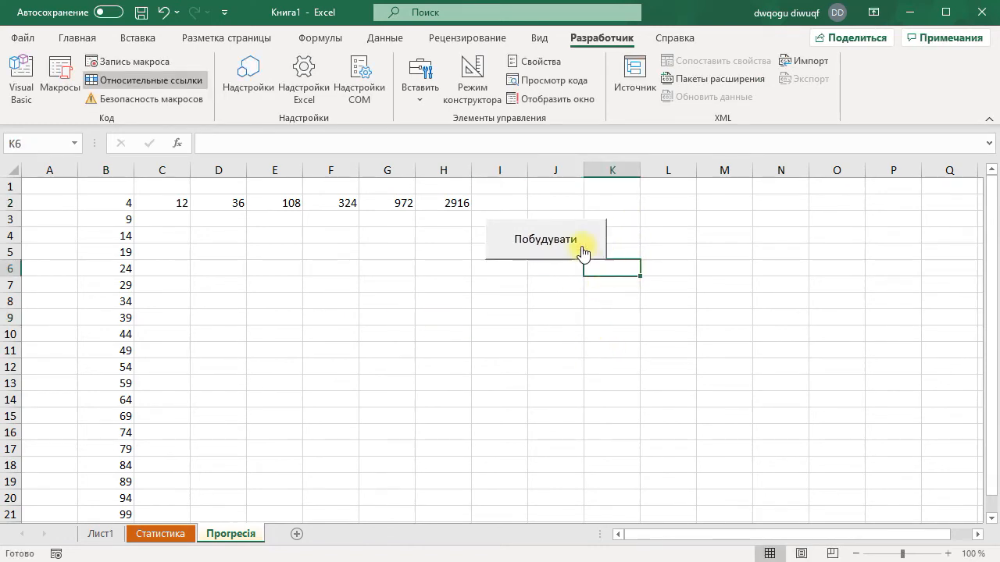
Enter 5 in cell F9 and generate its progressions from that cell with the Побудувати button
left_click(323, 317)
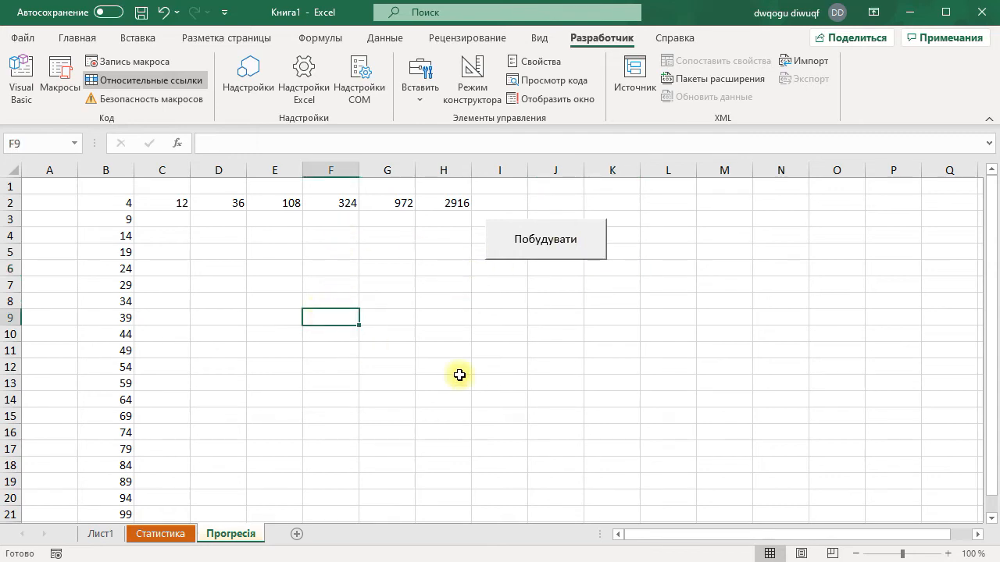
type("5")
key("Return")
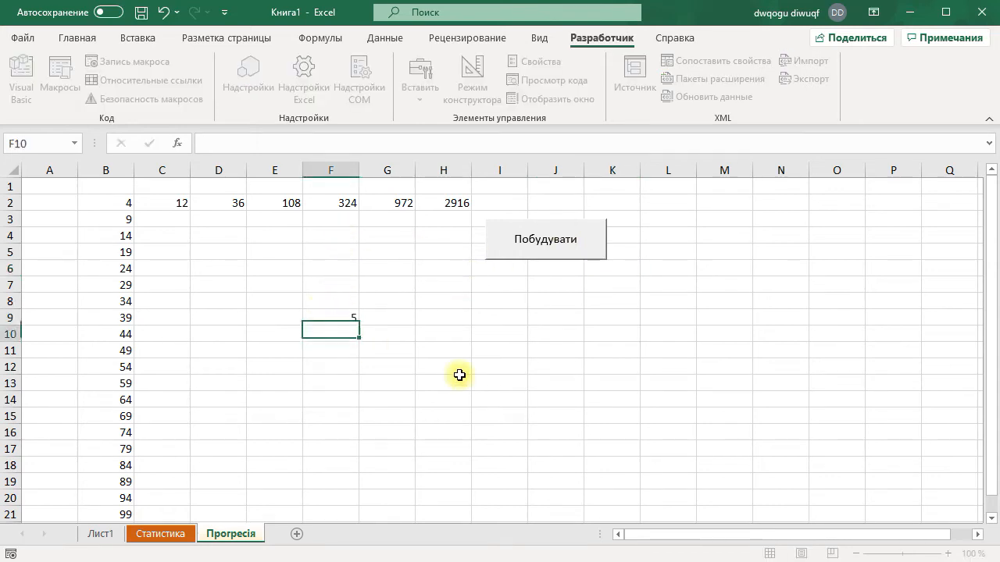
left_click(339, 314)
left_click(587, 239)
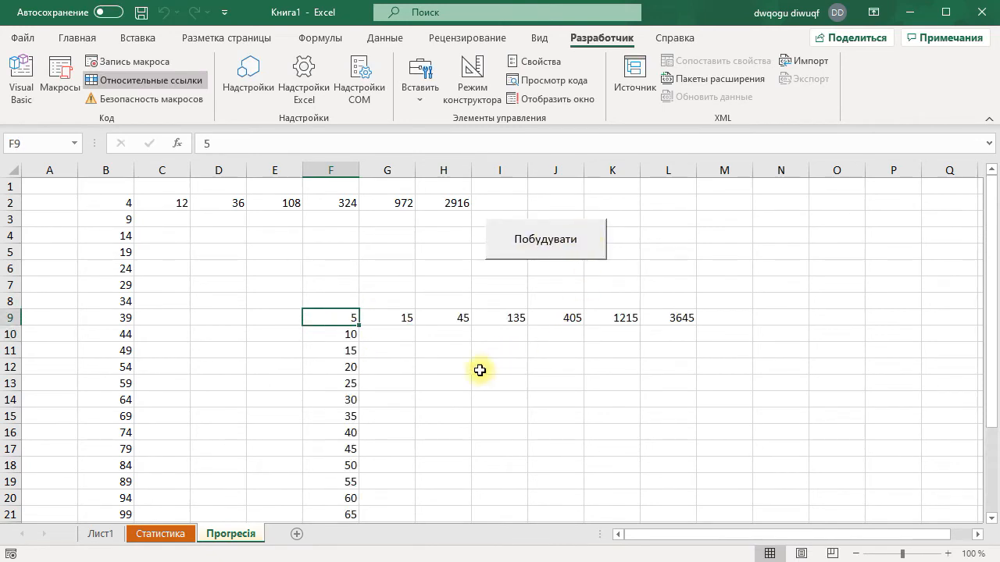
Enter 14 in cell H11 and run the Побудувати button with that cell selected
left_click(429, 352)
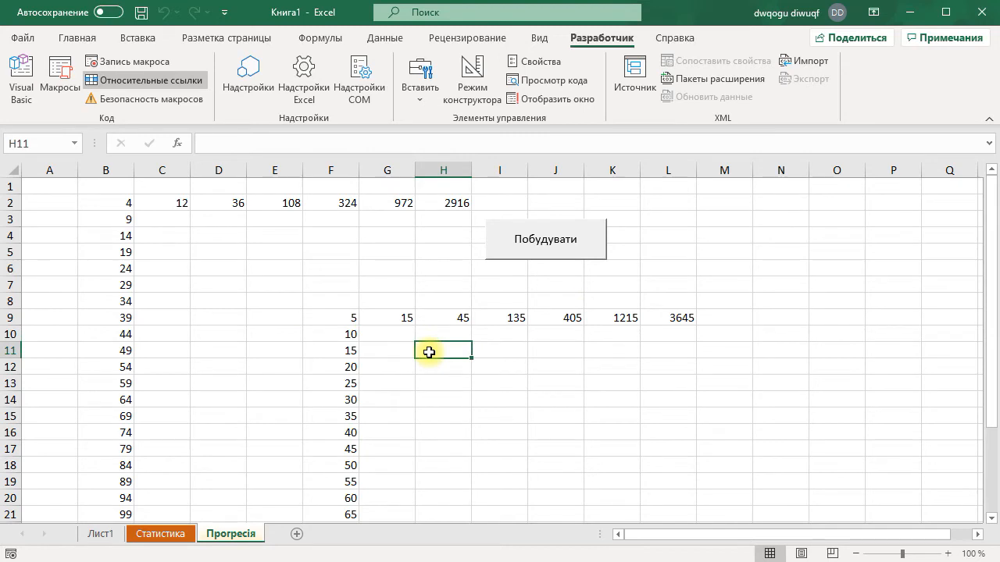
type("14")
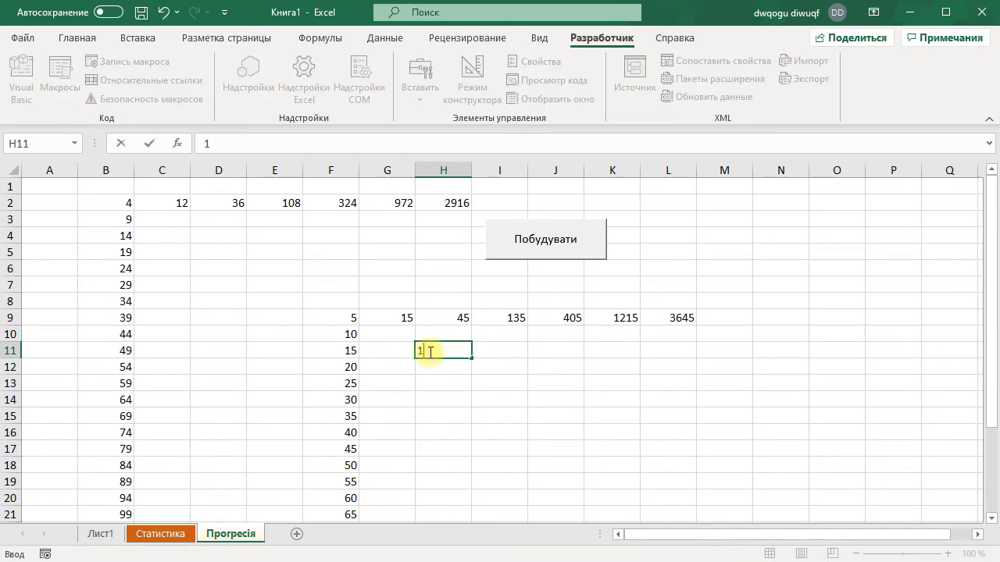
left_click(413, 398)
left_click(442, 338)
left_click(444, 348)
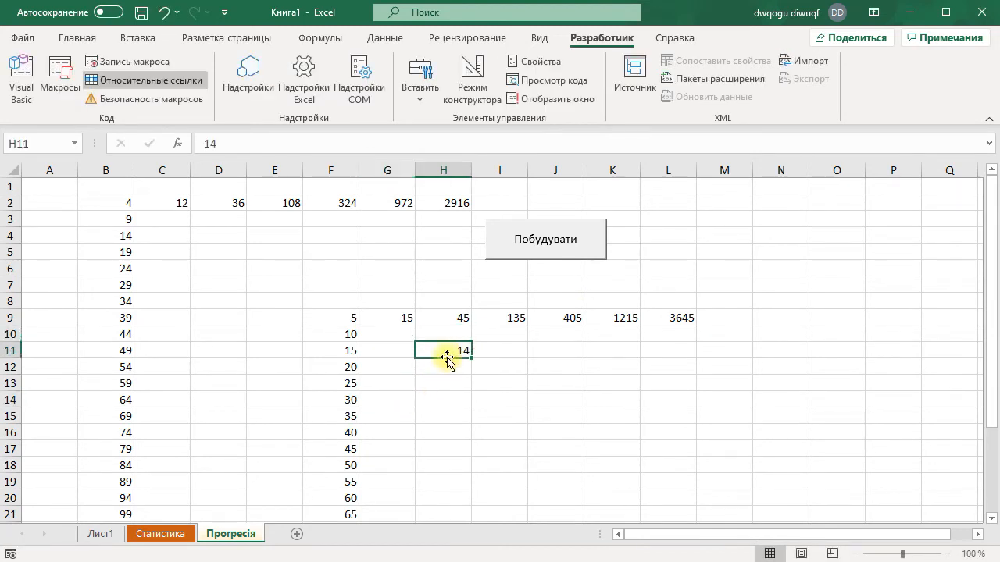
left_click(588, 239)
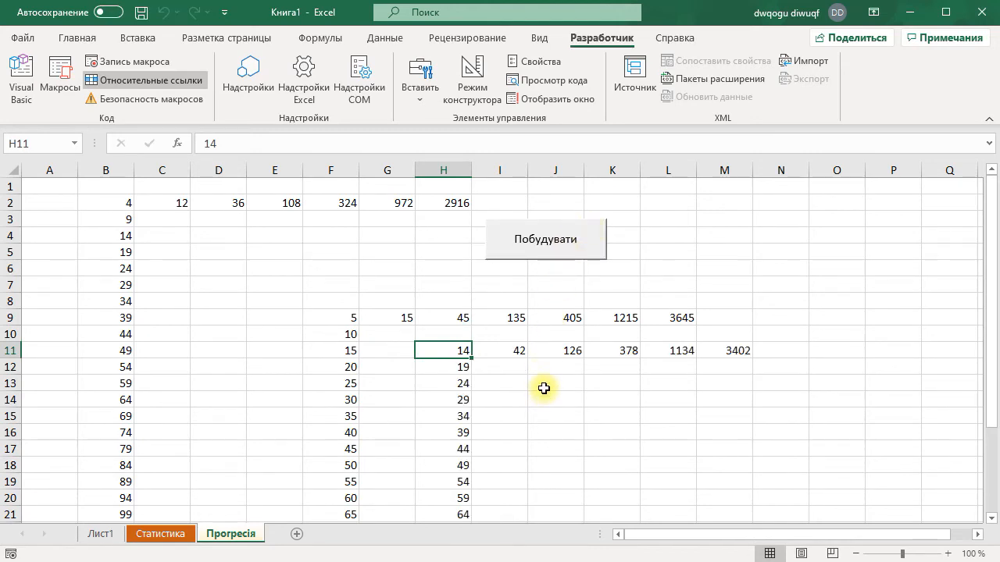
Enter 46 in cell J13 and build the progressions from it with the Побудувати button
left_click(553, 384)
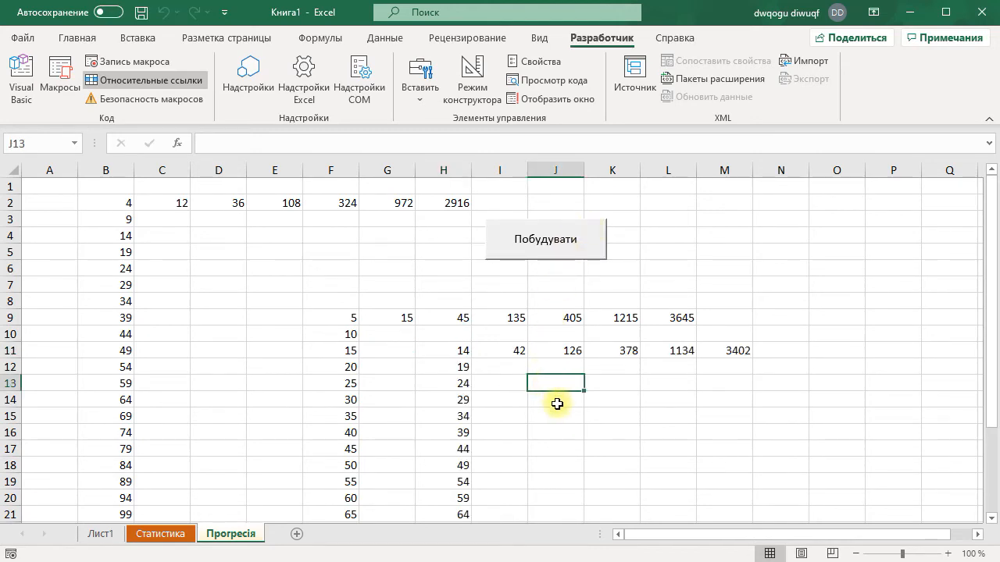
type("4")
key("ctrl+Return")
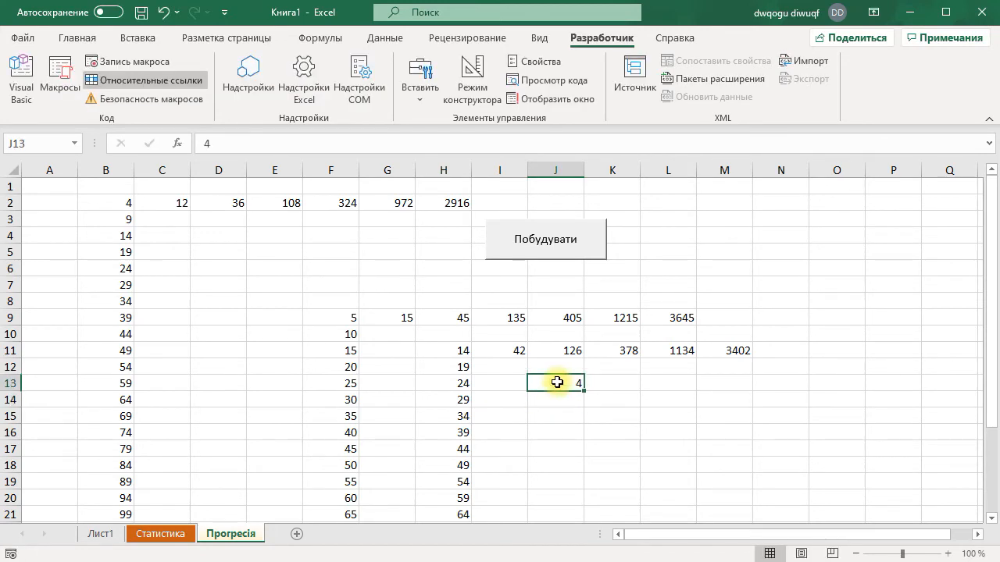
type("4")
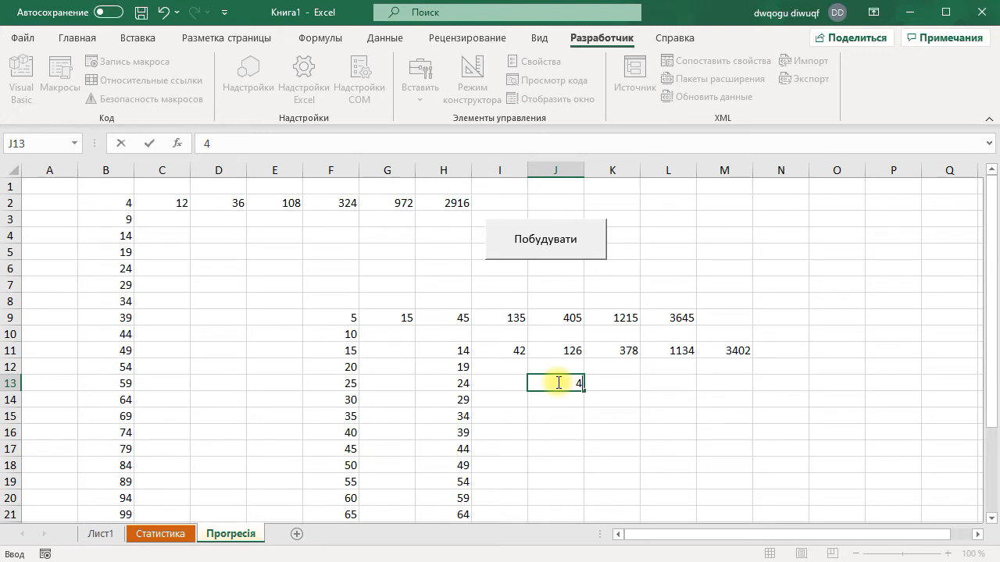
type("6")
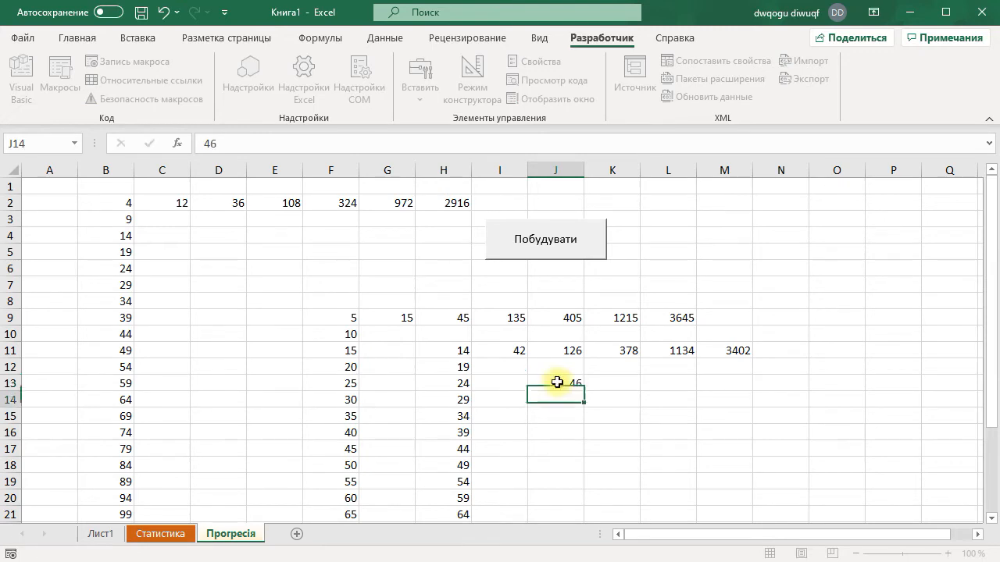
key("ctrl+Return")
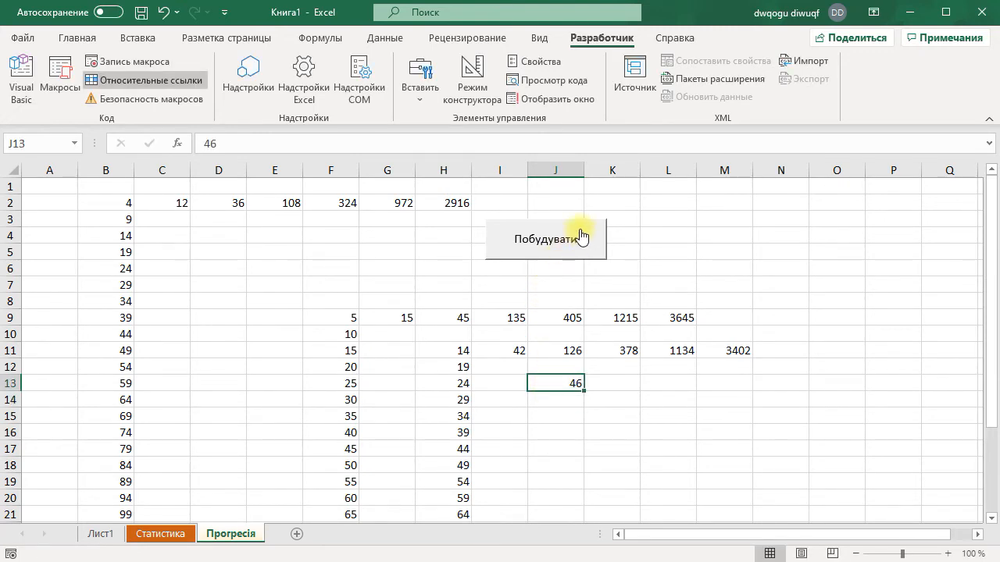
left_click(576, 227)
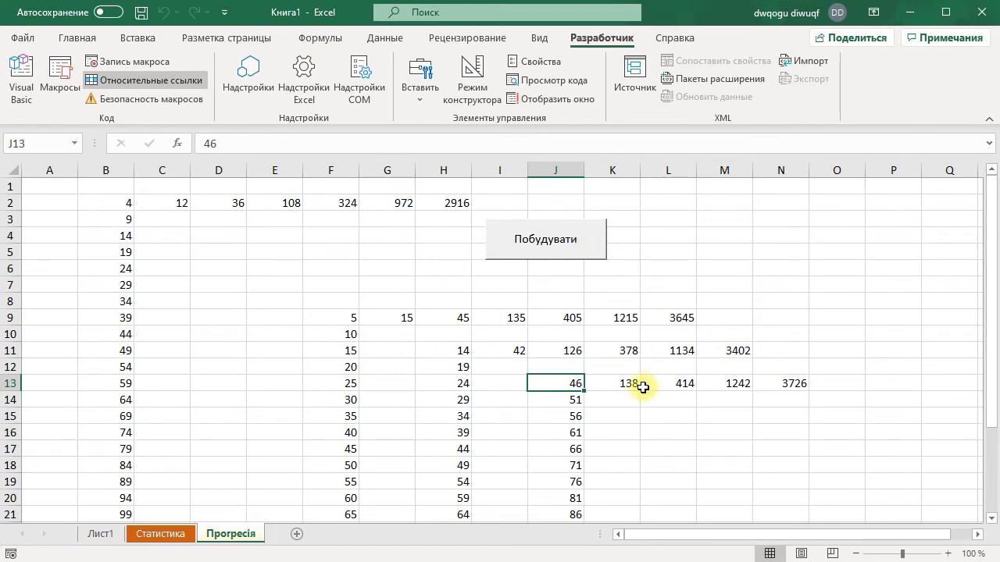
left_click(619, 419)
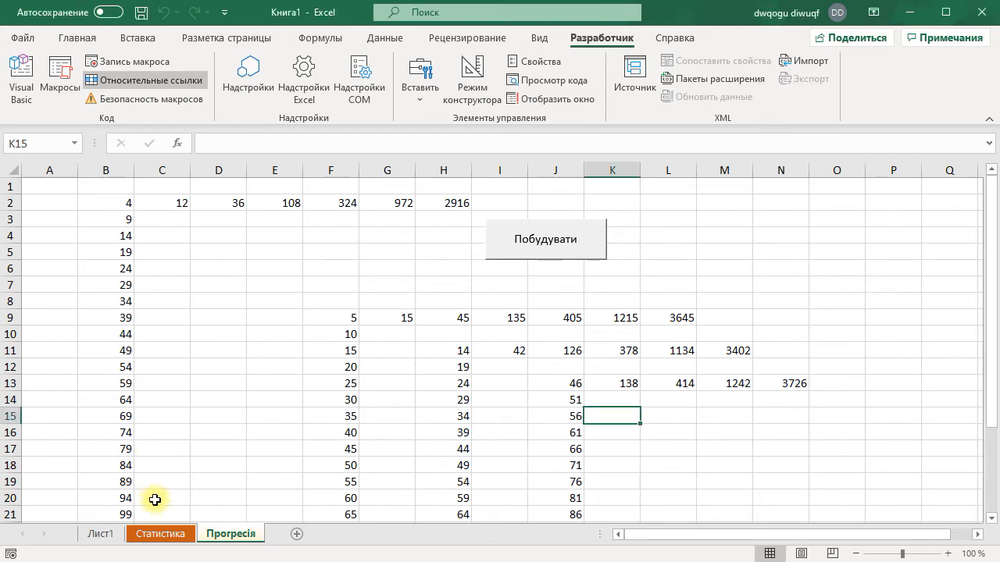
Insert a page break above row 14 of the Статистика sheet, before the II квартал table
left_click(160, 535)
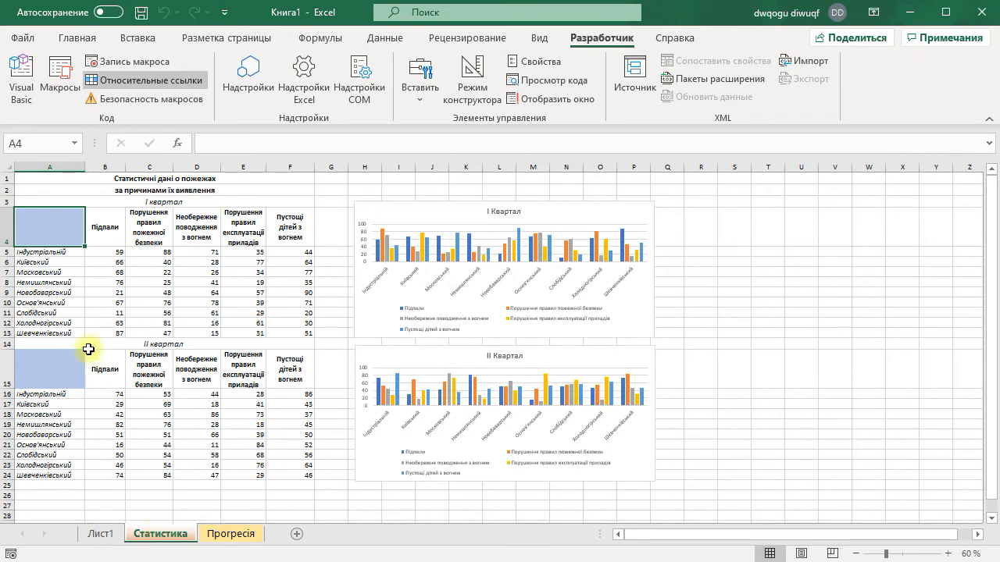
left_click(11, 341)
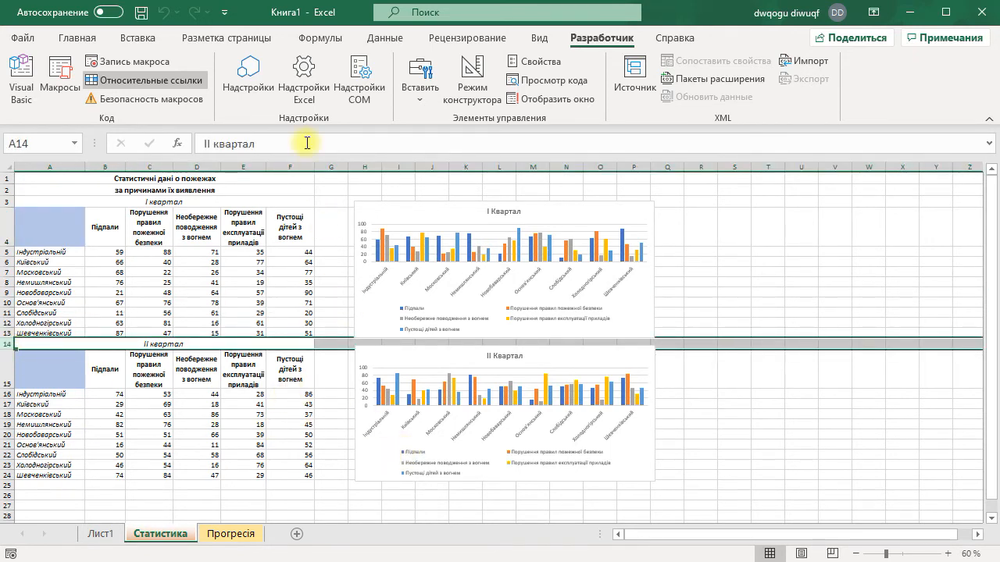
left_click(225, 37)
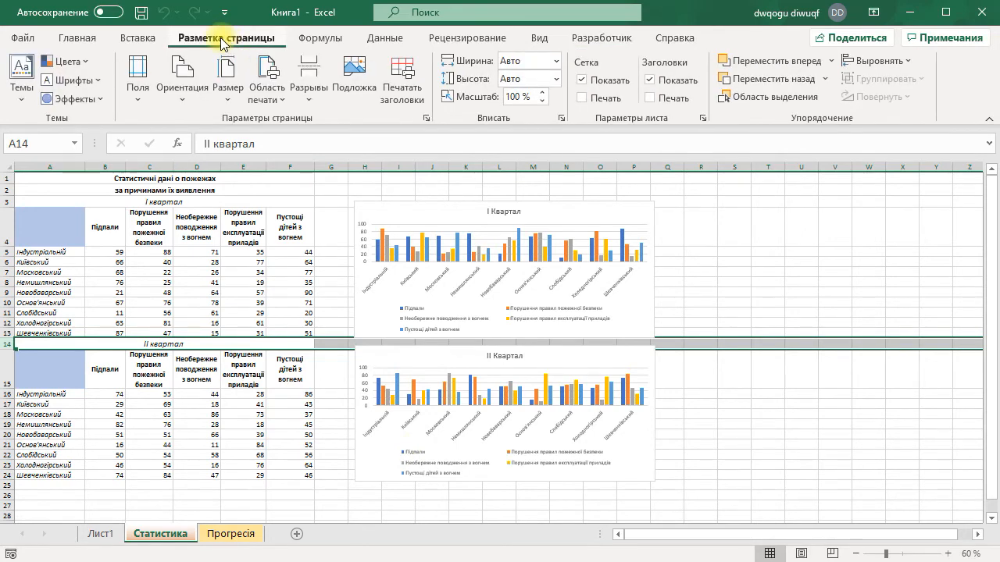
left_click(306, 100)
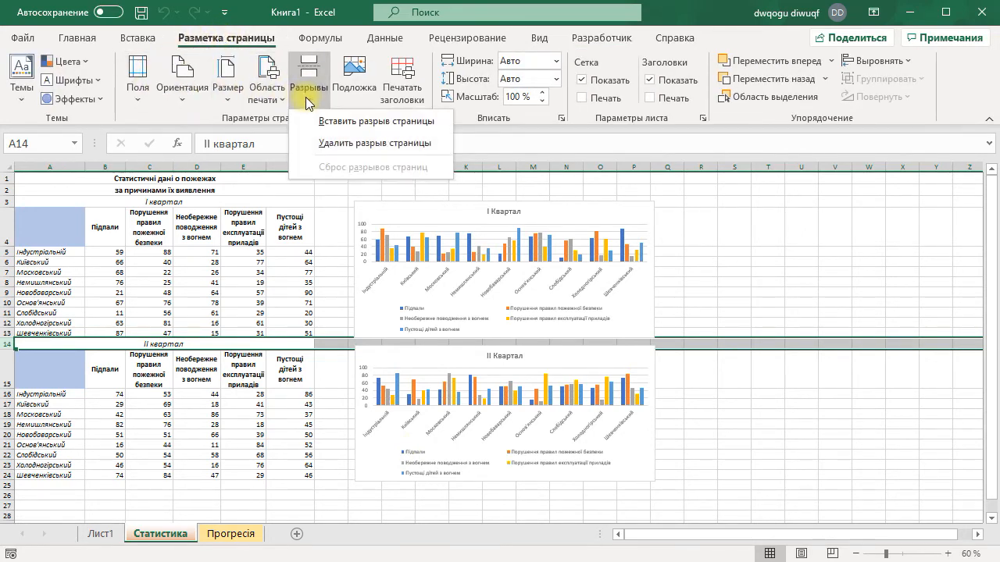
left_click(378, 122)
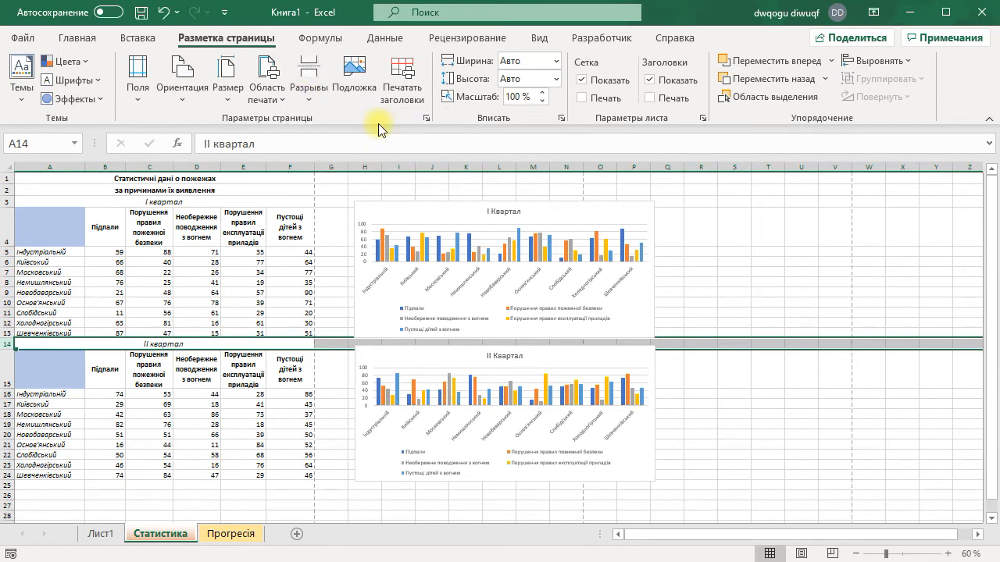
In Page Break Preview, move the I Квартал chart beside the first table and narrow it to fit within the page ending at column N
left_click(534, 39)
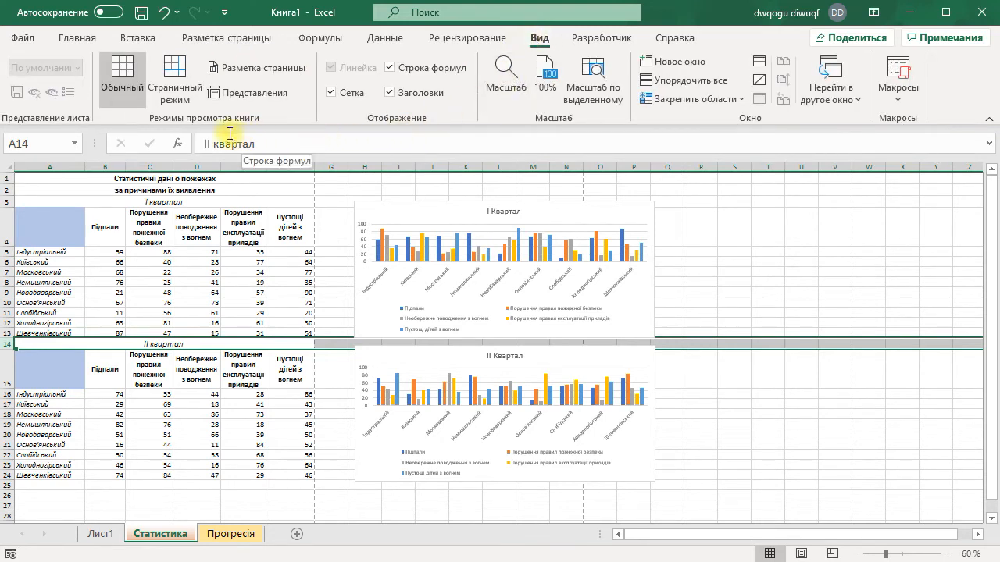
left_click(193, 74)
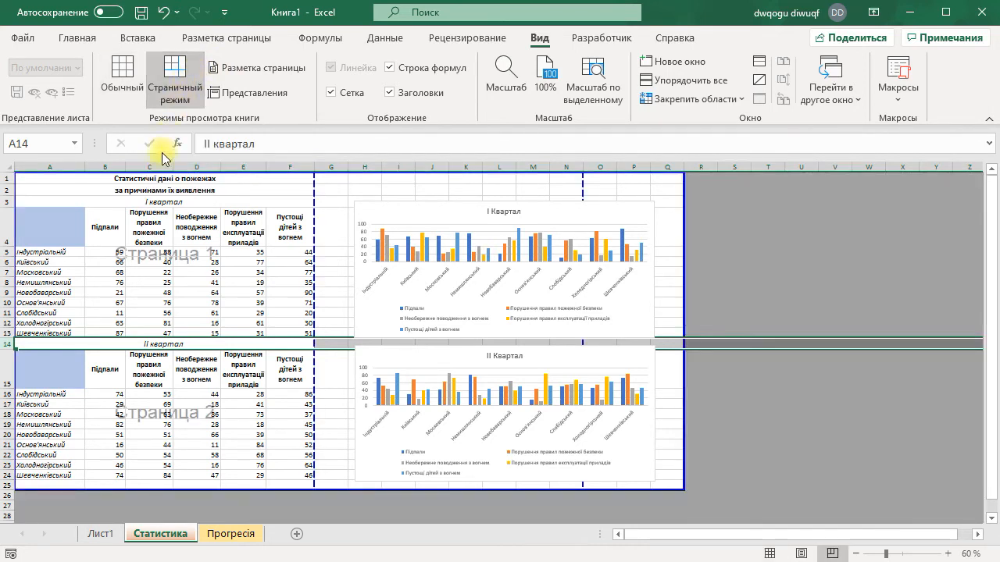
left_click(371, 307)
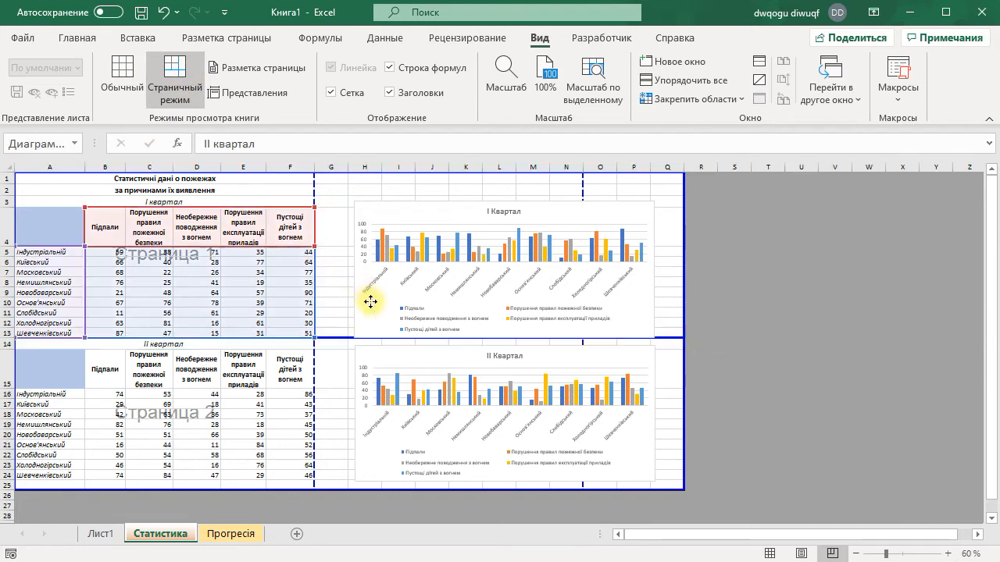
left_click_drag(369, 308, 334, 298)
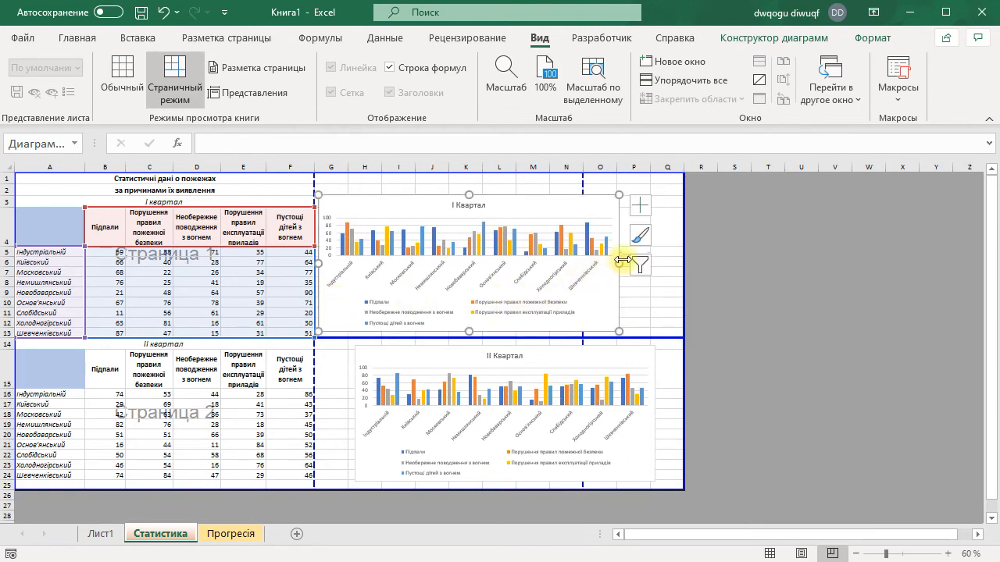
left_click_drag(618, 263, 579, 263)
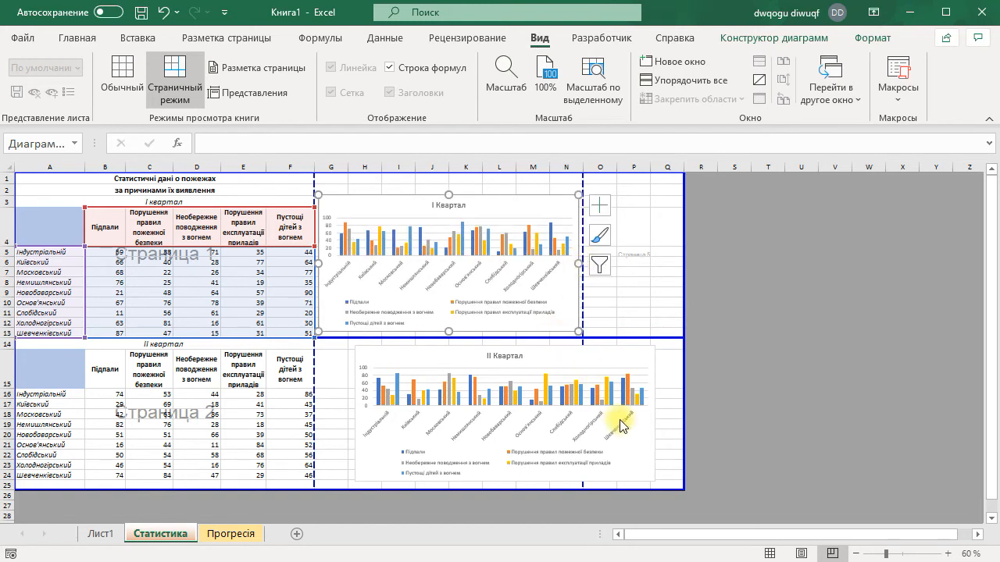
Move the II Квартал chart beside the second table and narrow it to fit within the page ending at column N
left_click(631, 443)
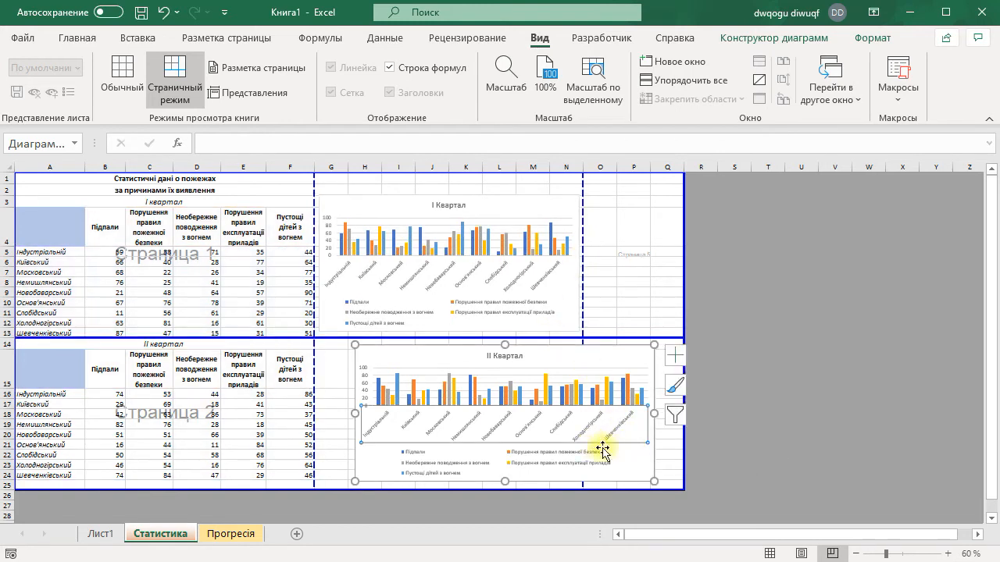
left_click_drag(638, 457, 602, 455)
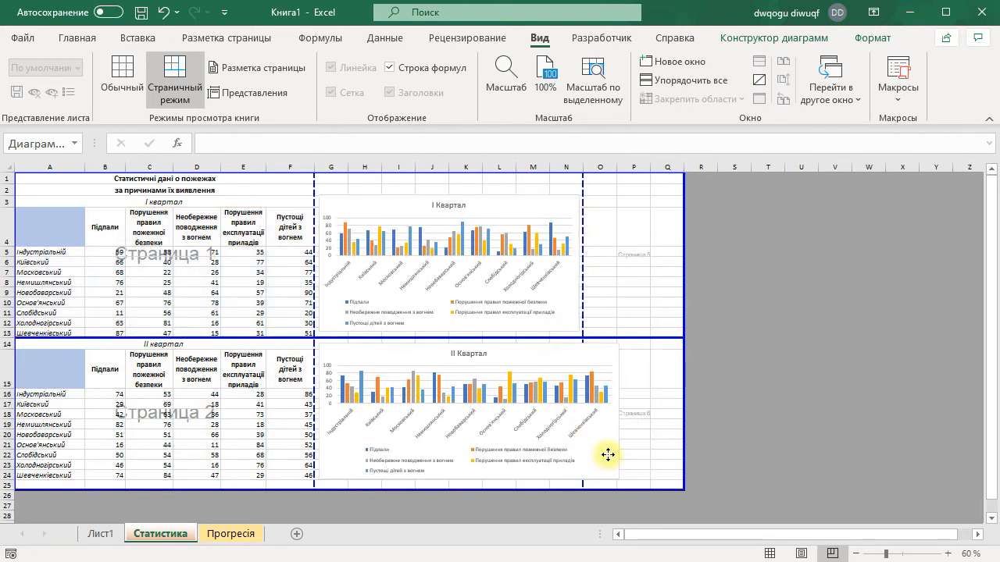
left_click_drag(611, 410, 578, 402)
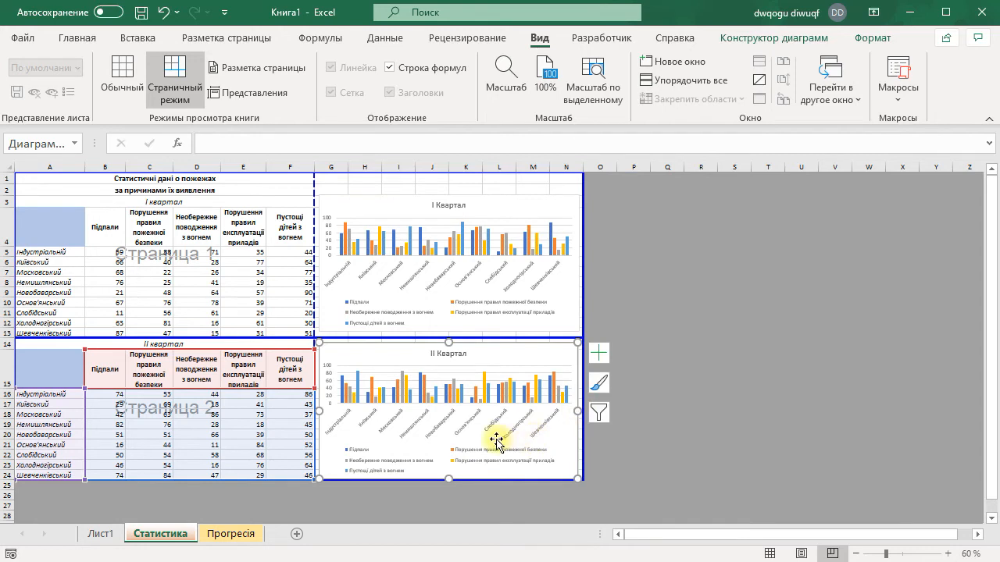
left_click(196, 271)
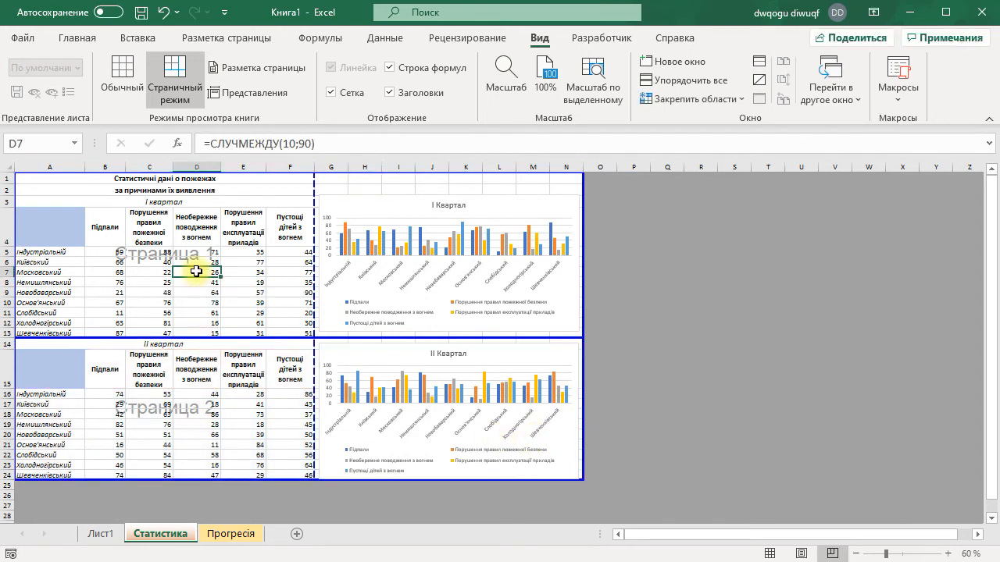
Examine how the Статистика tables and charts fall on the pages in Page Layout view, and return to Page Break Preview
left_click(225, 72)
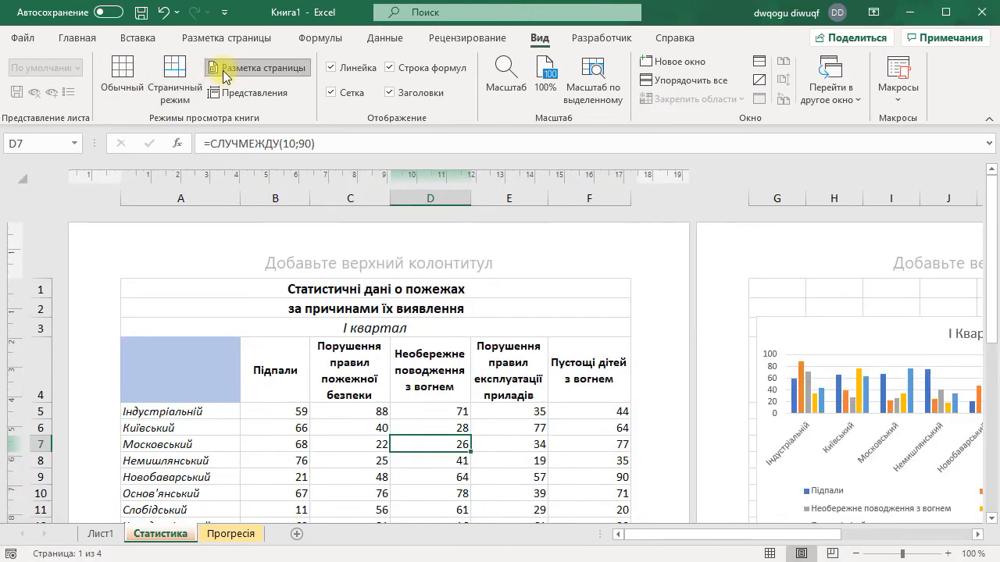
scroll(558, 330, "down", 3)
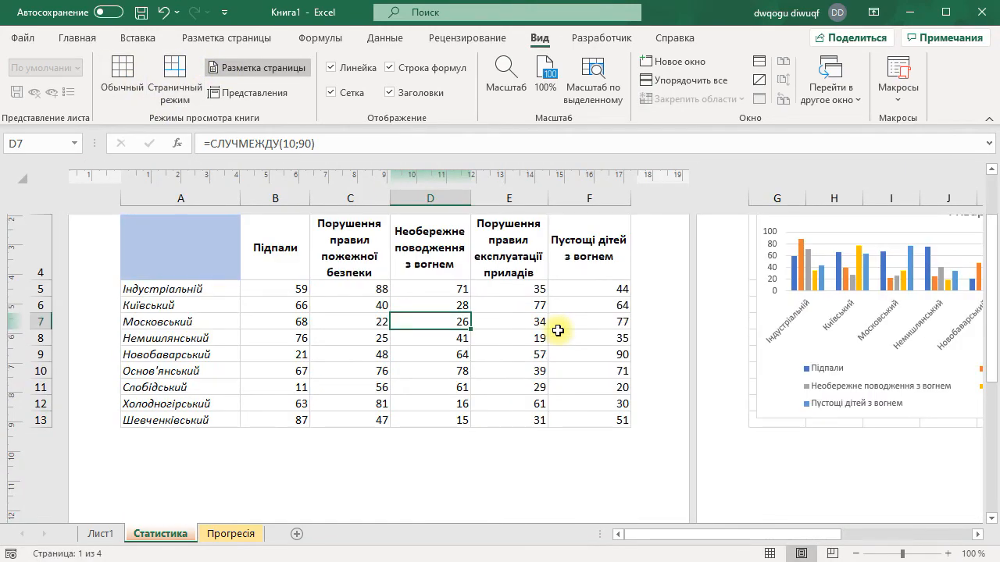
scroll(557, 331, "up", 3)
left_click_drag(655, 542, 739, 536)
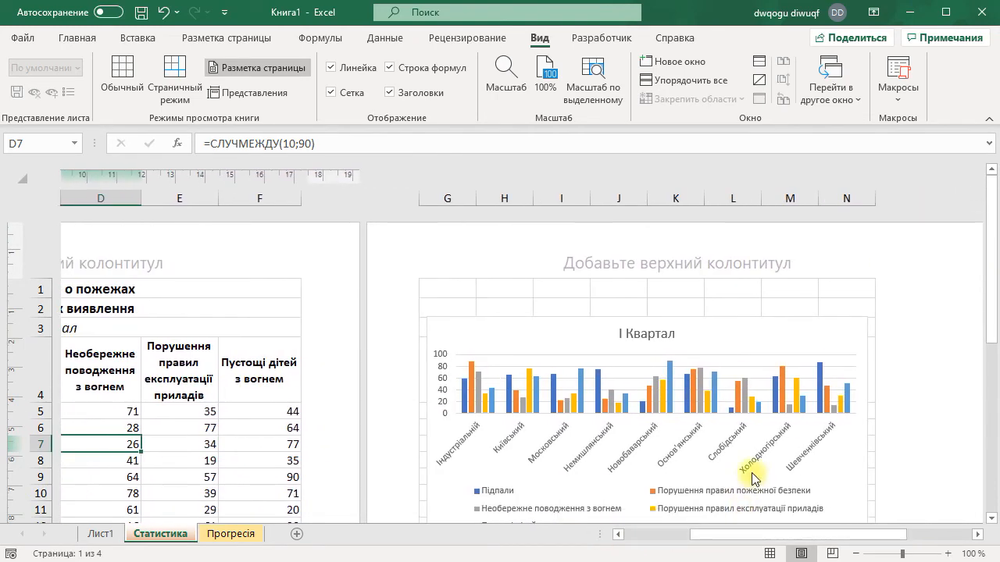
scroll(751, 475, "down", 6)
scroll(751, 475, "up", 6)
left_click_drag(735, 536, 647, 536)
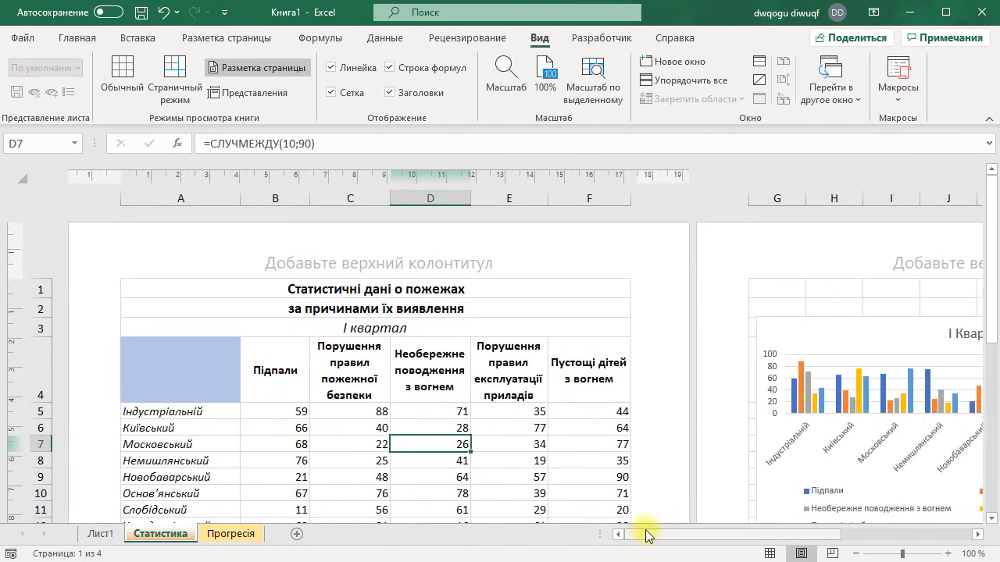
left_click(184, 73)
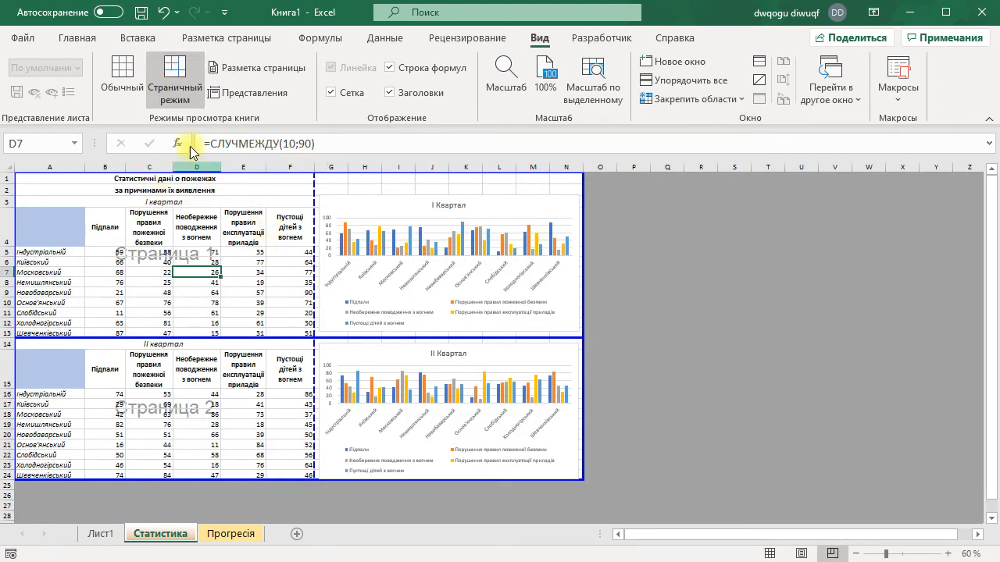
Review all four pages of the Статистика sheet in the print preview and return to the worksheet
left_click(24, 40)
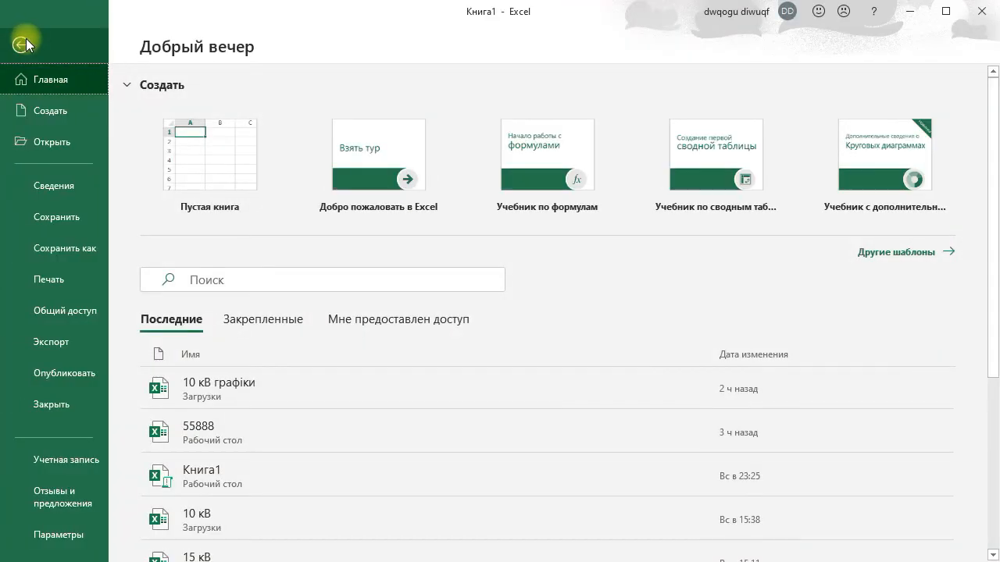
left_click(59, 274)
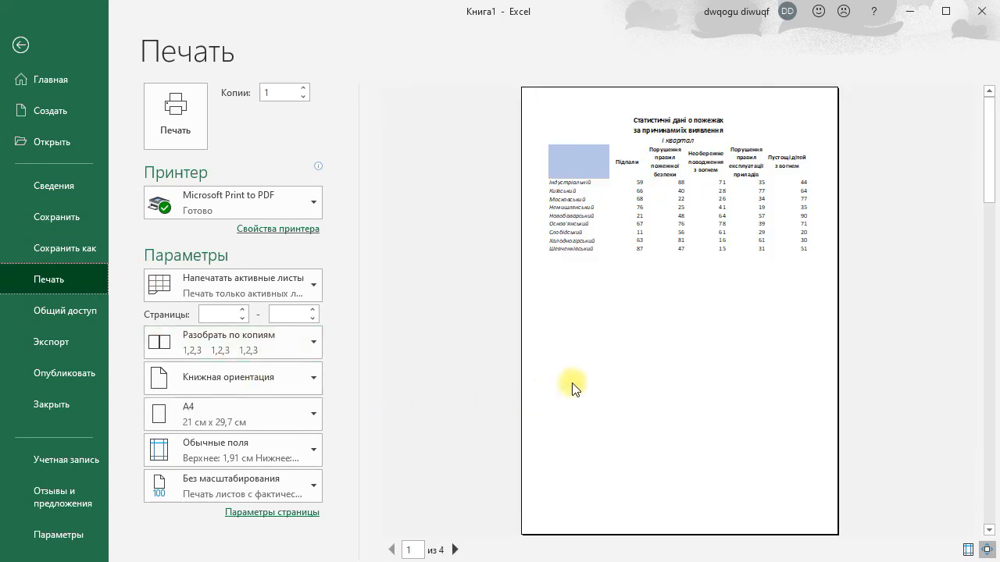
left_click(455, 550)
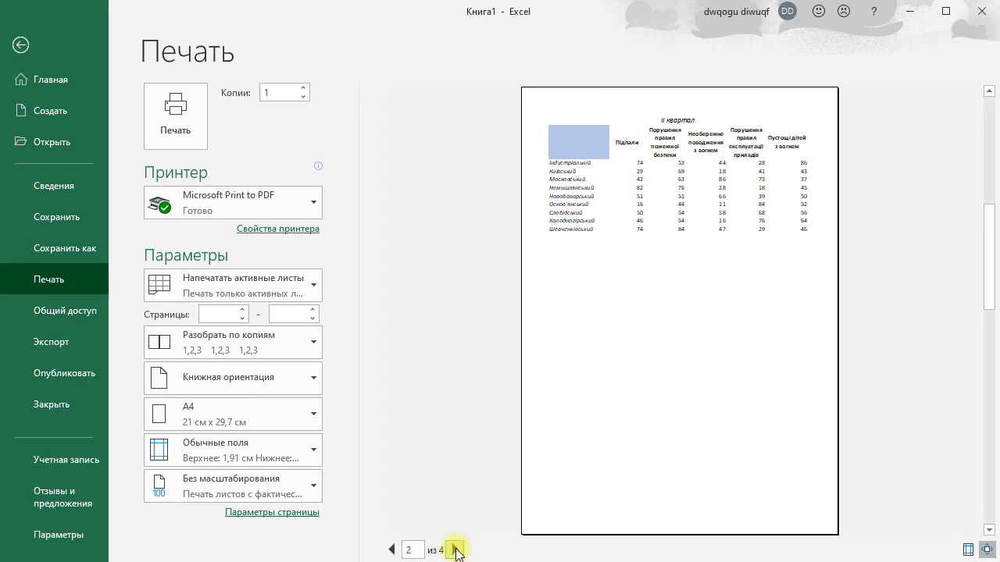
left_click(455, 550)
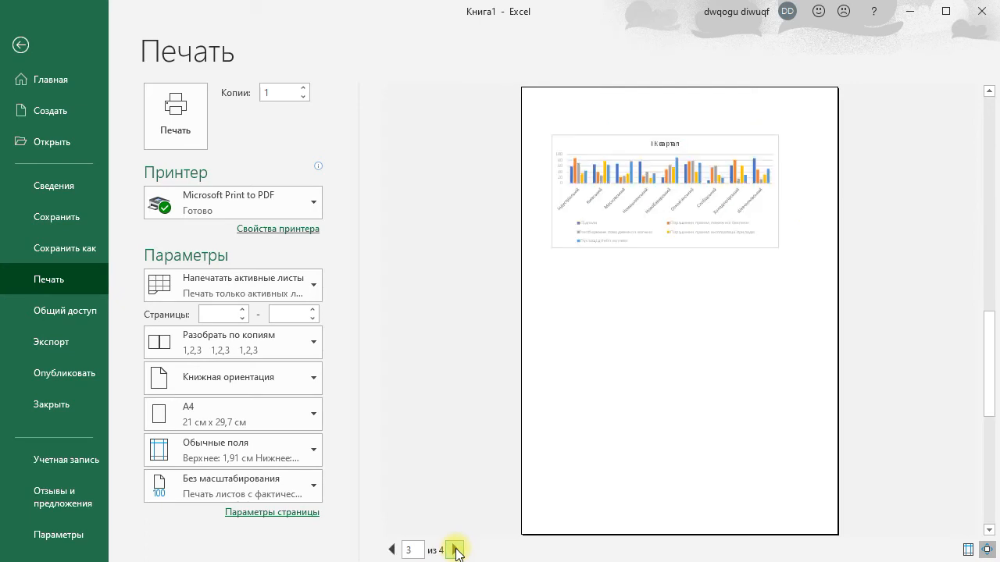
left_click(455, 550)
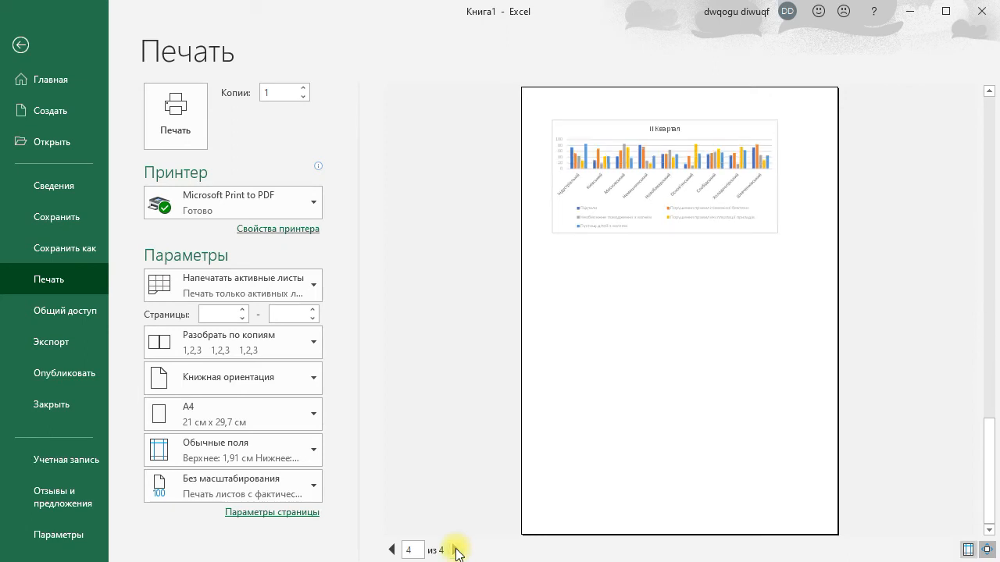
left_click(392, 549)
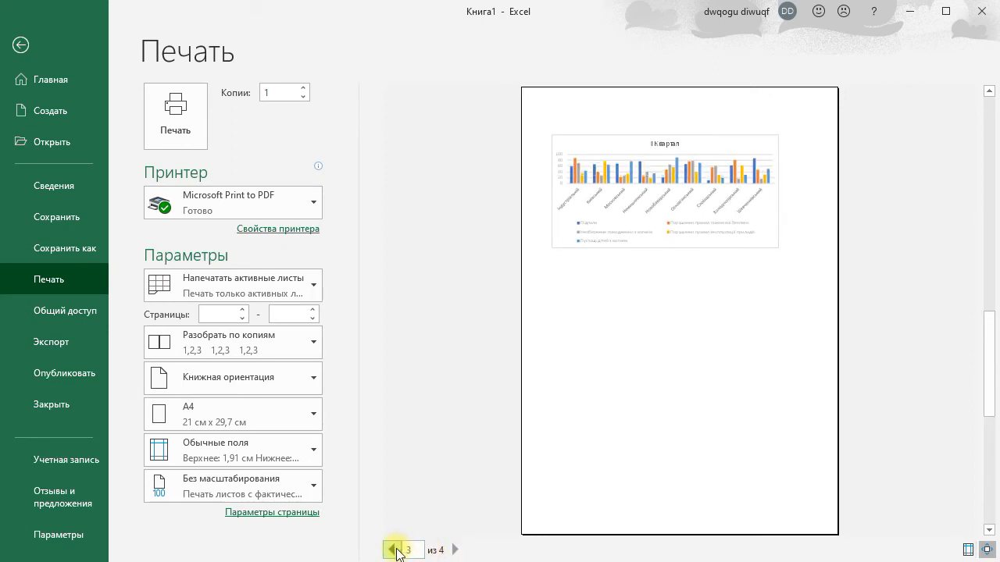
left_click(393, 550)
left_click(392, 550)
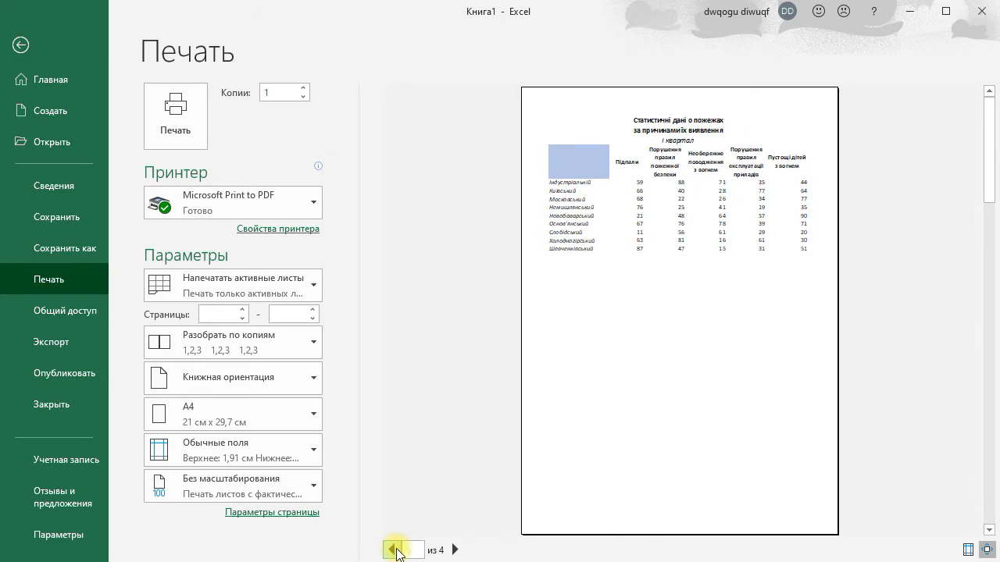
left_click(24, 47)
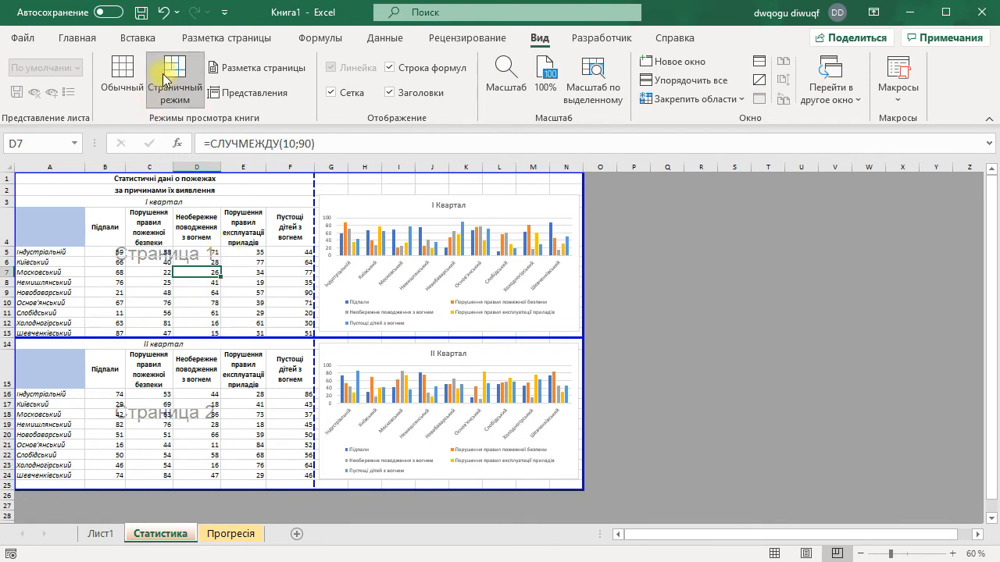
In Page Setup, choose landscape orientation and centre the content horizontally and vertically on the page
left_click(225, 36)
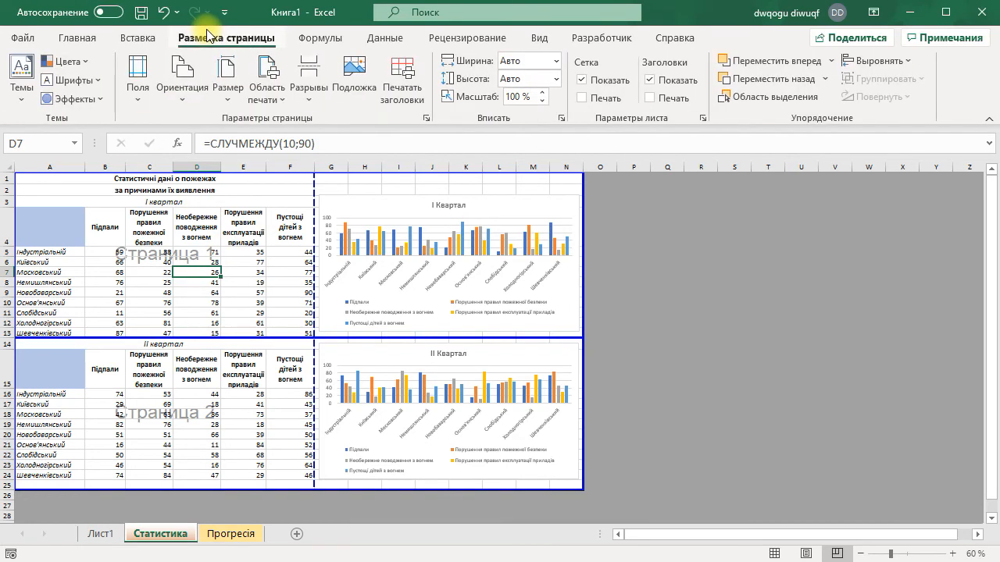
left_click(427, 119)
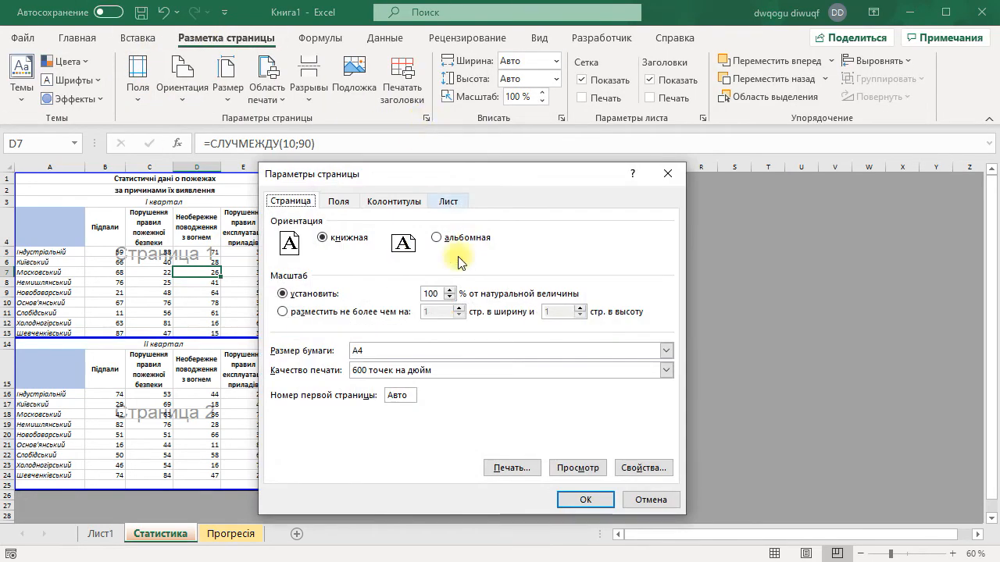
left_click(437, 238)
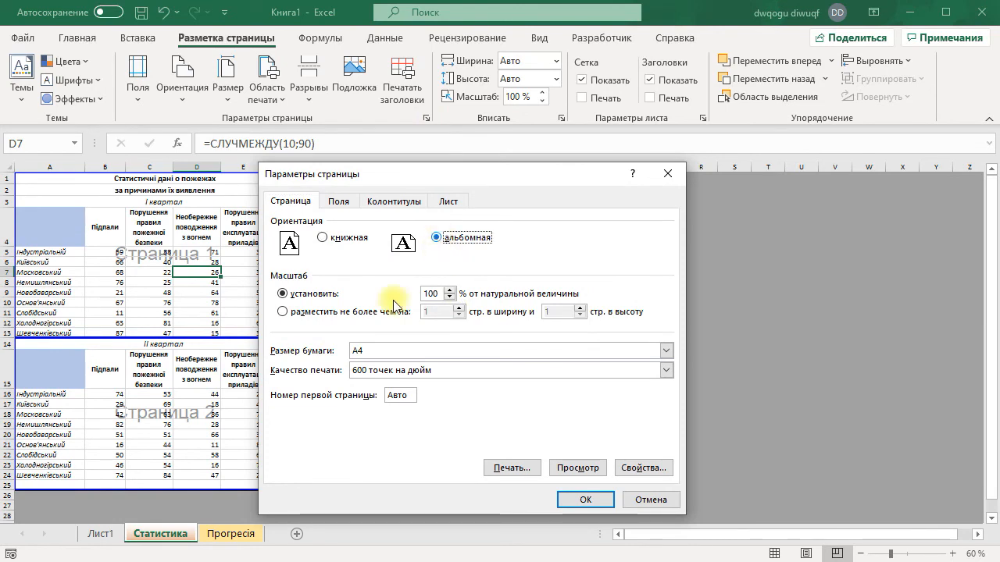
left_click(342, 205)
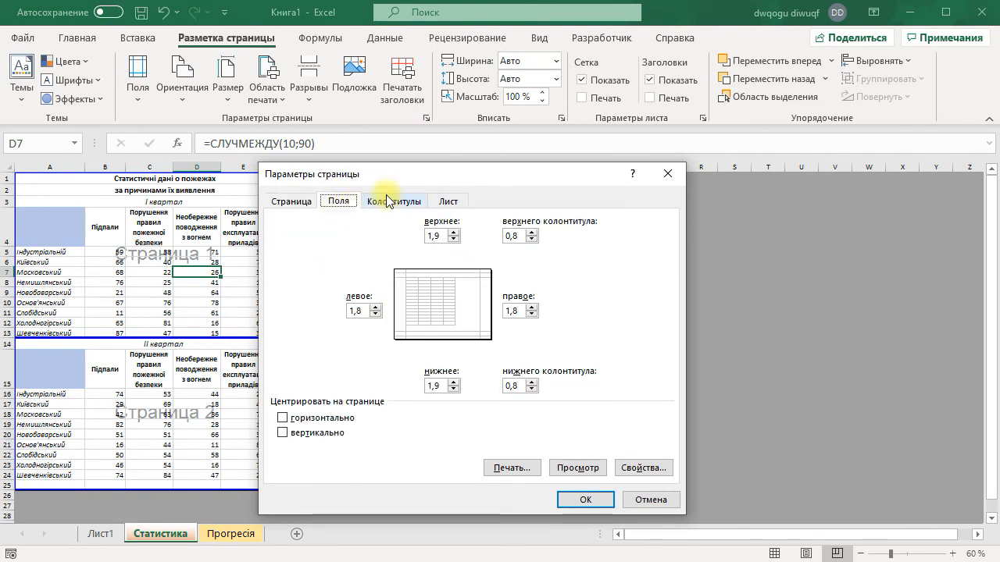
left_click(282, 418)
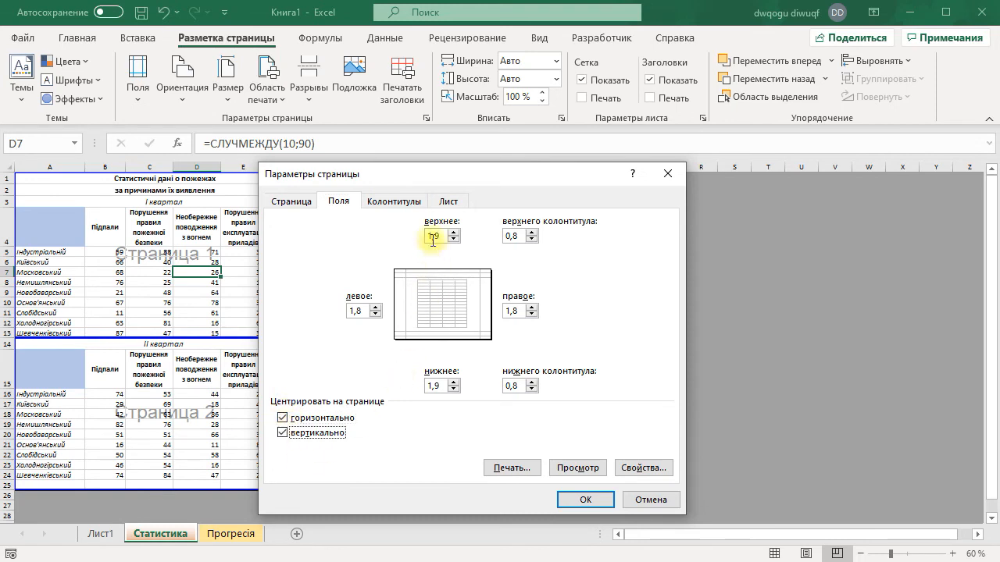
Set the page header to the "Страница 1 из ?" format, with the footer at (нет)
left_click(410, 204)
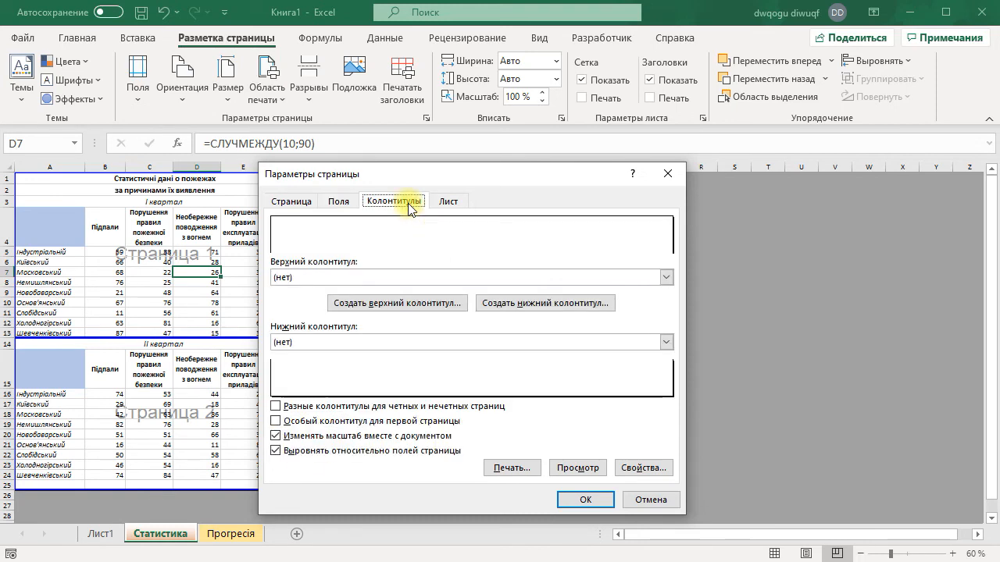
left_click(664, 280)
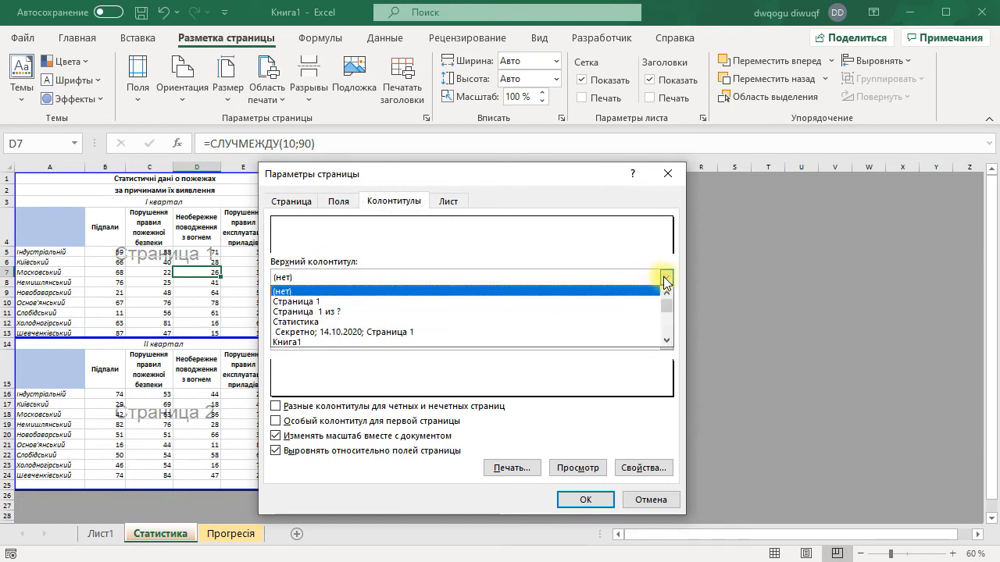
left_click(633, 311)
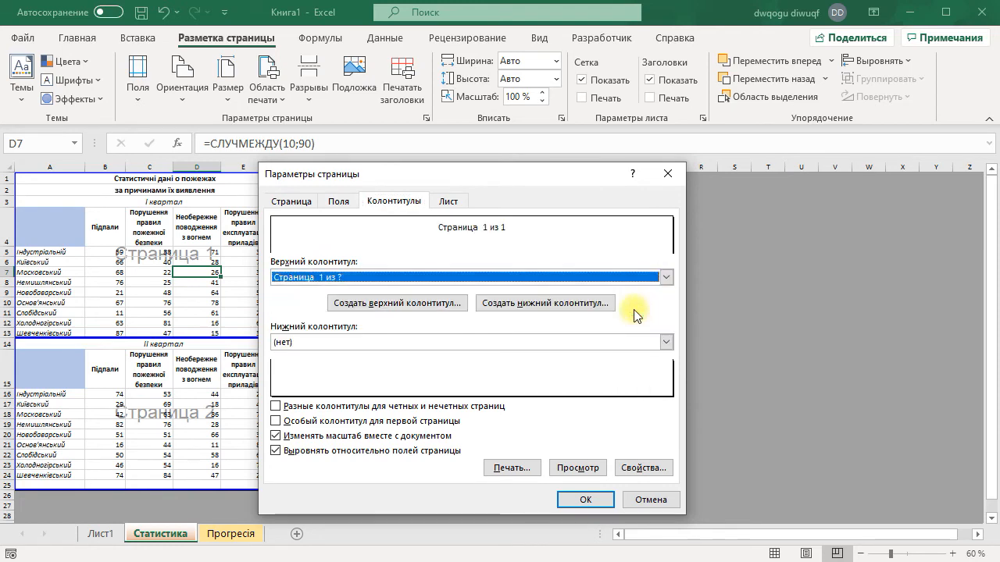
left_click(667, 343)
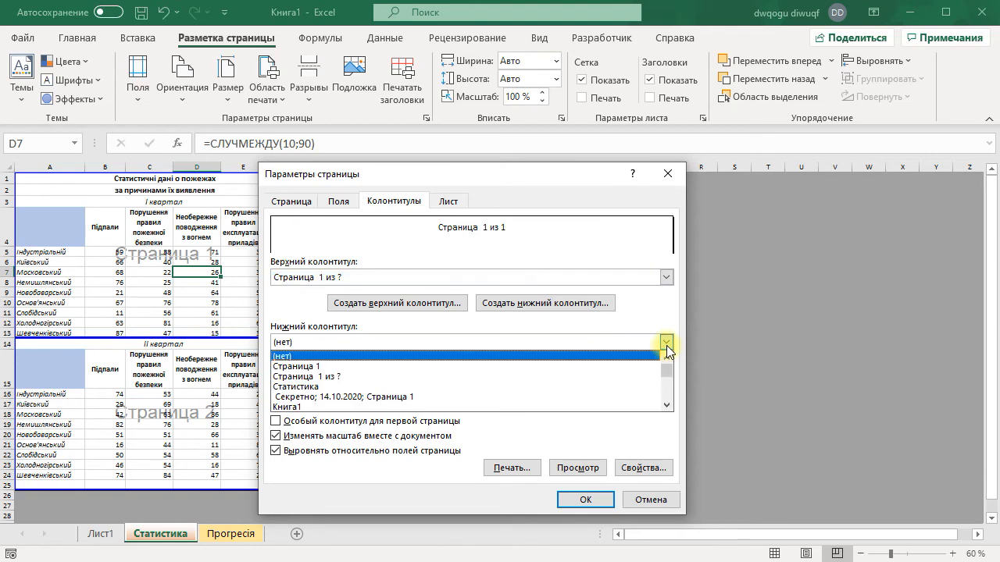
left_click(666, 345)
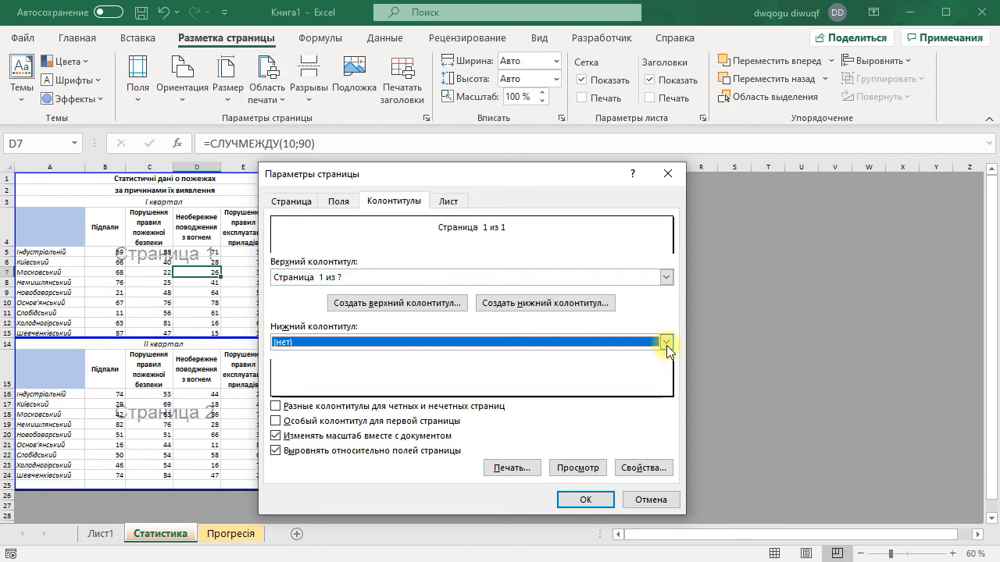
Set rows $1:$2 as the title rows repeated on every printed page and apply the page setup
left_click(447, 201)
left_click(425, 273)
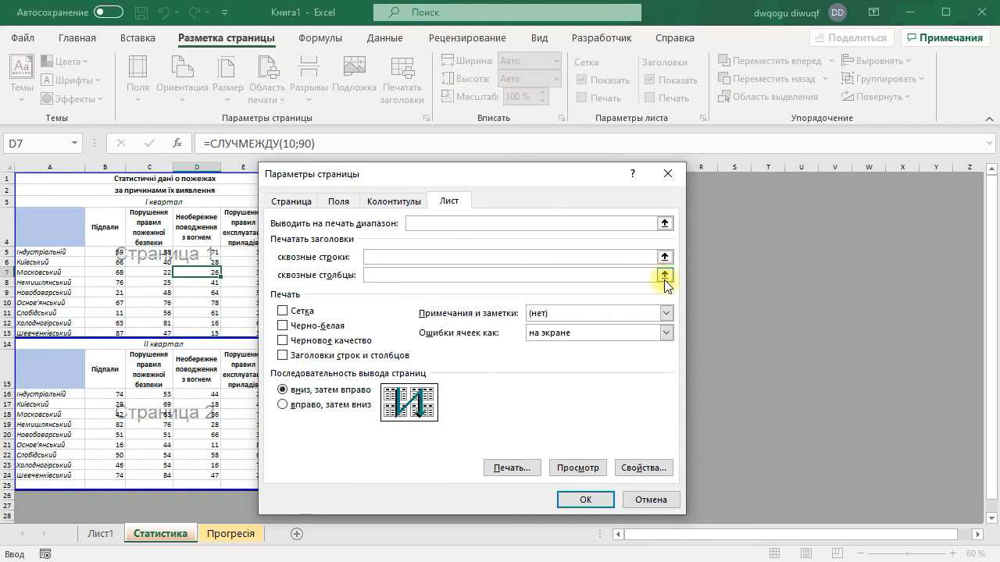
left_click(663, 258)
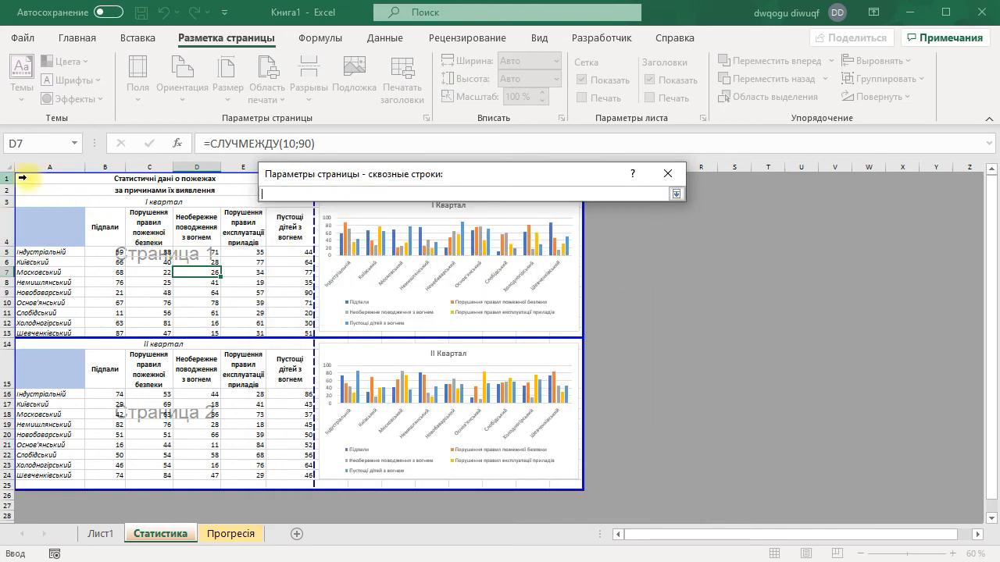
left_click_drag(12, 176, 12, 187)
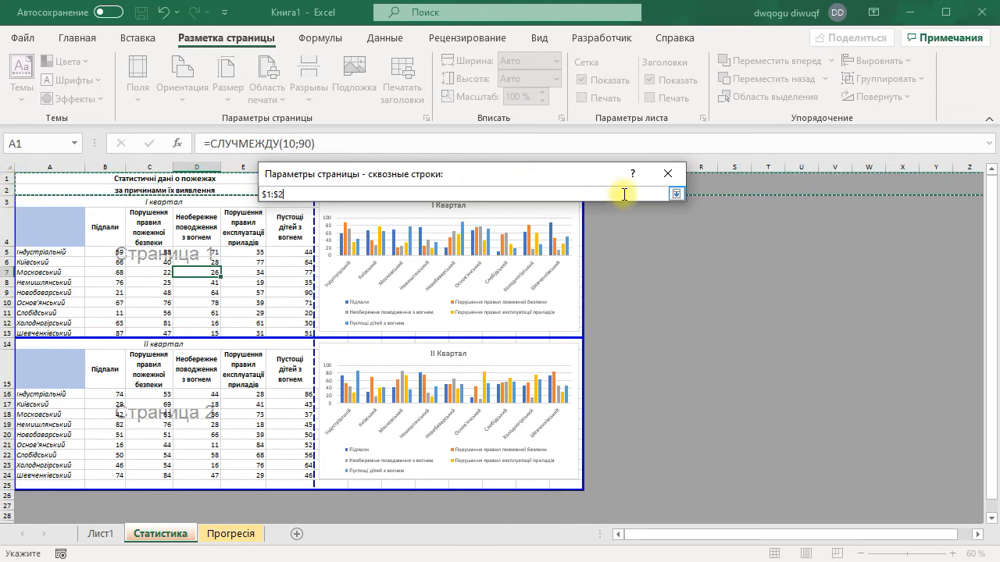
left_click(677, 193)
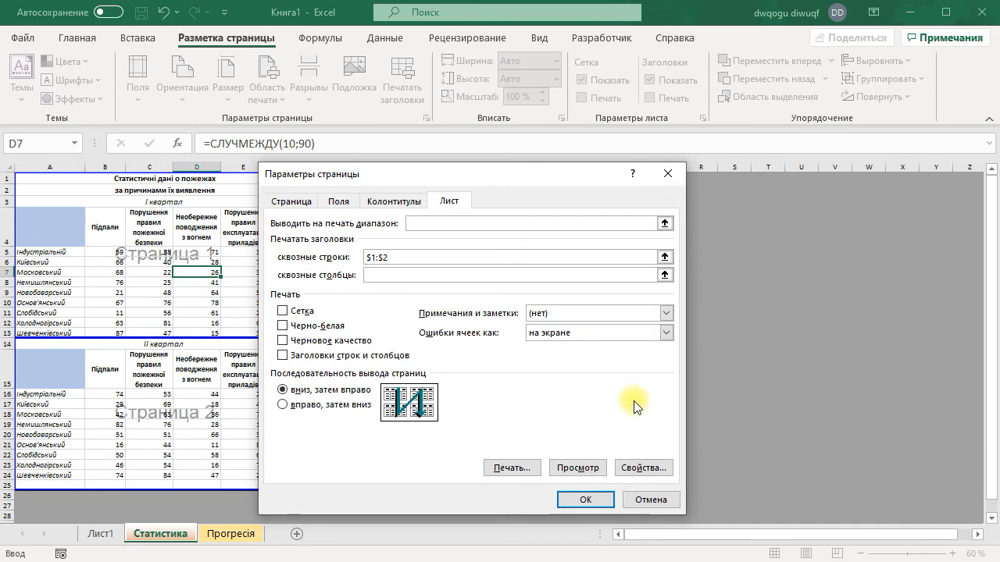
left_click(586, 500)
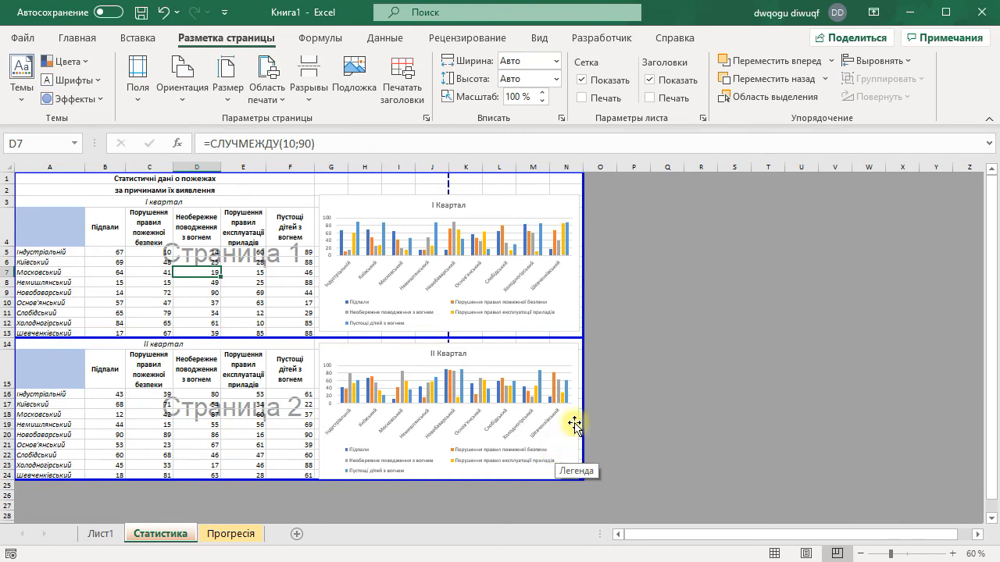
Extend the print area to column W and move and widen the I Квартал chart to span columns K to W above row 14
left_click_drag(584, 333, 885, 335)
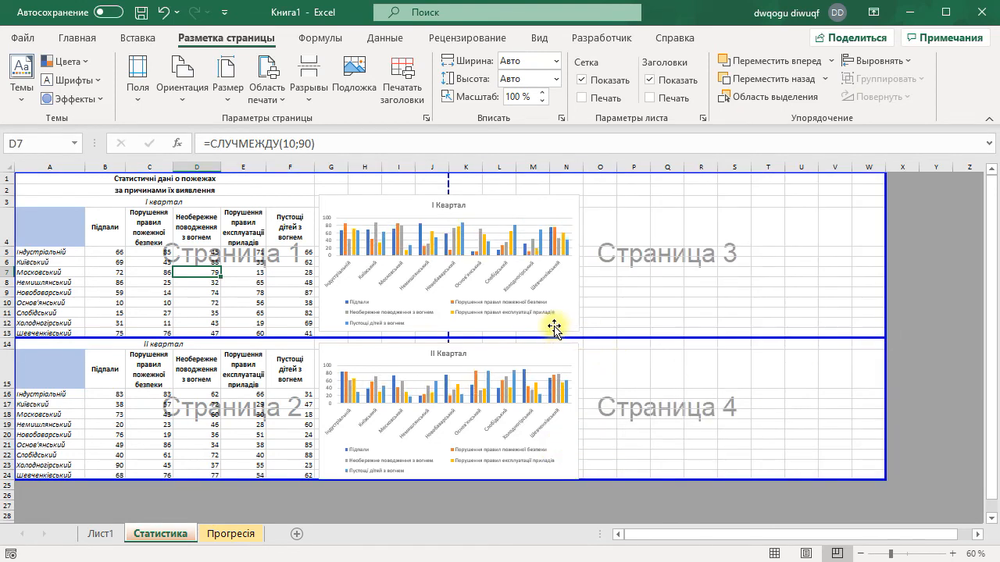
left_click_drag(557, 324, 698, 313)
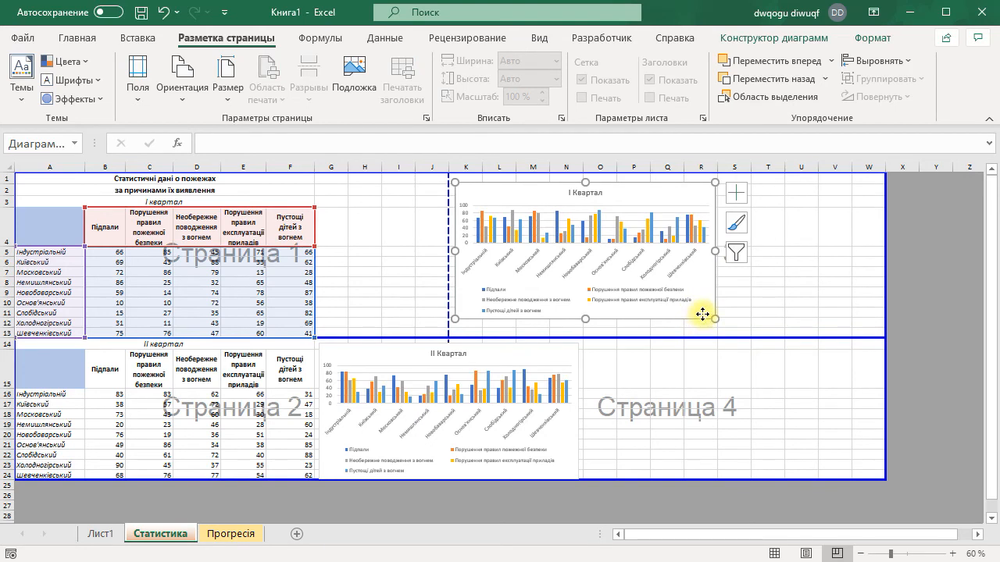
left_click_drag(703, 314, 698, 328)
left_click_drag(716, 268, 871, 268)
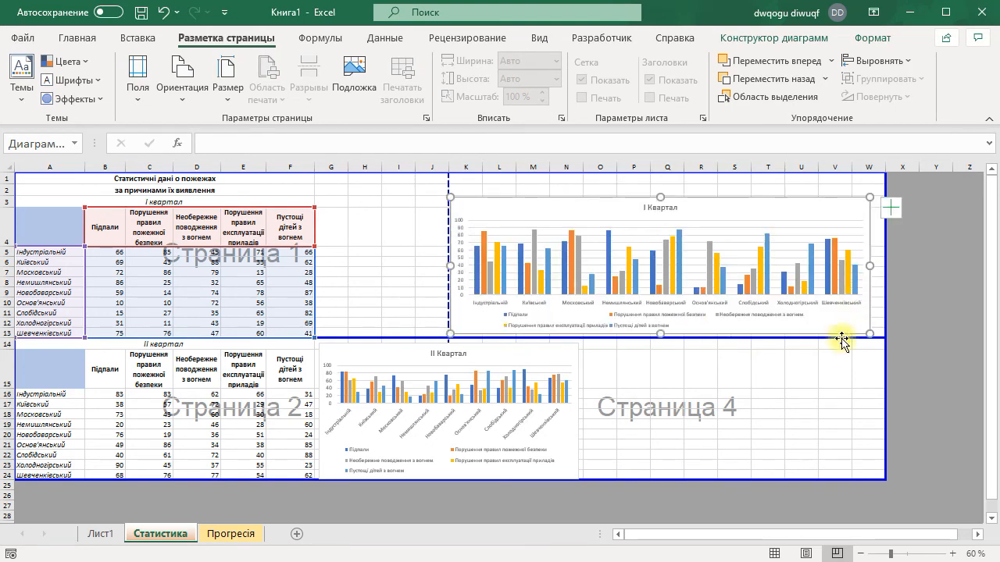
Move the II Квартал chart beside its table and widen it to span columns K to W in rows 14 to 24
left_click_drag(573, 449, 704, 446)
left_click_drag(713, 411, 867, 411)
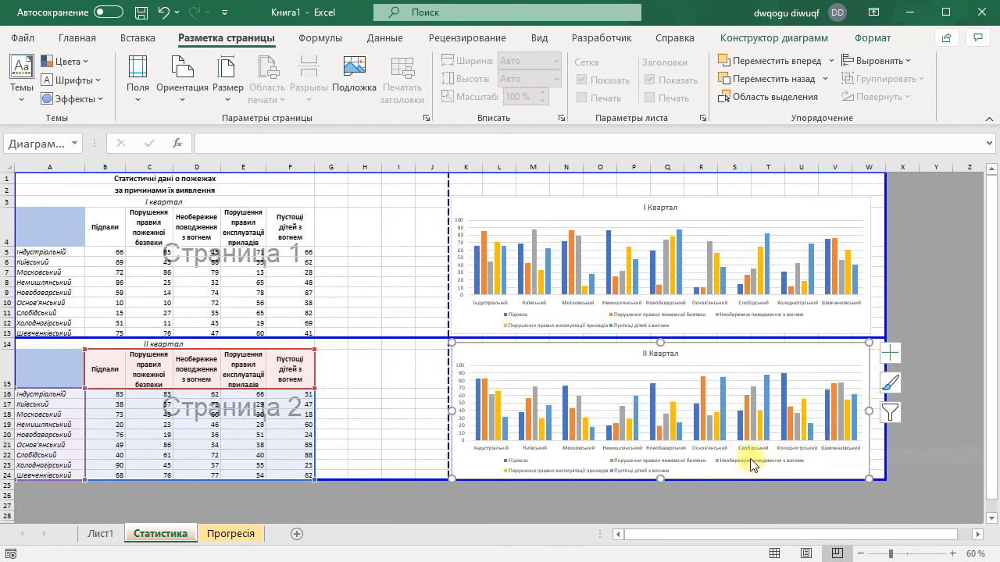
Examine the print preview of the Статистика sheet, checking the table and chart pages forward and back to page 1
left_click(23, 38)
left_click(49, 278)
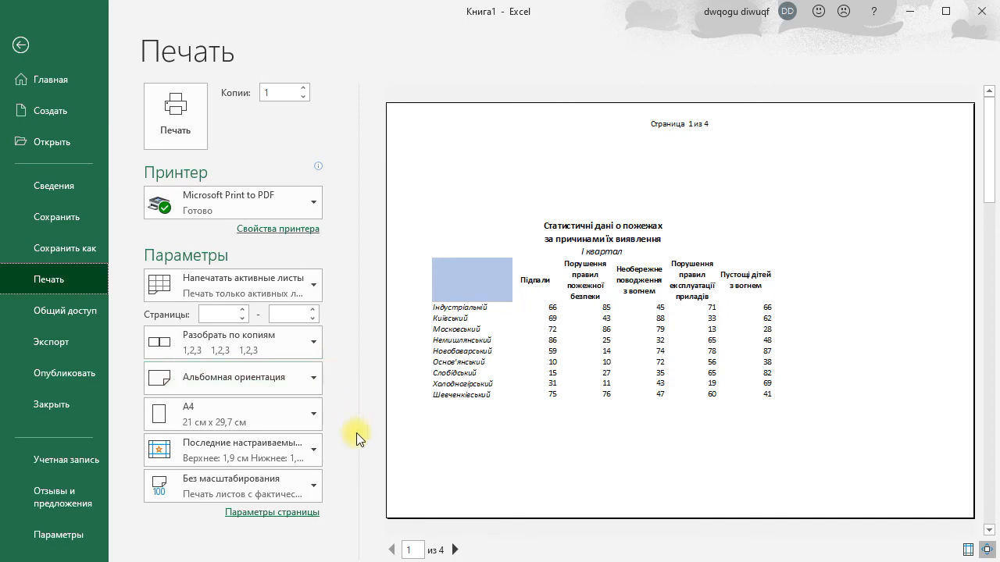
left_click(455, 550)
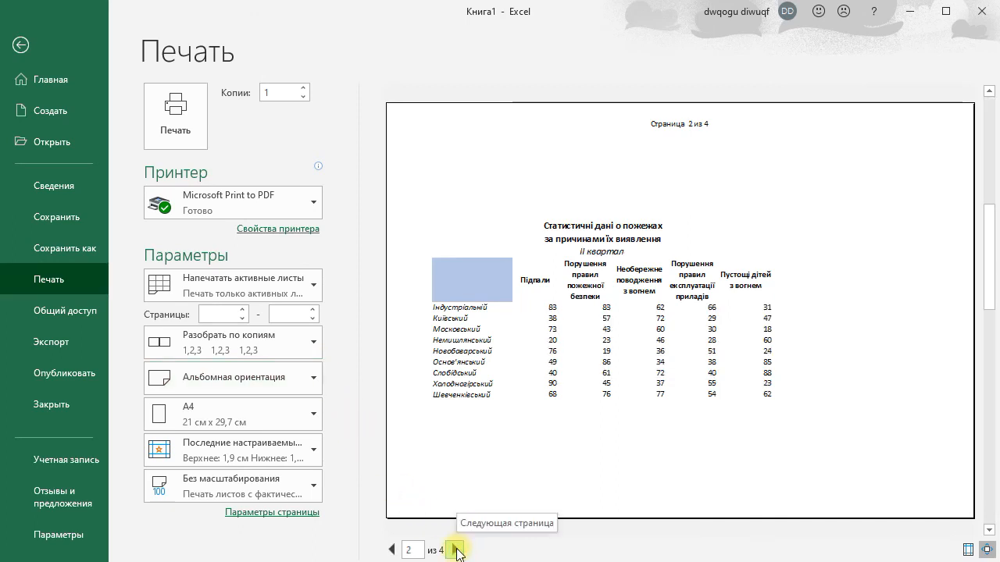
left_click(455, 550)
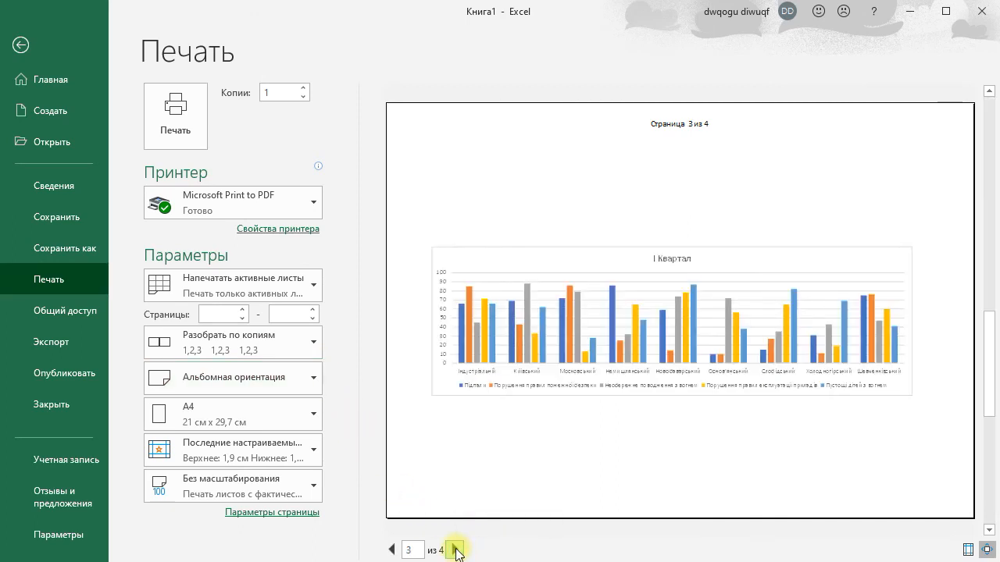
left_click(456, 550)
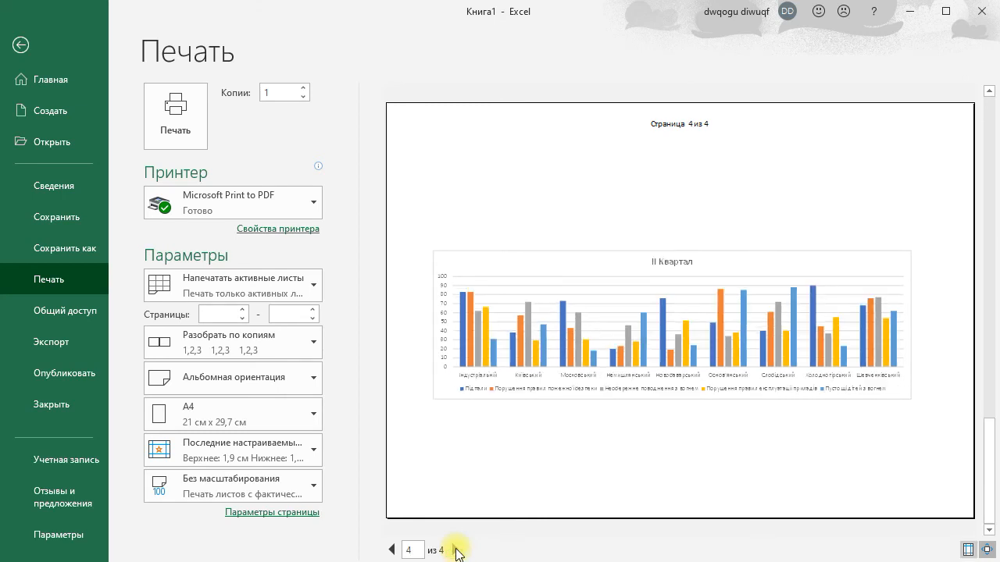
left_click(391, 550)
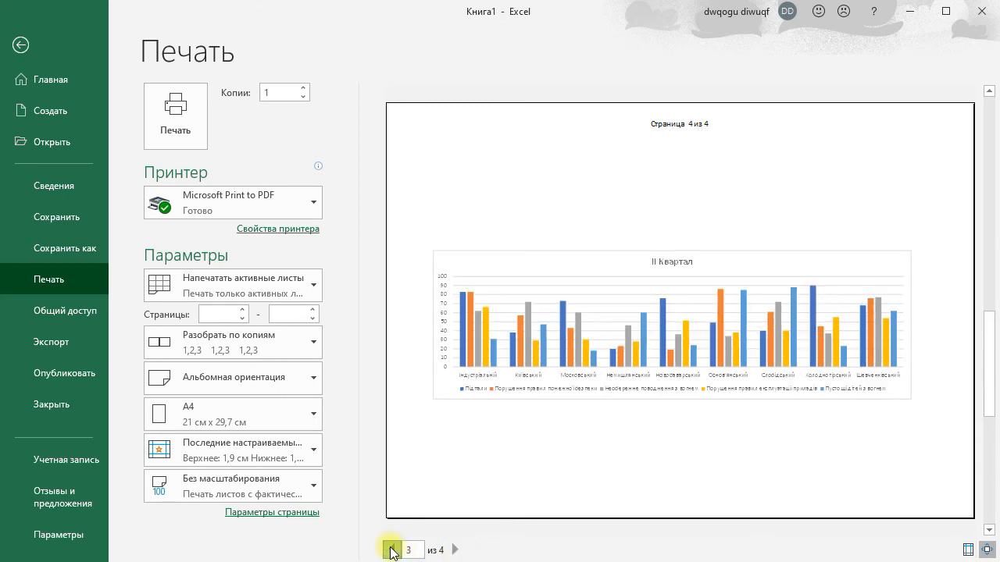
left_click(391, 550)
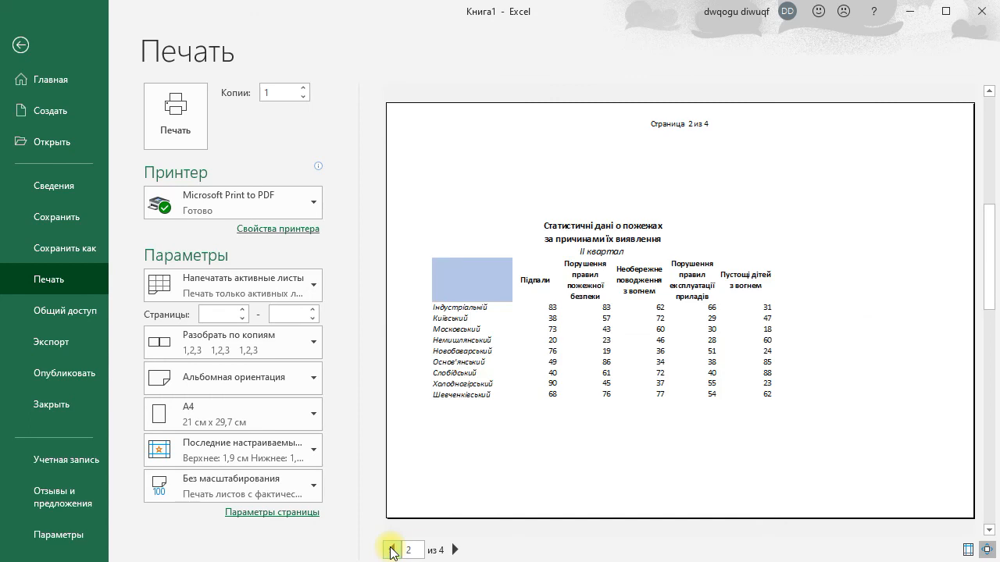
left_click(391, 550)
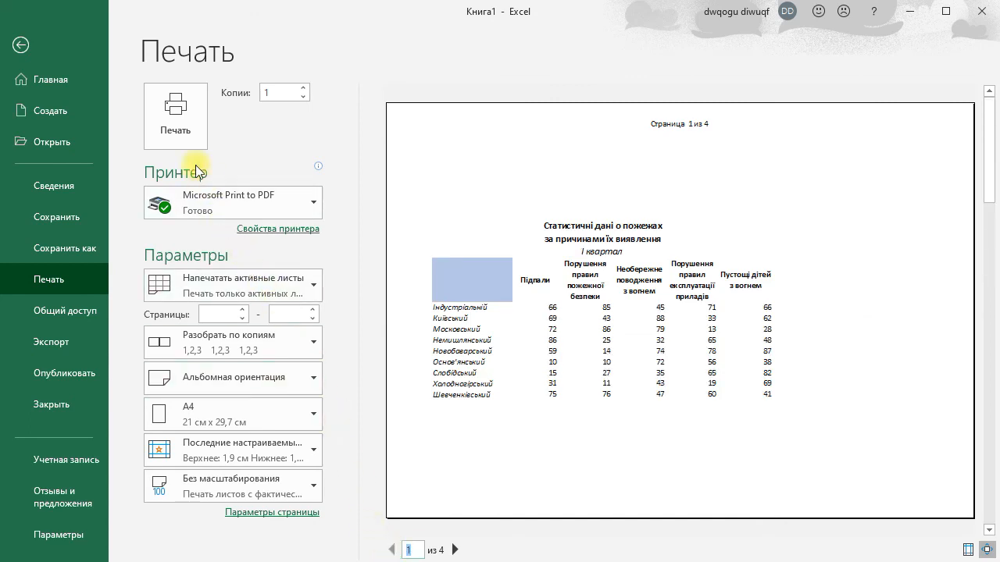
Print the active sheet with Microsoft Print to PDF, saving the output as Статистика in the Документы folder
left_click(183, 125)
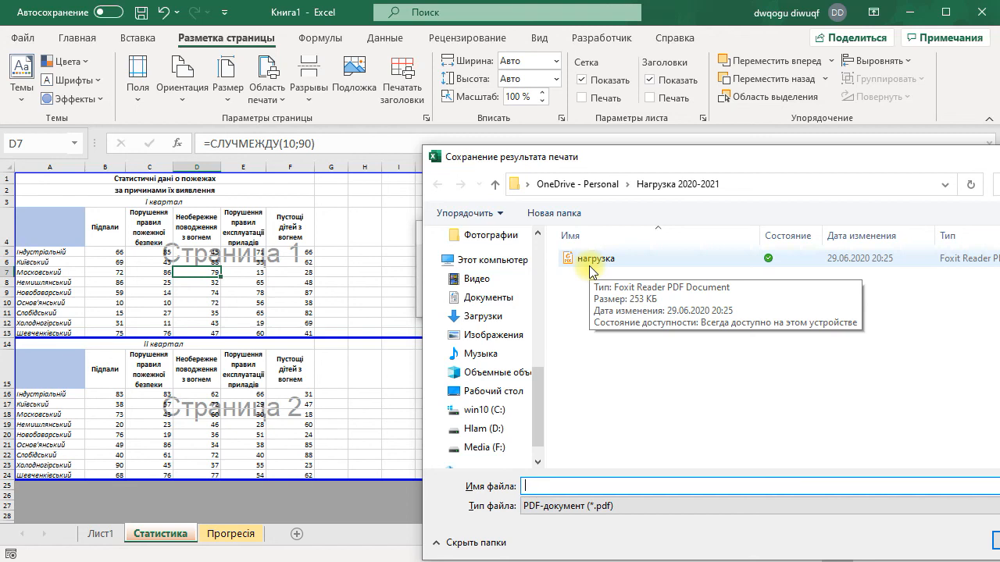
type("Статистика")
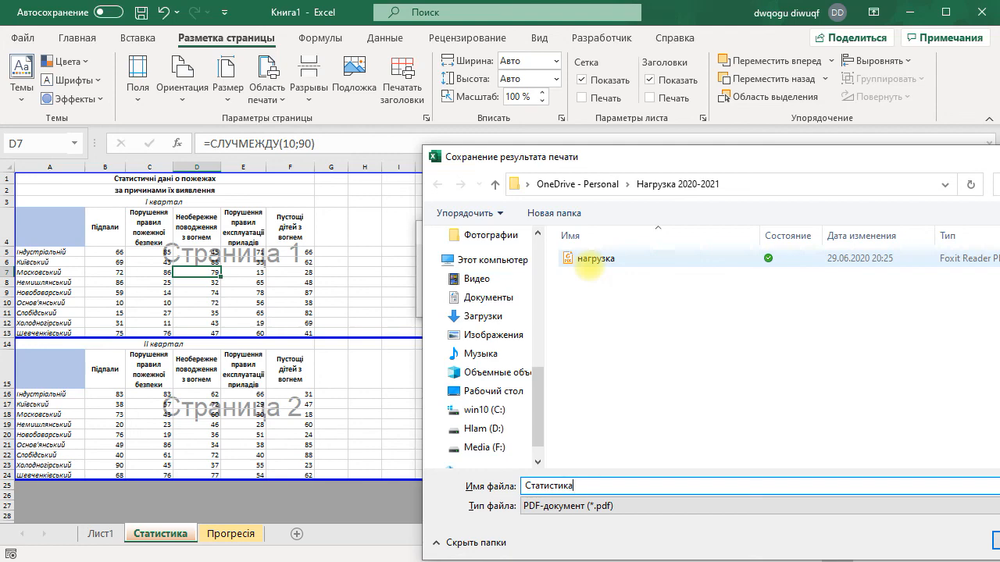
left_click(996, 541)
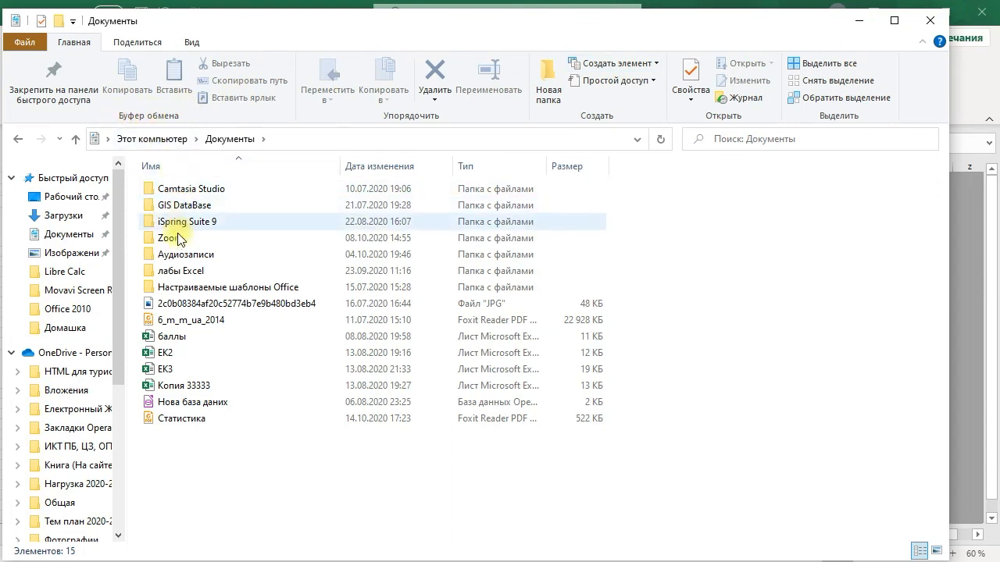
Open the Статистика PDF from the Документы folder in Foxit Reader and examine the headers, tables and charts on all its pages
left_click(184, 421)
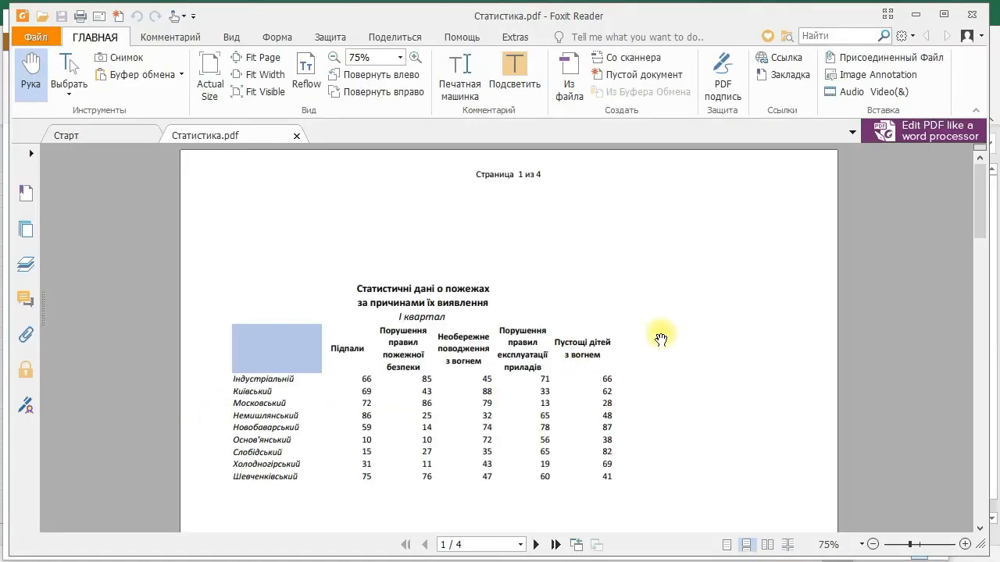
scroll(661, 338, "down", 5)
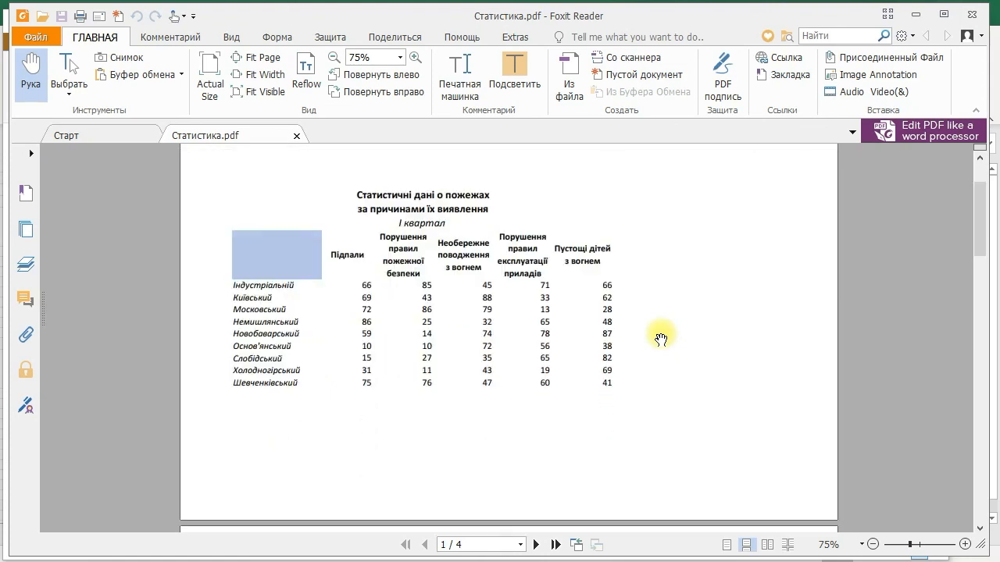
scroll(661, 338, "down", 5)
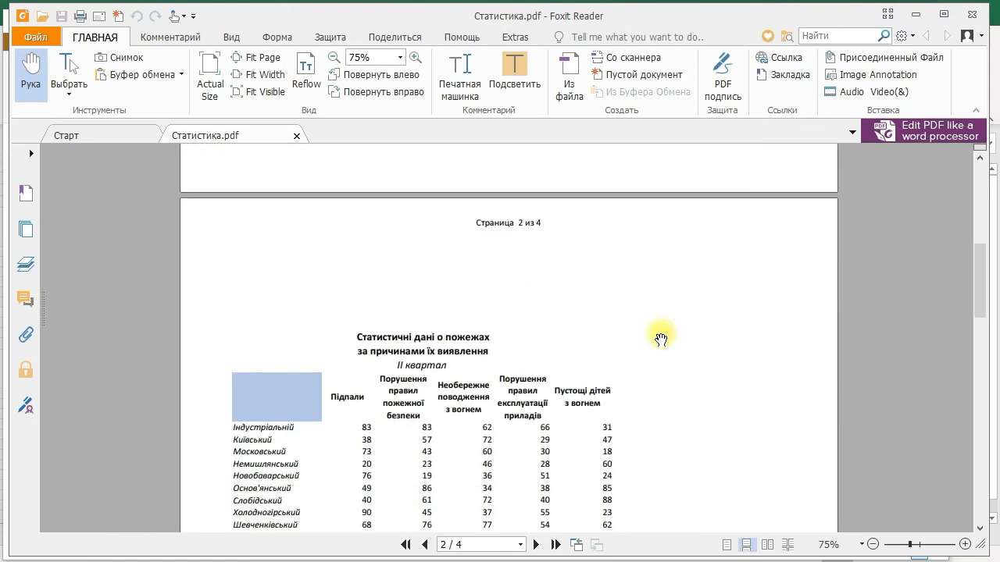
scroll(661, 338, "down", 5)
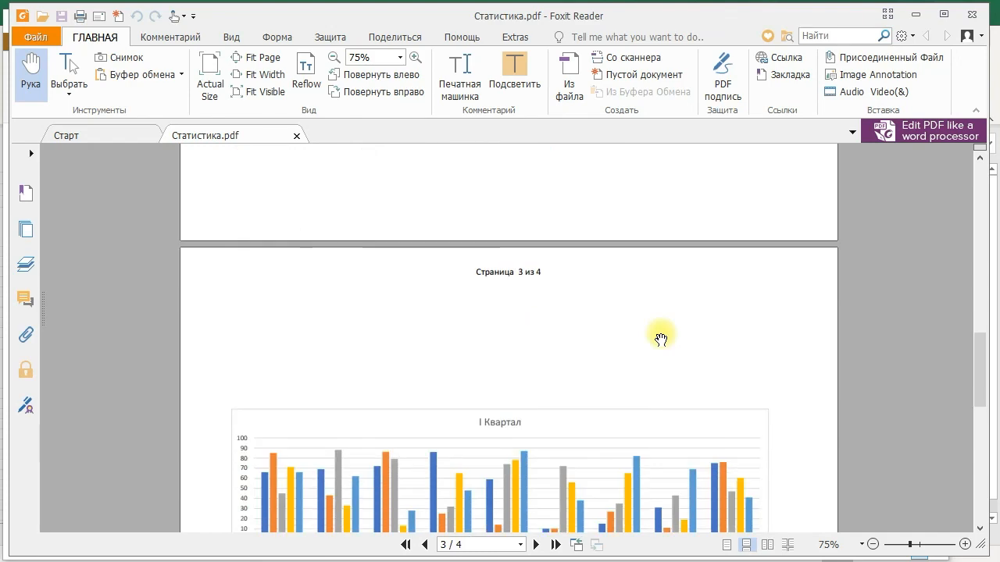
scroll(660, 338, "down", 4)
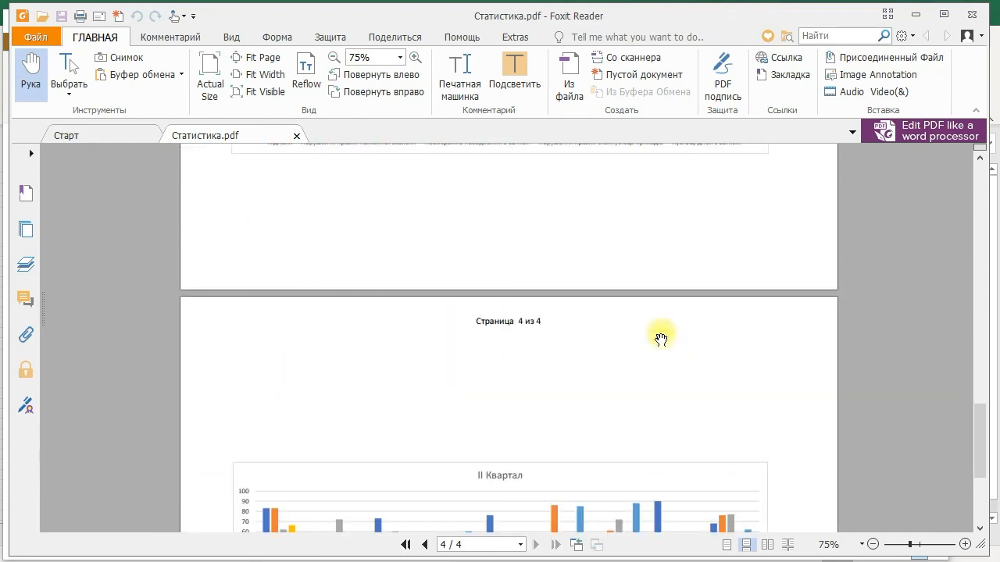
scroll(661, 338, "up", 3)
scroll(660, 338, "up", 5)
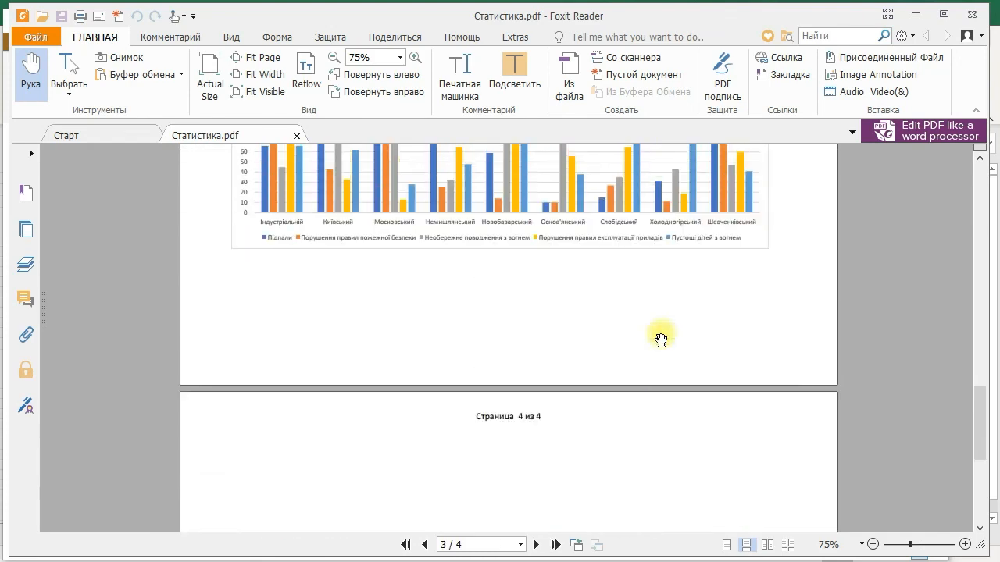
scroll(661, 338, "up", 7)
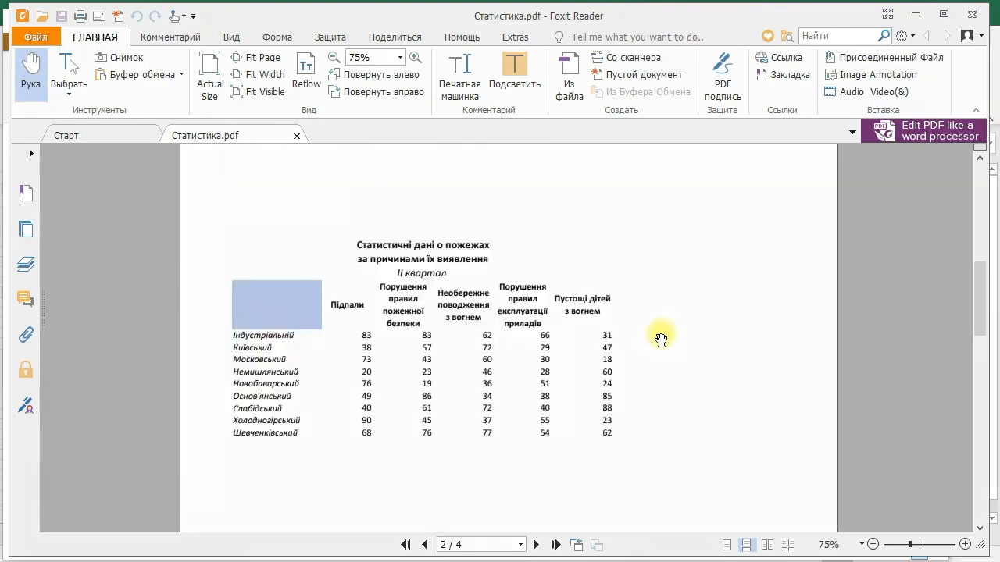
scroll(661, 338, "up", 2)
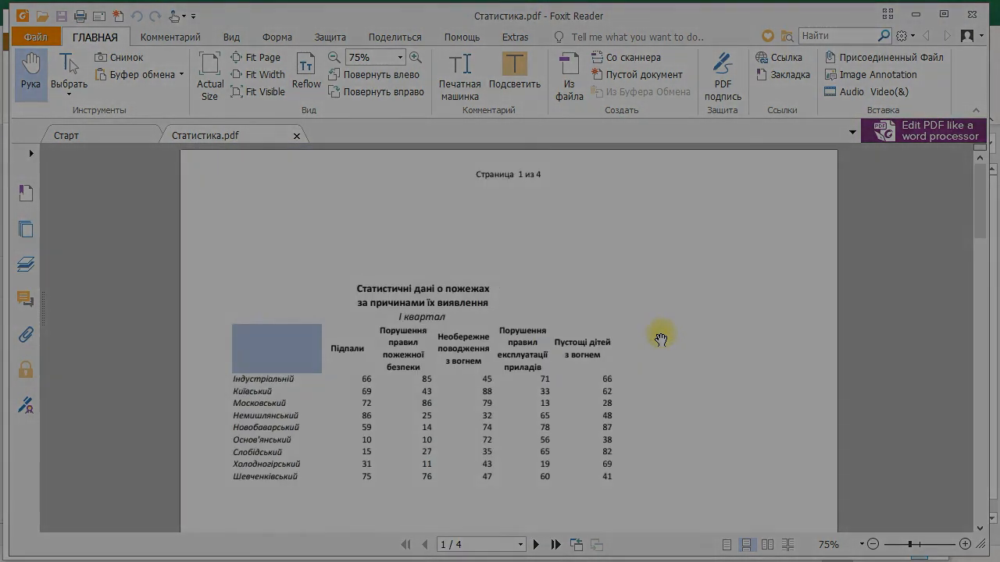
key("ctrl+0")
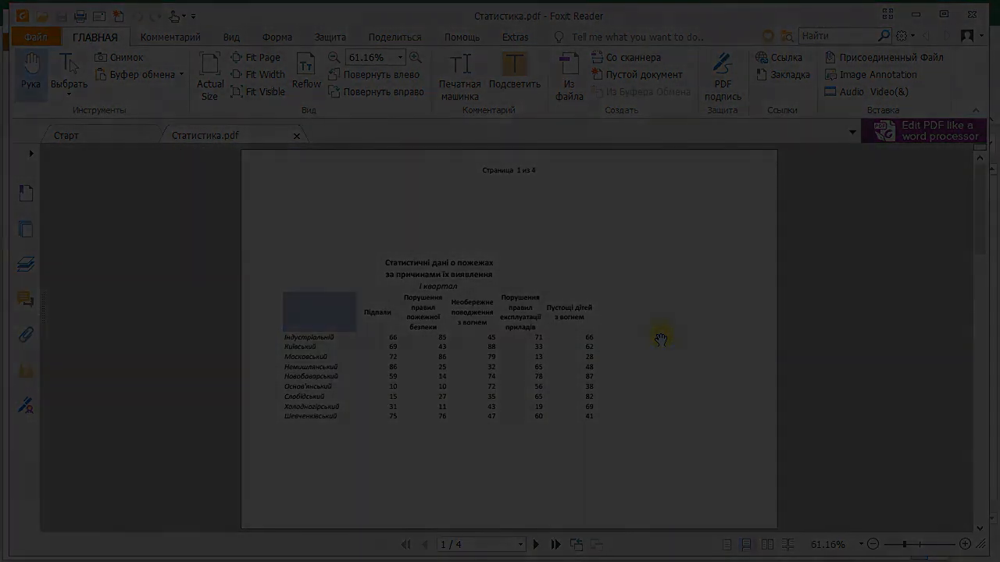